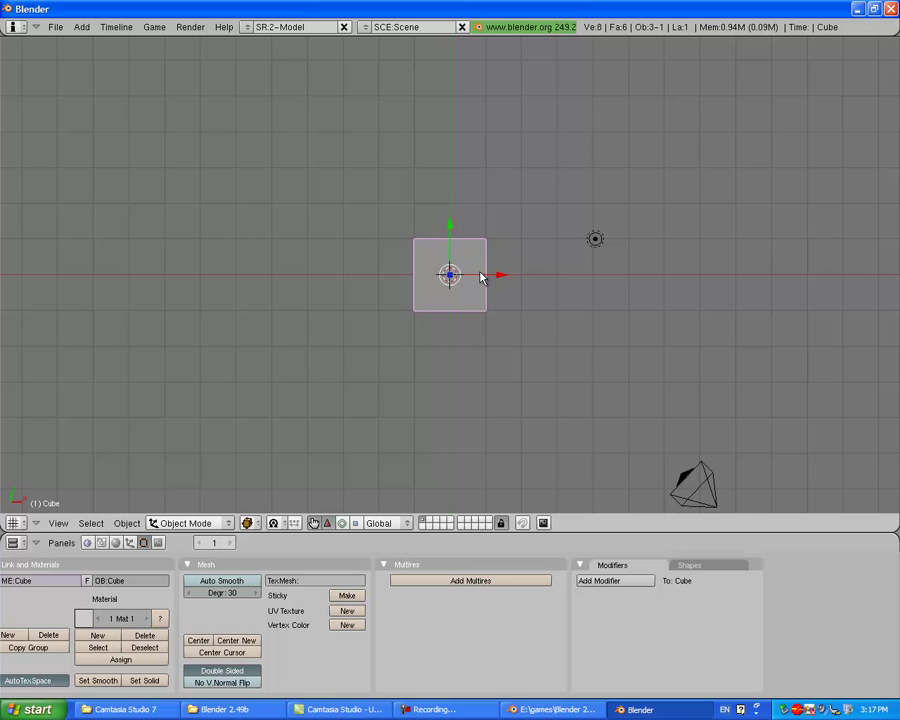
# - Delete the default cube
pyautogui.press('x')
pyautogui.press('Escape')
pyautogui.press('x')
pyautogui.press('Return')
# - Add a mesh plane at the 3D cursor
pyautogui.press('space')
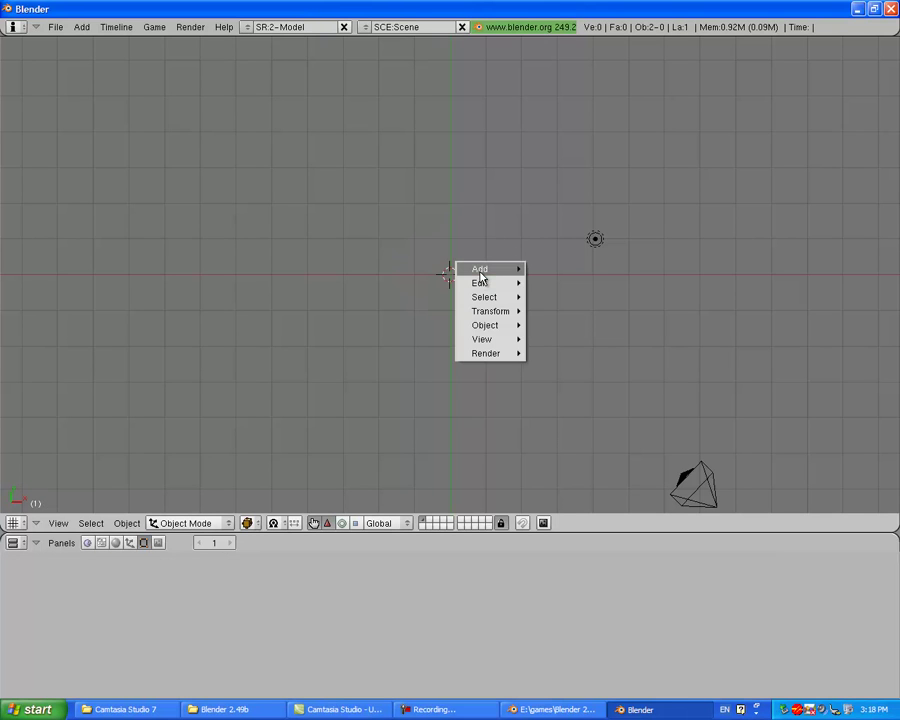
pyautogui.moveTo(528, 274)
pyautogui.moveTo(585, 270)
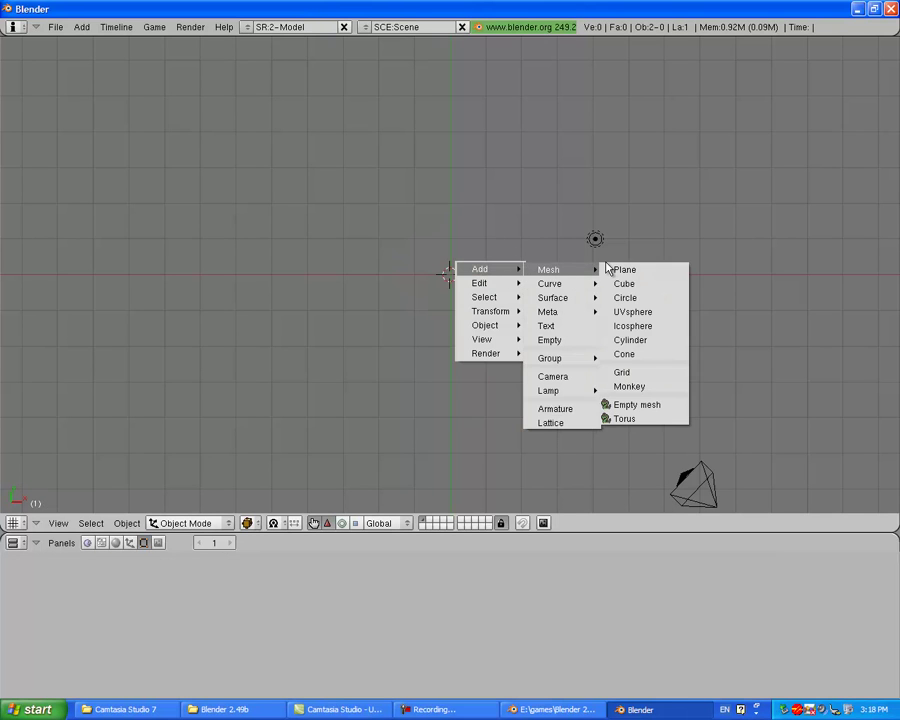
pyautogui.press('Escape')
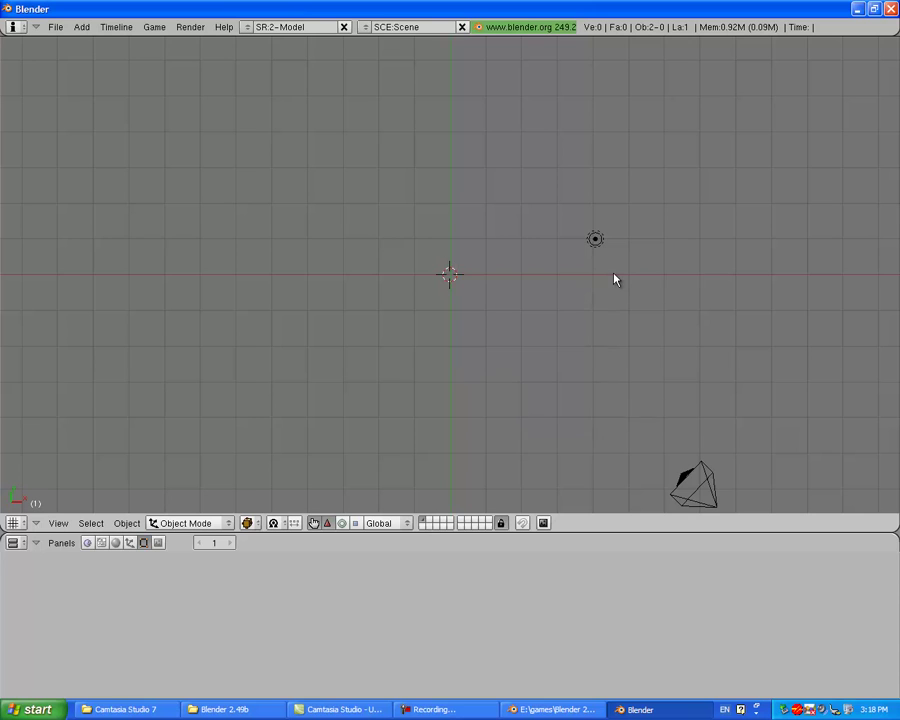
pyautogui.press('space')
pyautogui.click(452, 297)
pyautogui.scroll(1, 462, 317)
pyautogui.scroll(2, 462, 317)
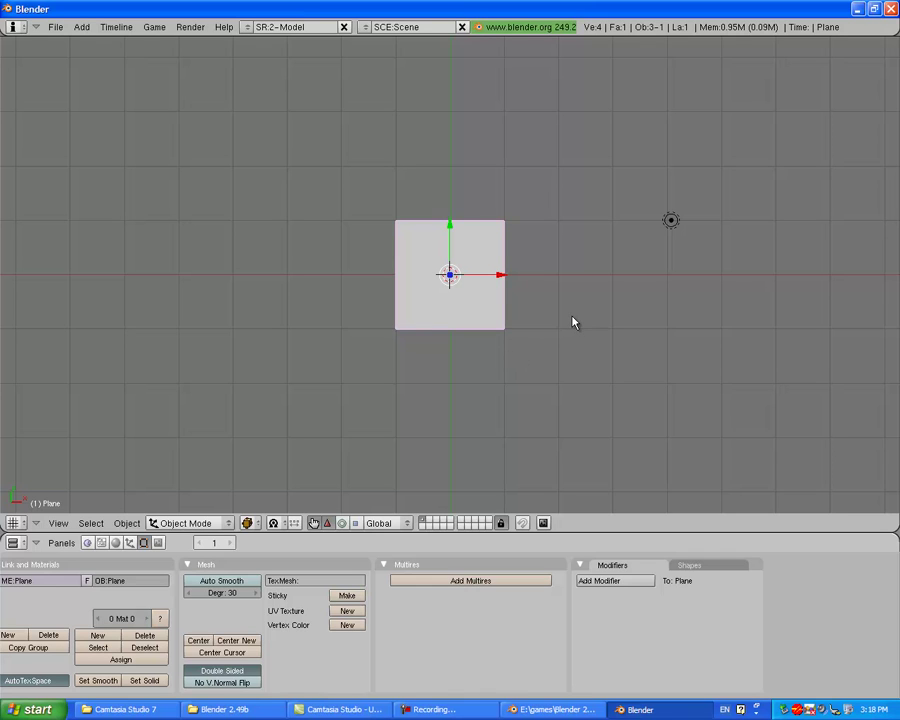
# - Duplicate the plane and slide the copy, Plane.001, to the left along X
pyautogui.press('d')
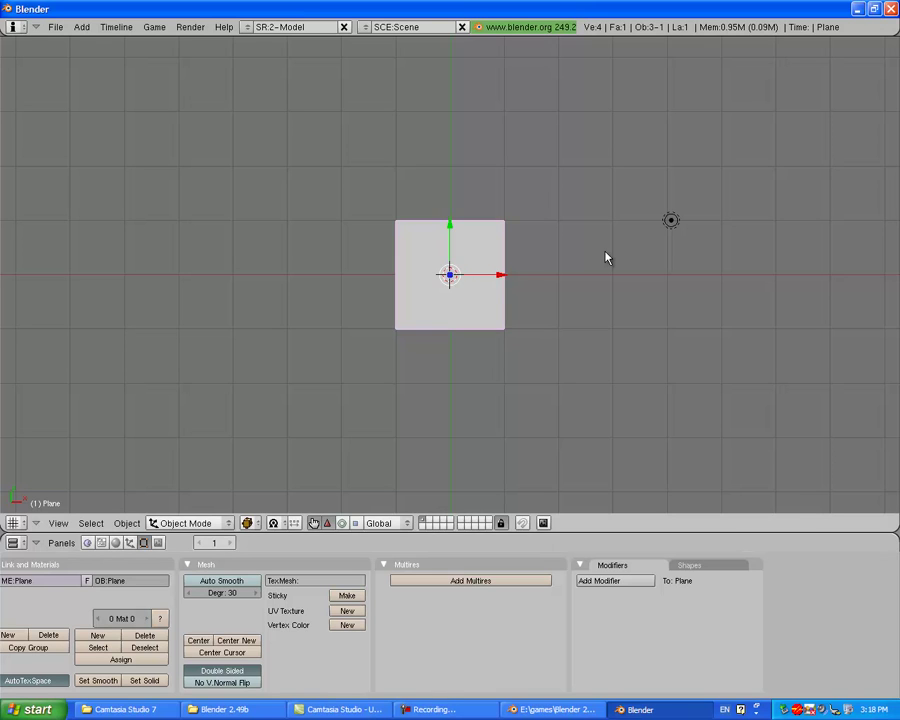
pyautogui.hotkey('shift', 'd')
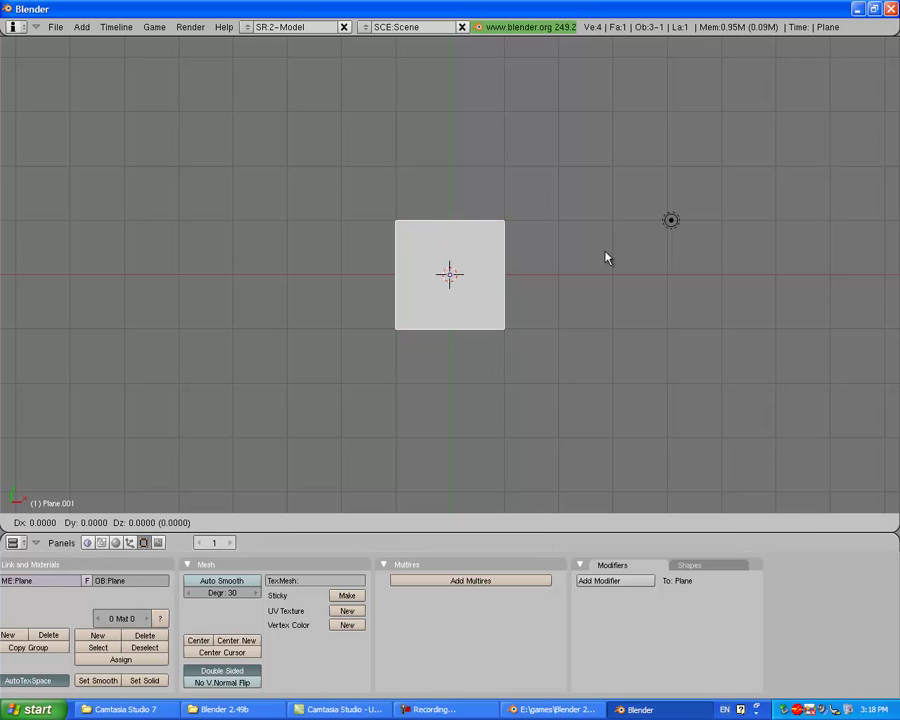
pyautogui.click(527, 285)
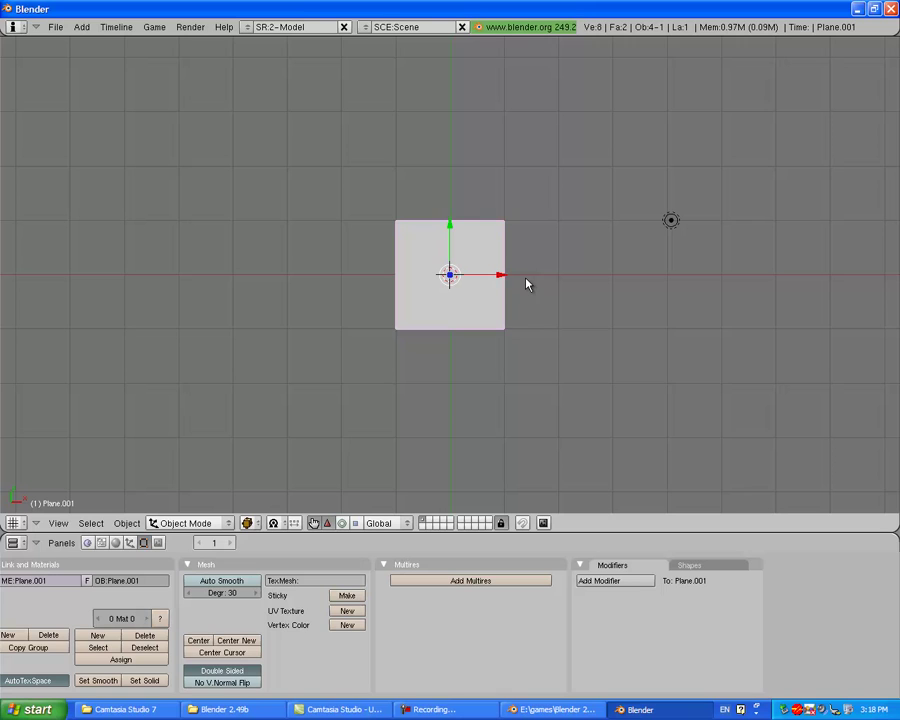
pyautogui.moveTo(499, 282); pyautogui.dragTo(160, 288)
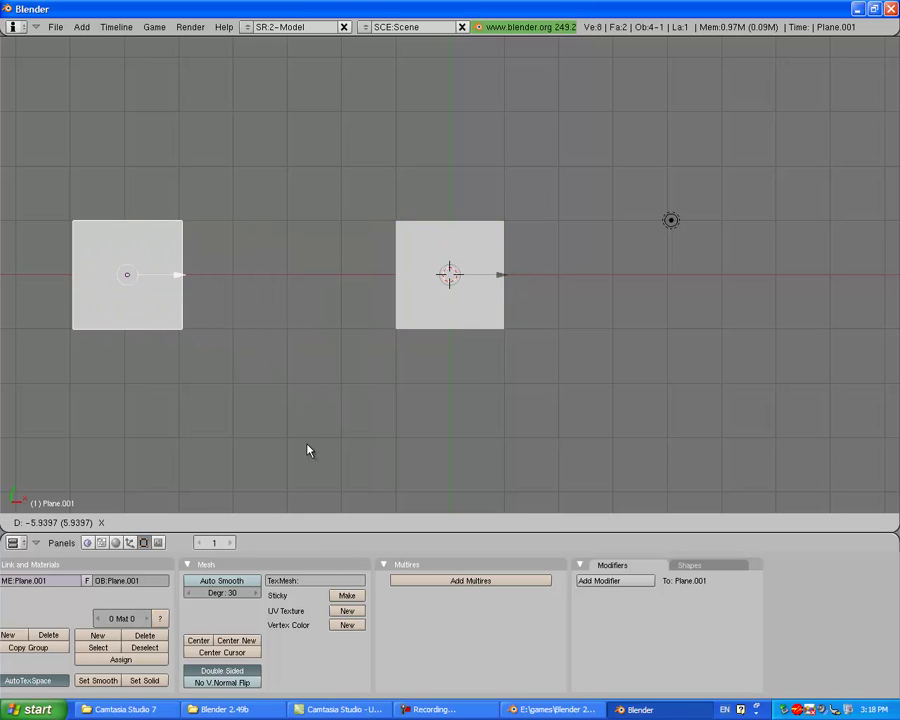
# - Start closing the Camtasia project, then cancel at the save prompt so it stays open
pyautogui.rightClick(378, 710)
pyautogui.click(398, 694)
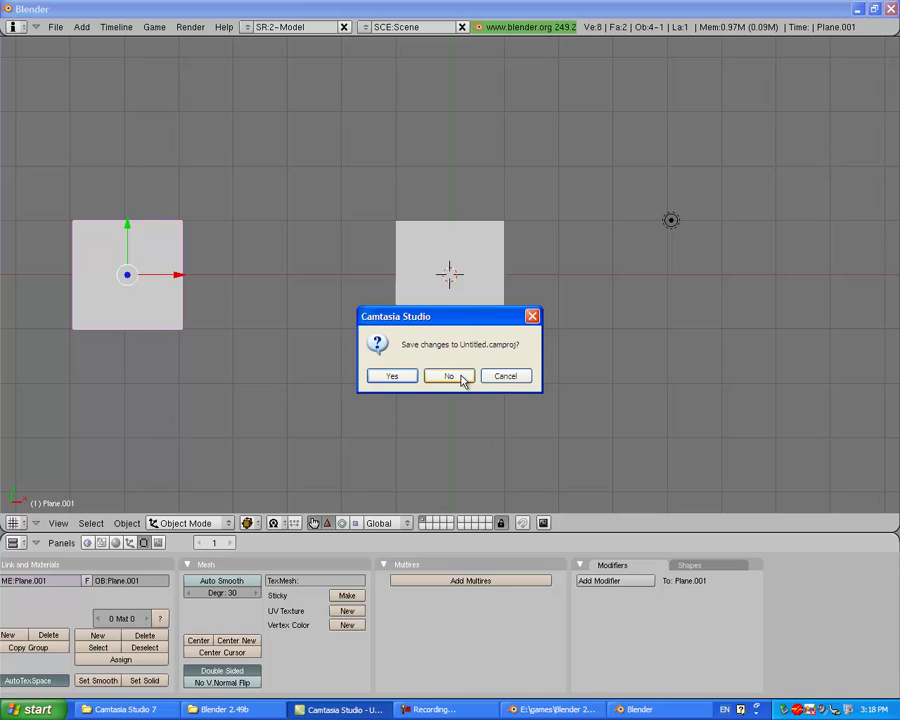
pyautogui.click(505, 376)
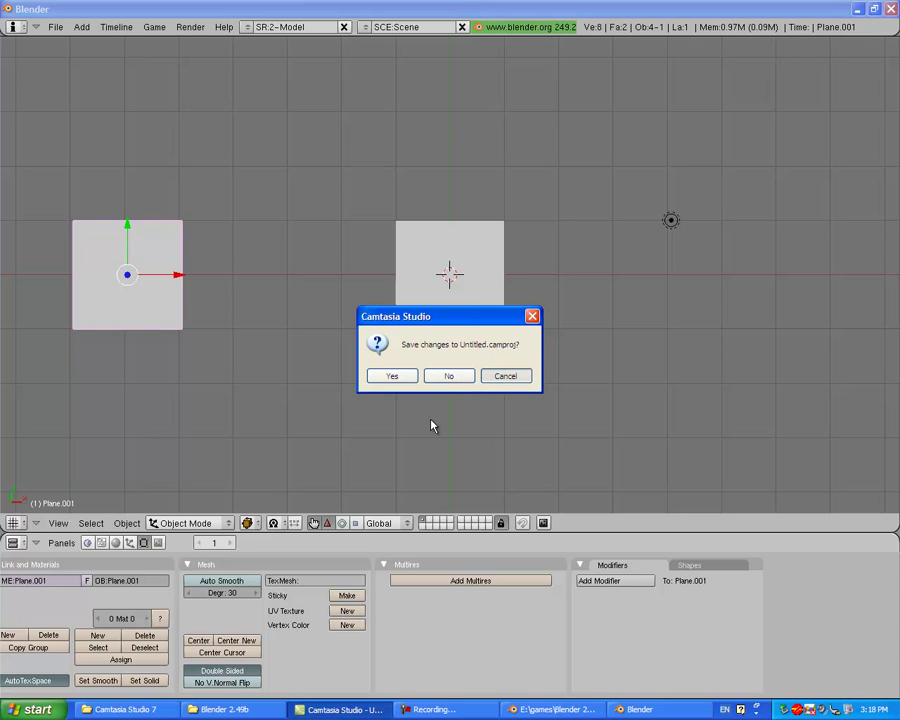
# - Close the Blender 2.49b and Camtasia Studio 7 folder windows
pyautogui.click(240, 709)
pyautogui.rightClick(245, 706)
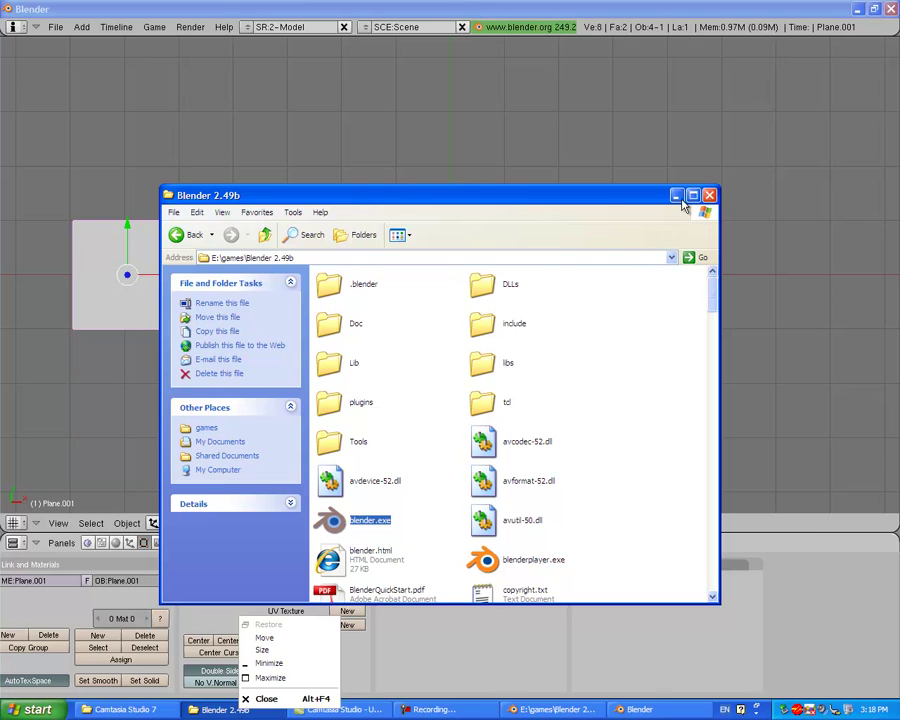
pyautogui.click(678, 198)
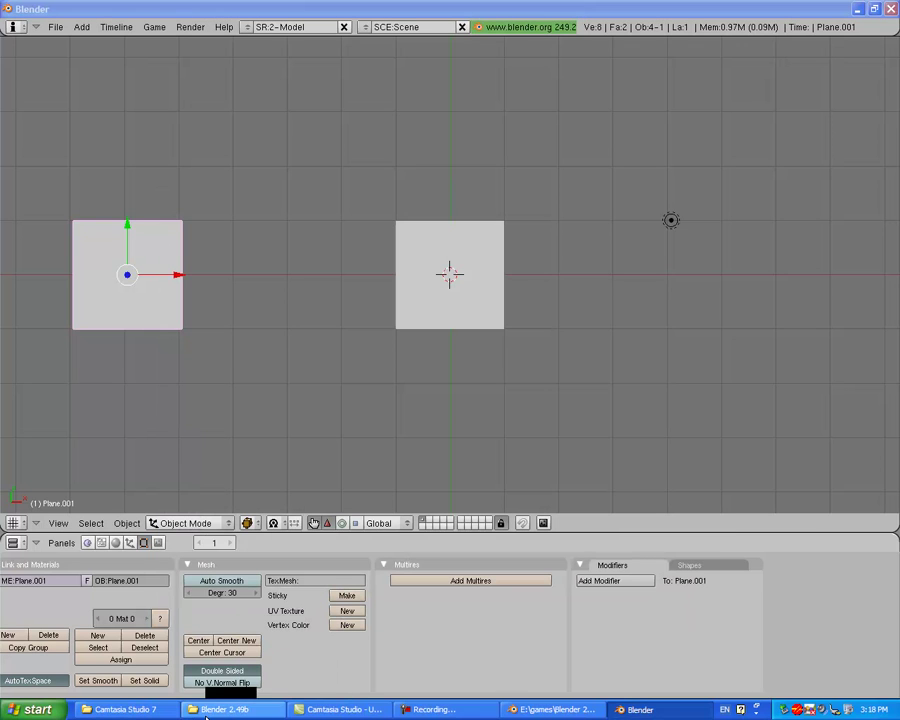
pyautogui.rightClick(209, 710)
pyautogui.click(212, 706)
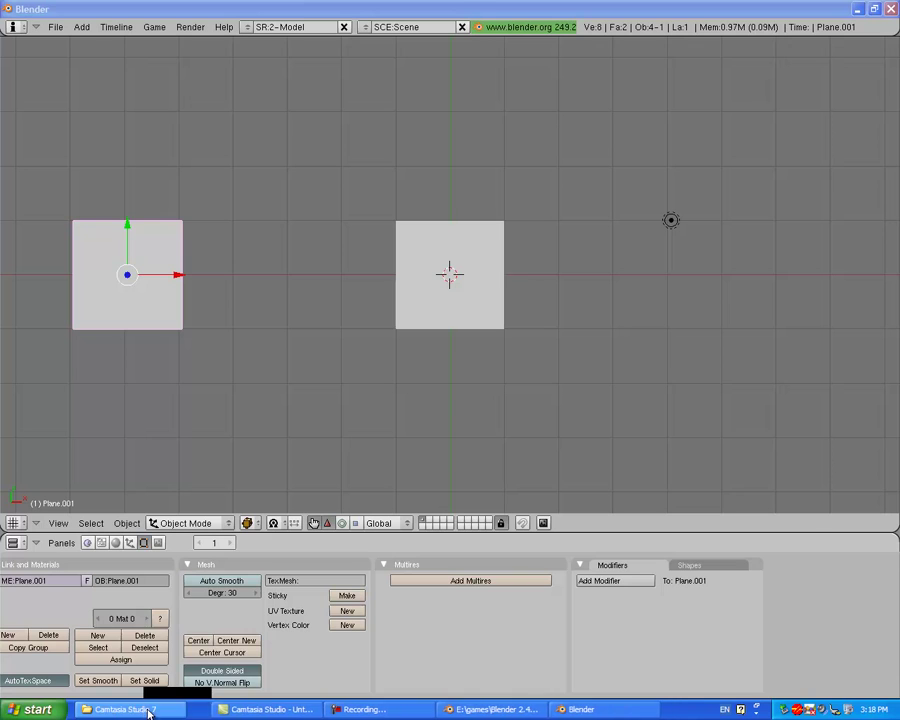
pyautogui.rightClick(149, 706)
pyautogui.click(177, 699)
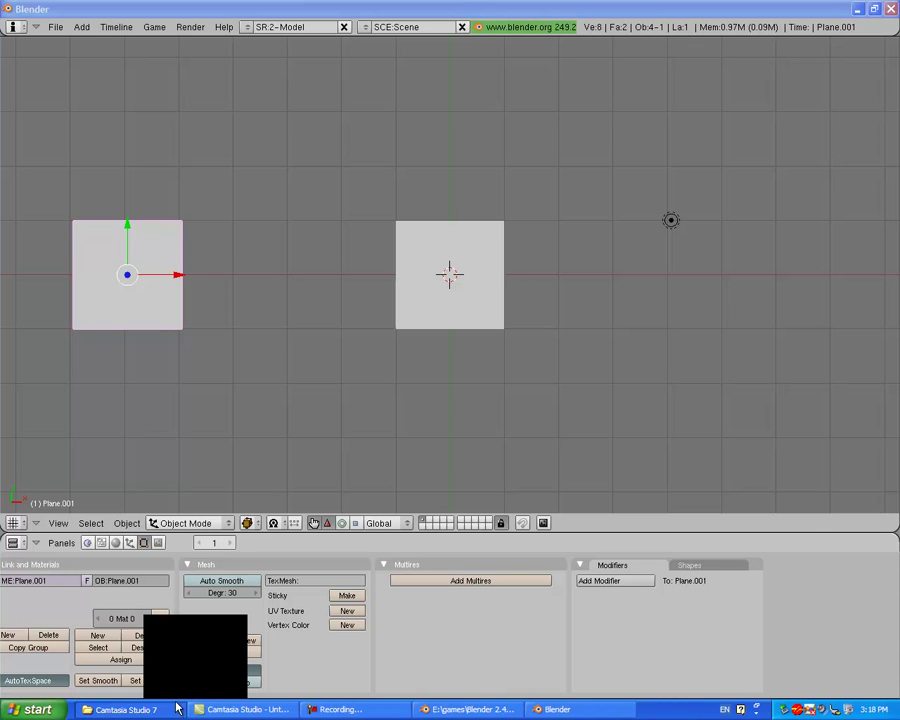
# - Select the right-hand plane and add a Multires modifier with Simple Subdiv. type
pyautogui.click(423, 310)
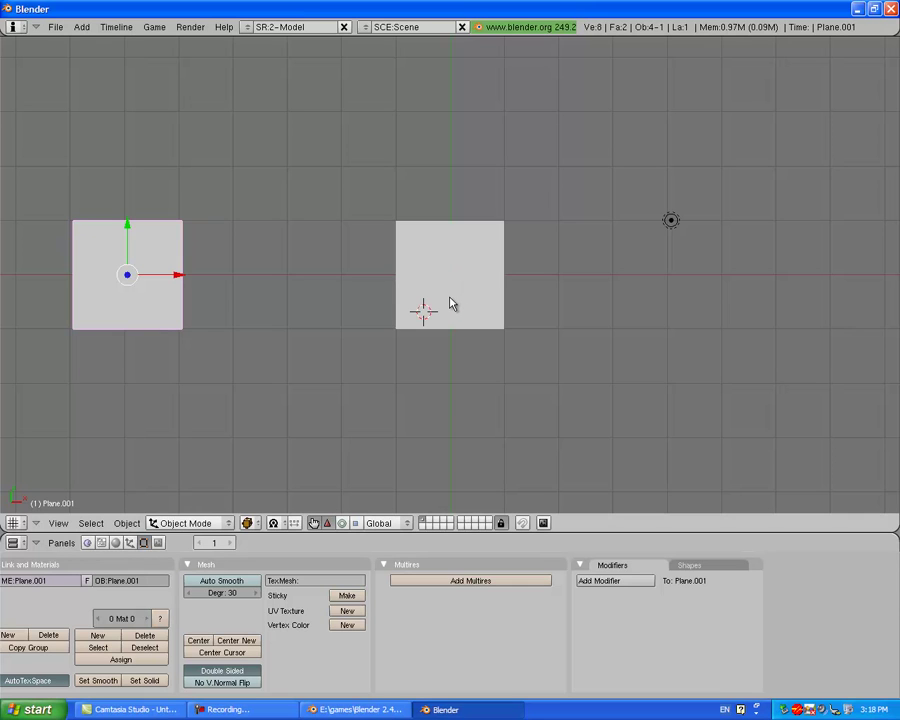
pyautogui.rightClick(450, 305)
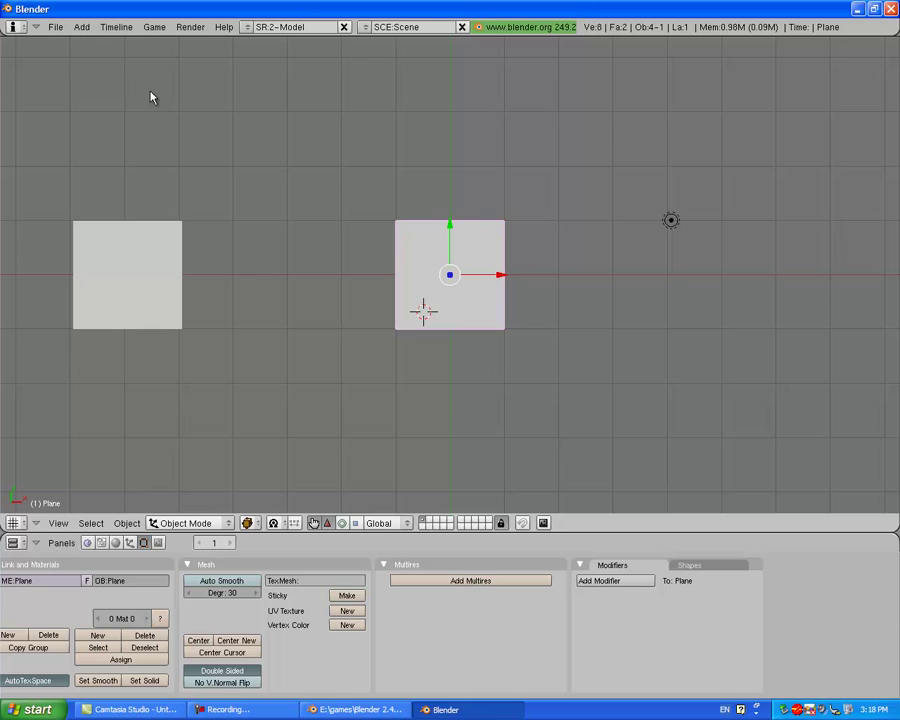
pyautogui.click(470, 587)
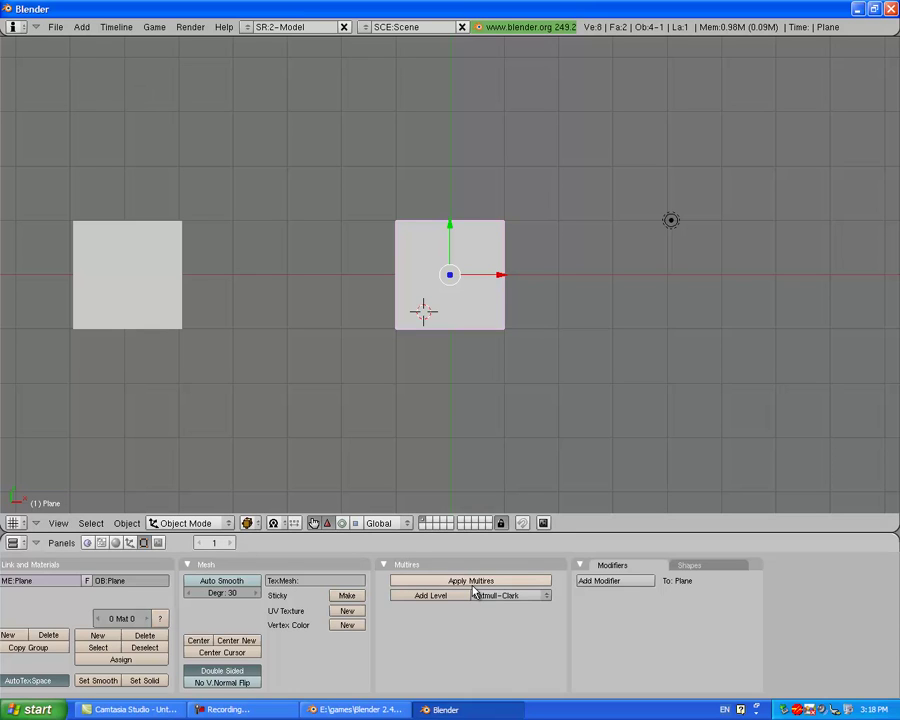
pyautogui.click(512, 596)
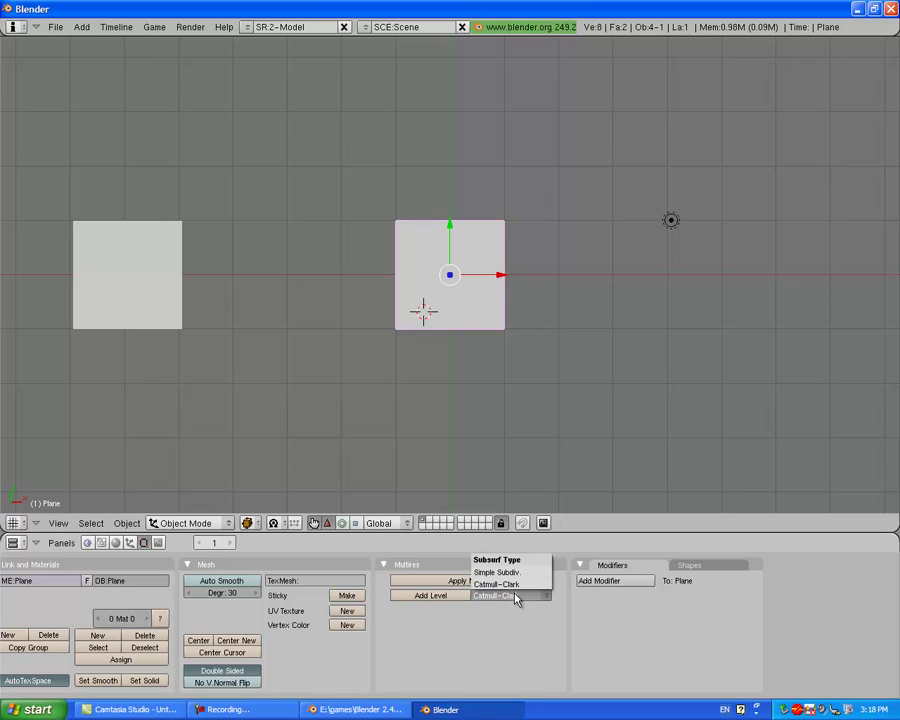
pyautogui.click(496, 572)
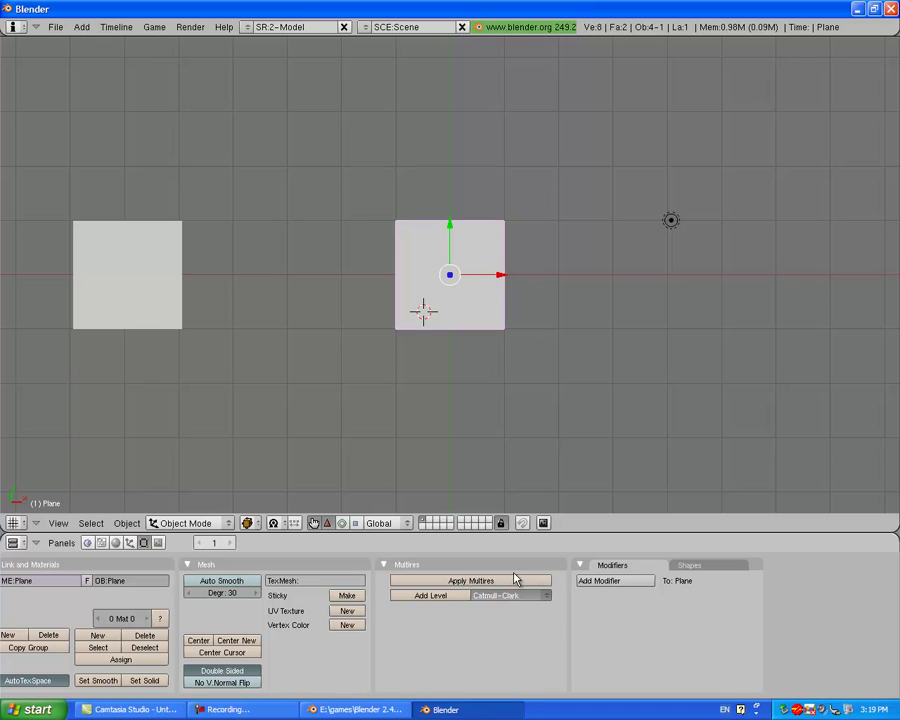
# - Add multires levels until Level reads 9, giving 65,537 faces
pyautogui.click(447, 597)
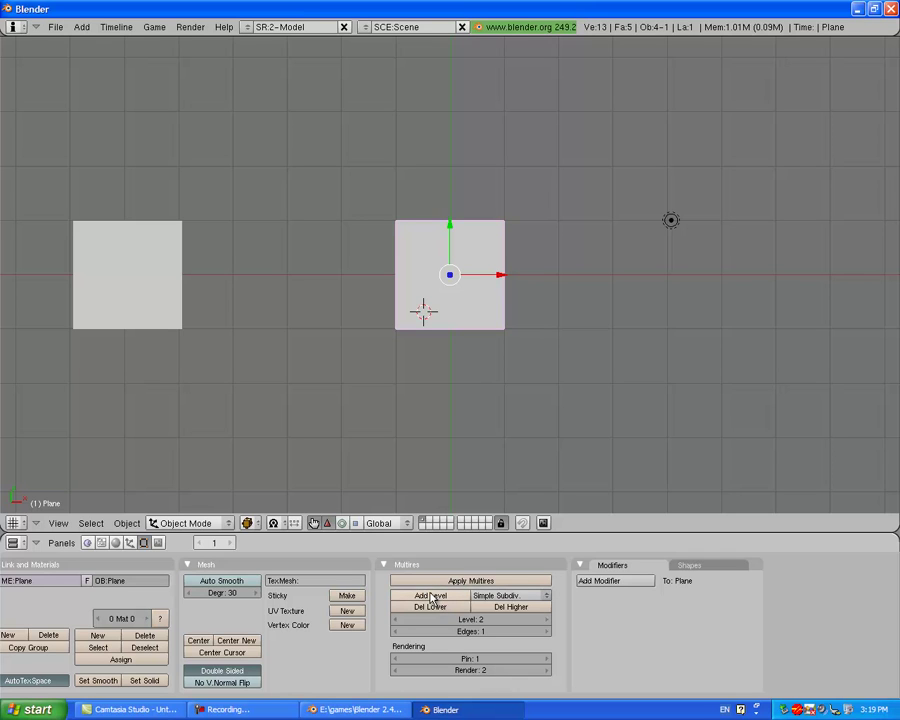
pyautogui.click(431, 597)
pyautogui.click(431, 597)
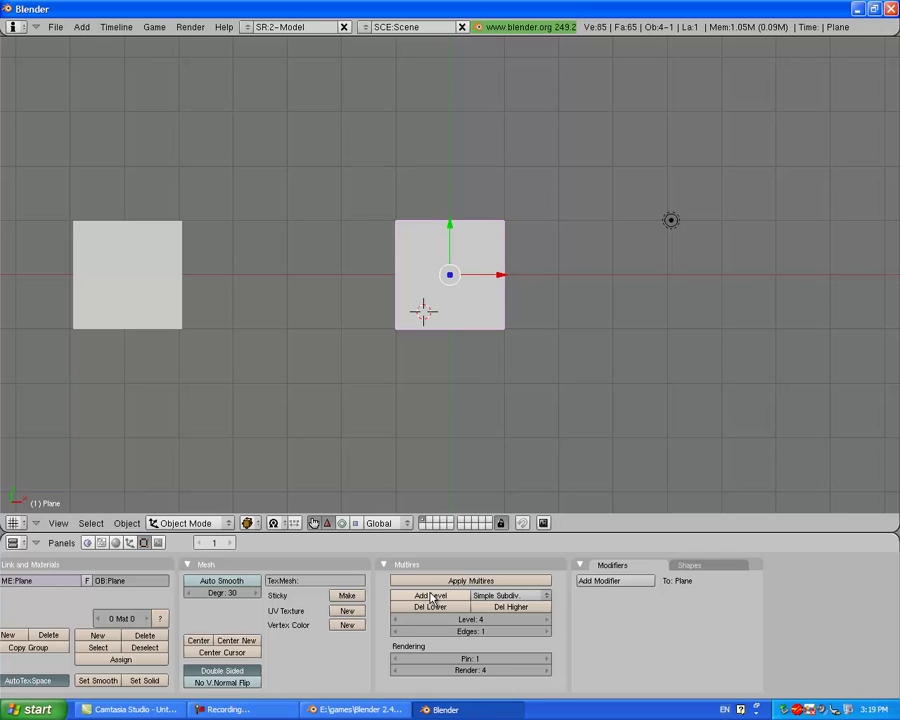
pyautogui.click(431, 597)
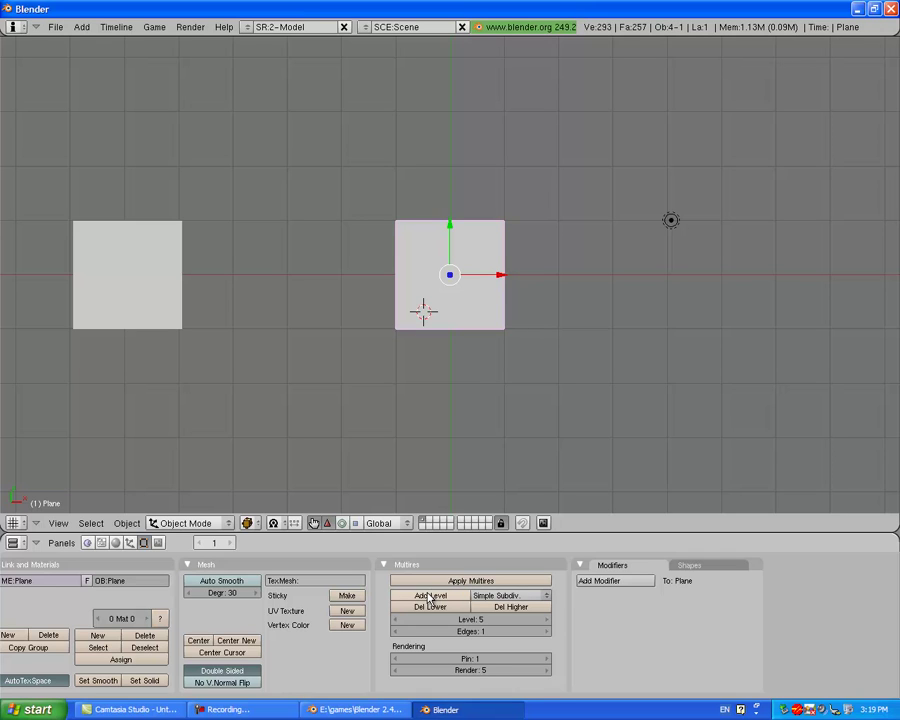
pyautogui.click(425, 596)
pyautogui.click(430, 597)
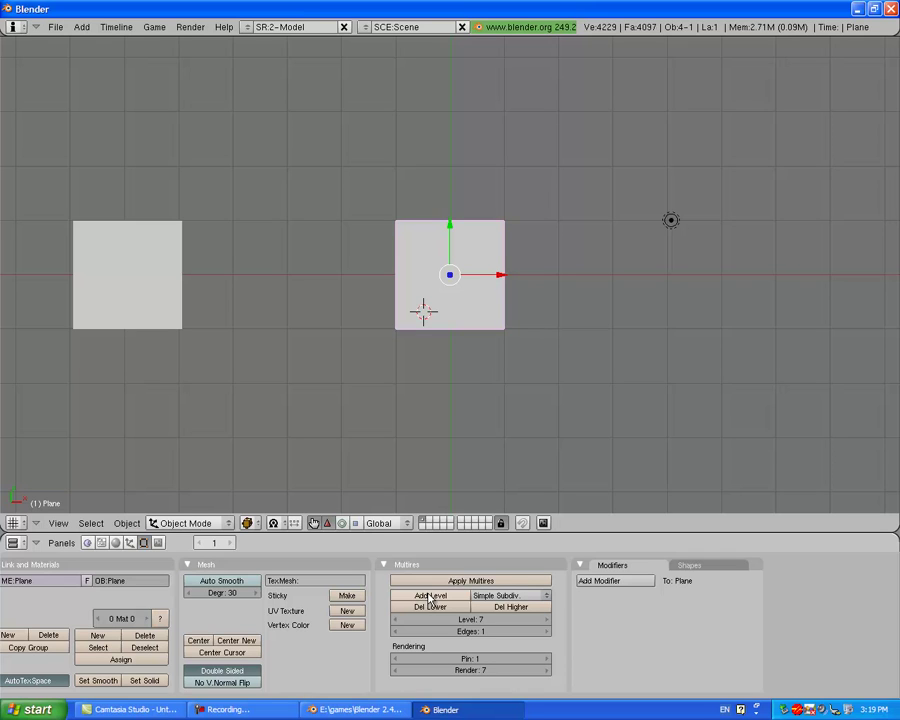
pyautogui.click(425, 596)
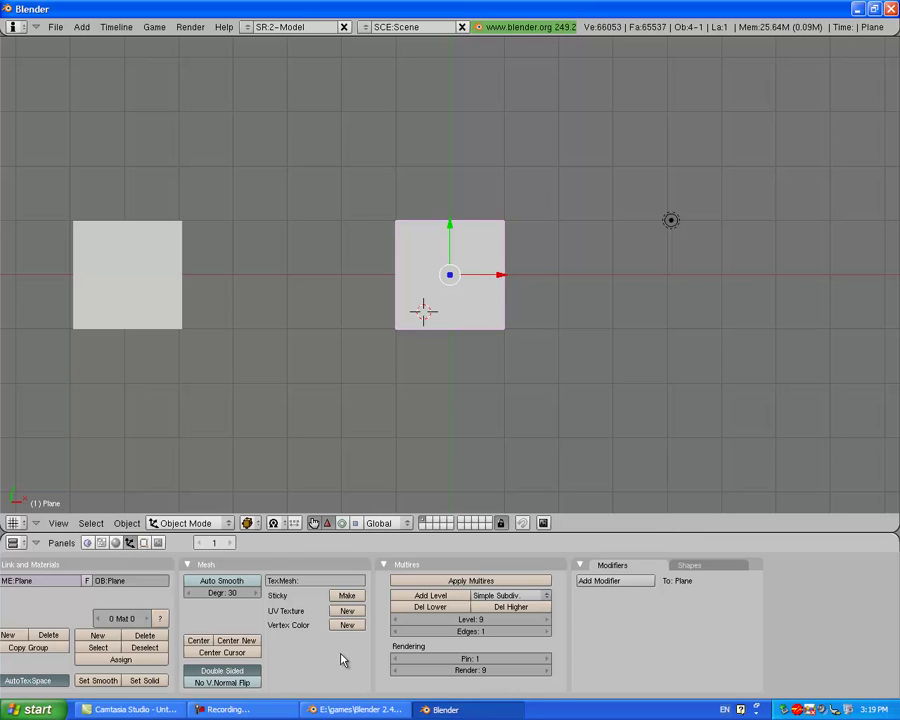
# - Create new material Material.001 for the subdivided plane in the material buttons
pyautogui.click(129, 542)
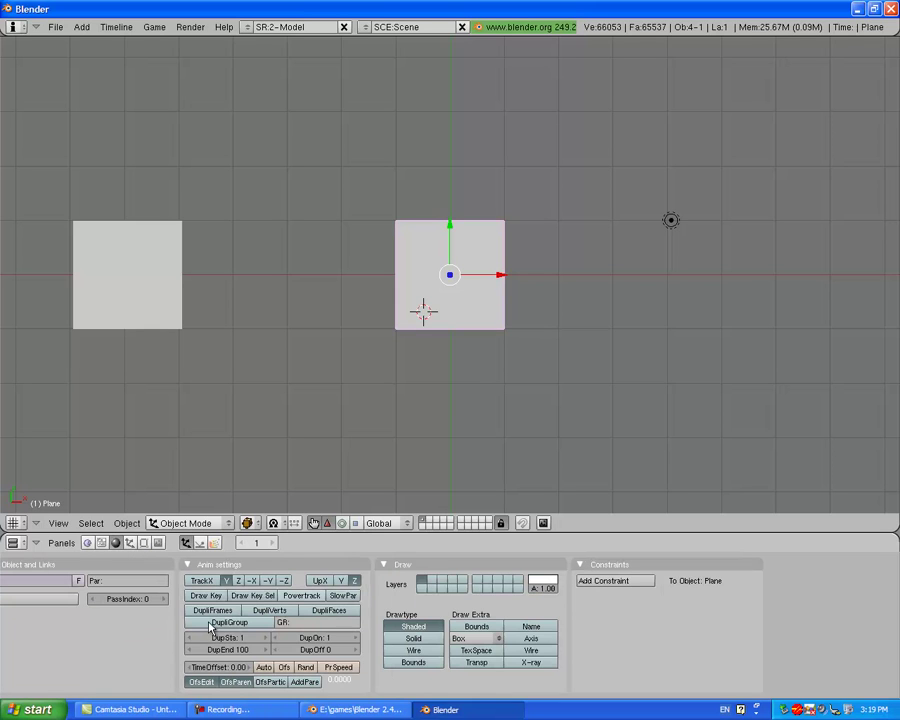
pyautogui.press('F5')
pyautogui.moveTo(172, 618); pyautogui.dragTo(194, 619, button='middle')
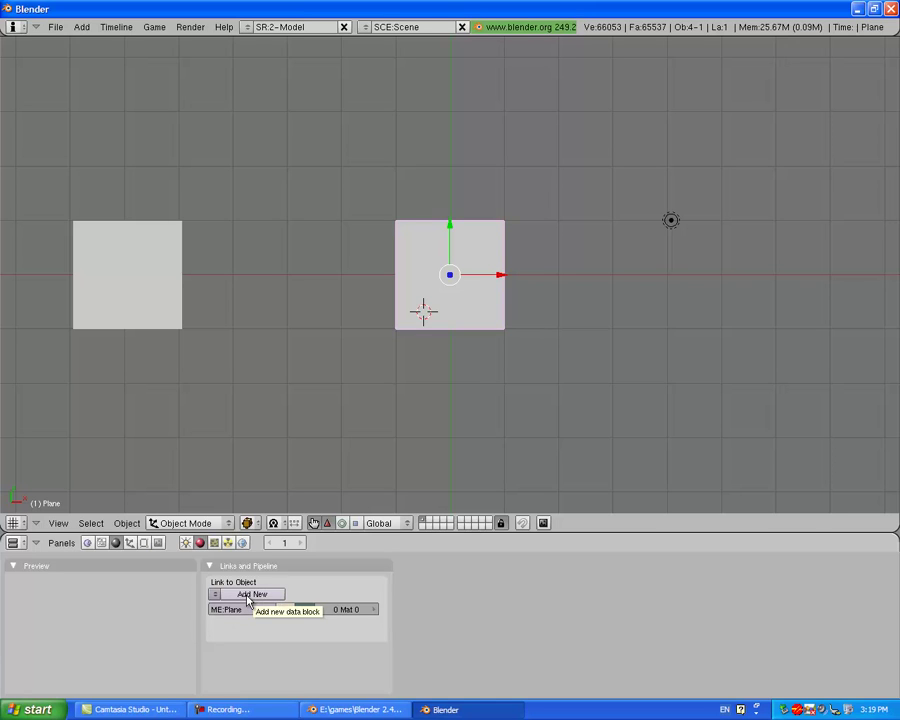
pyautogui.click(248, 597)
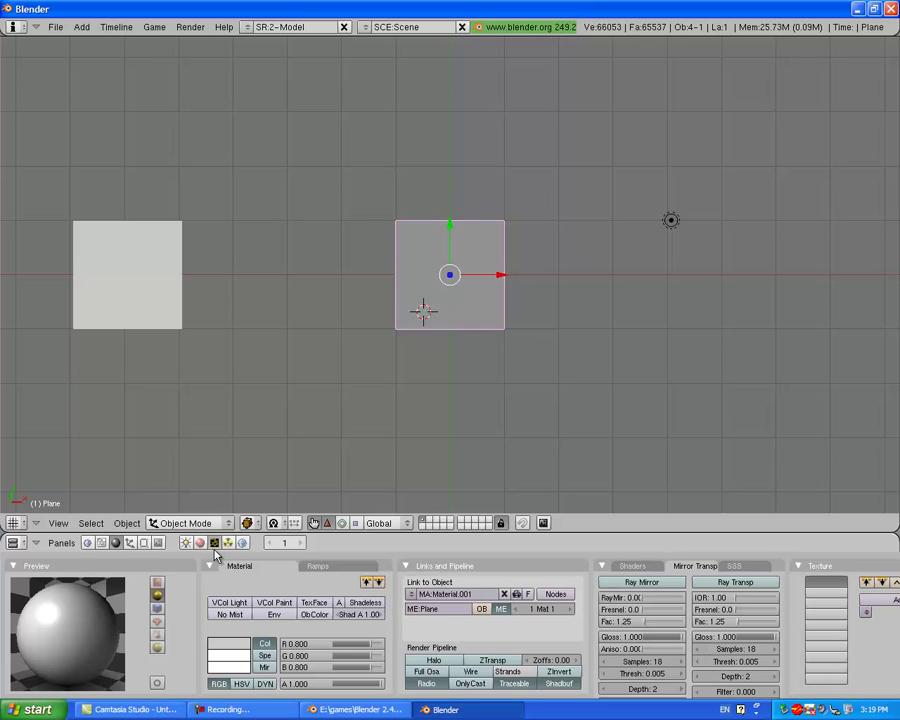
# - Create texture Tex.001, set its type to Image, and start loading a picture
pyautogui.click(214, 543)
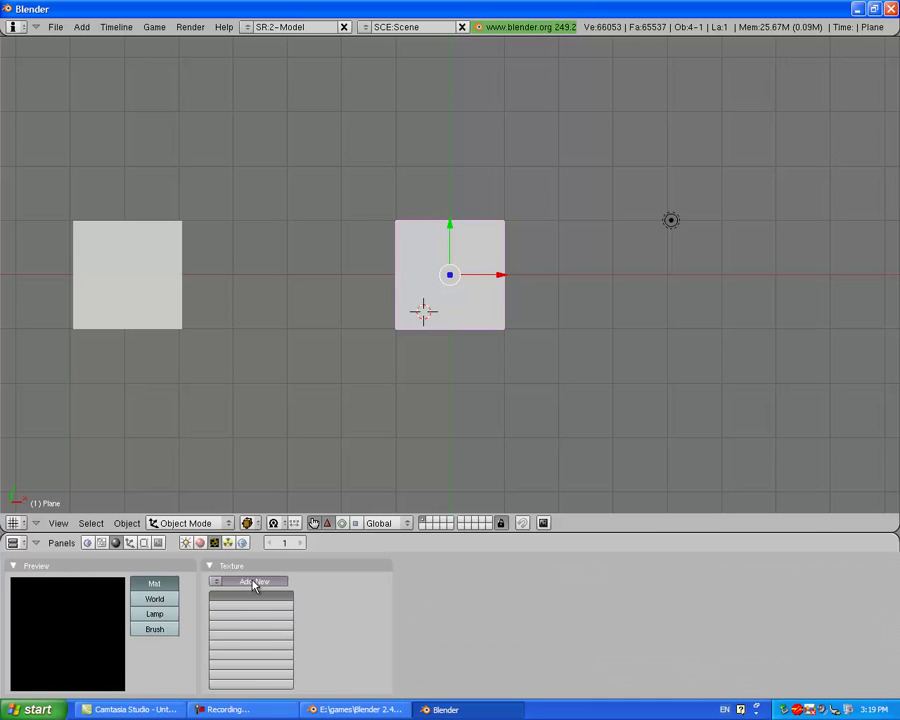
pyautogui.click(255, 583)
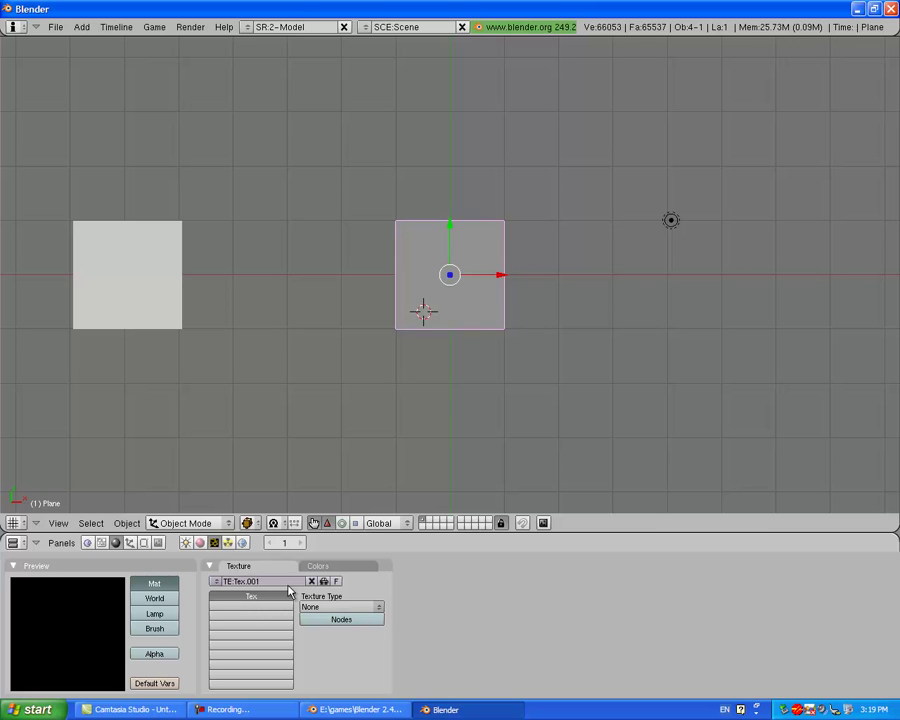
pyautogui.click(310, 608)
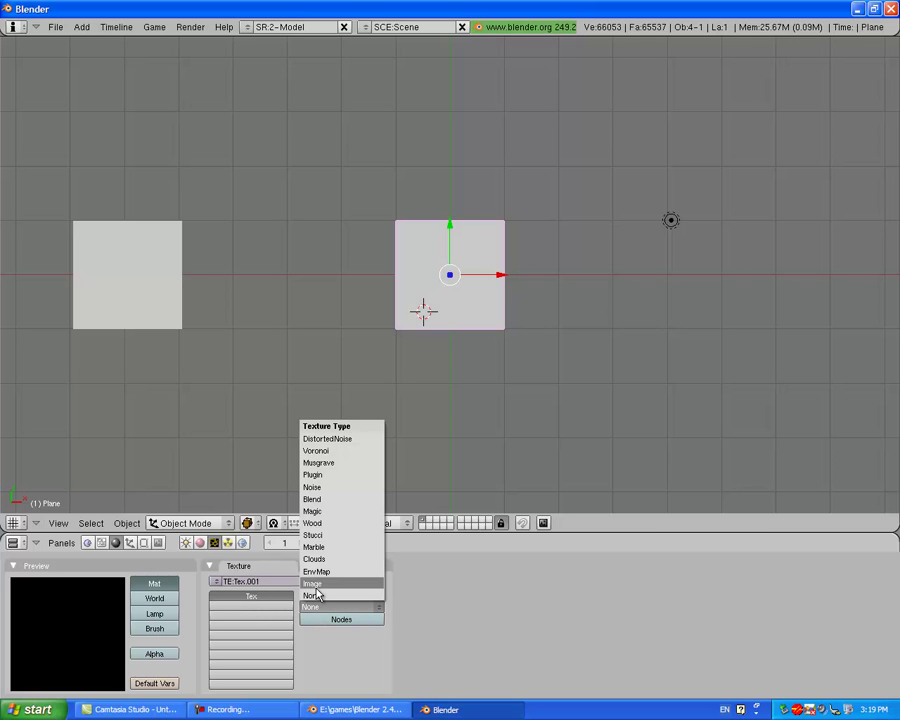
pyautogui.click(316, 600)
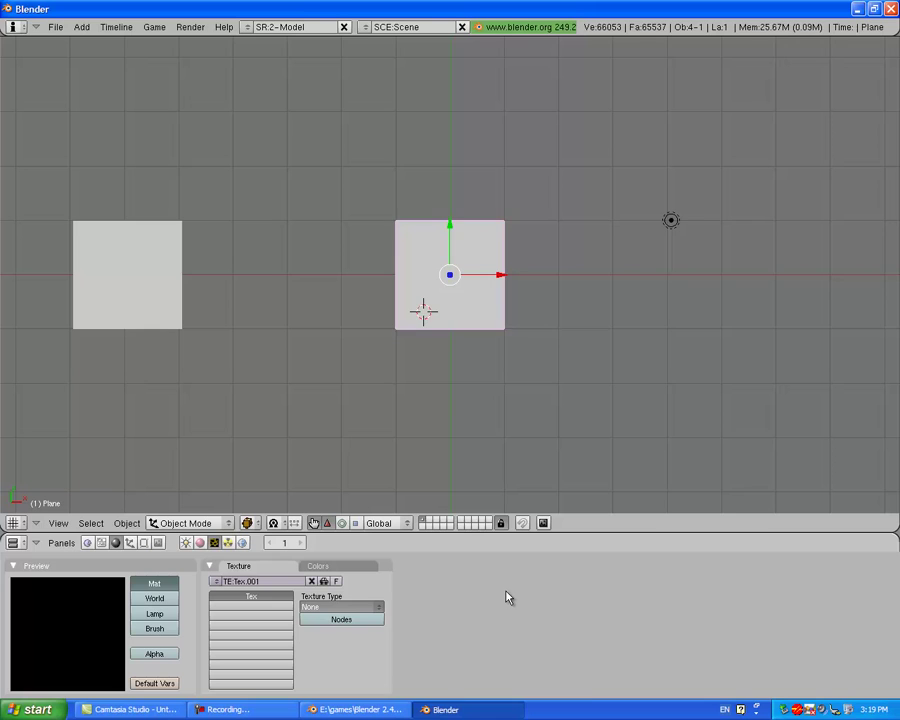
pyautogui.click(378, 607)
pyautogui.click(384, 597)
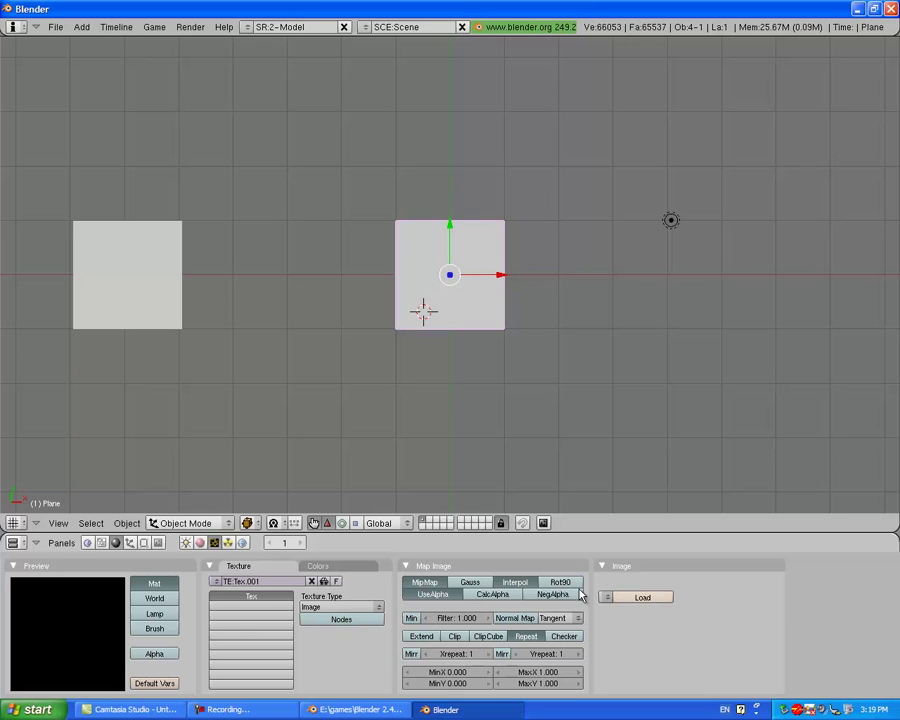
pyautogui.click(632, 597)
# - Load dragonsketch.jpg from My Documents\My Pictures as Tex.001's image
pyautogui.click(643, 597)
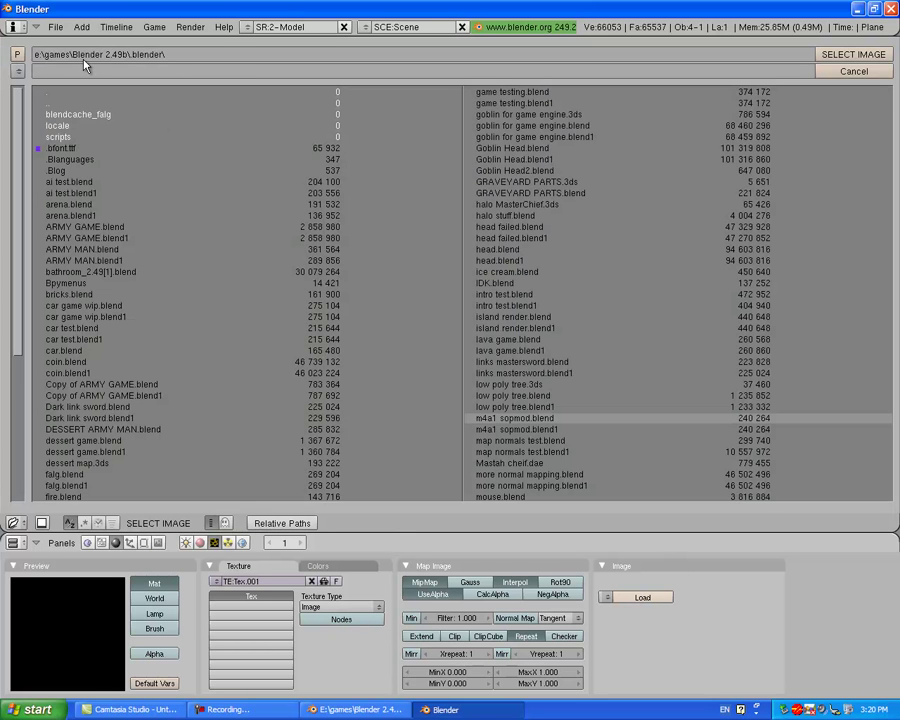
pyautogui.click(17, 72)
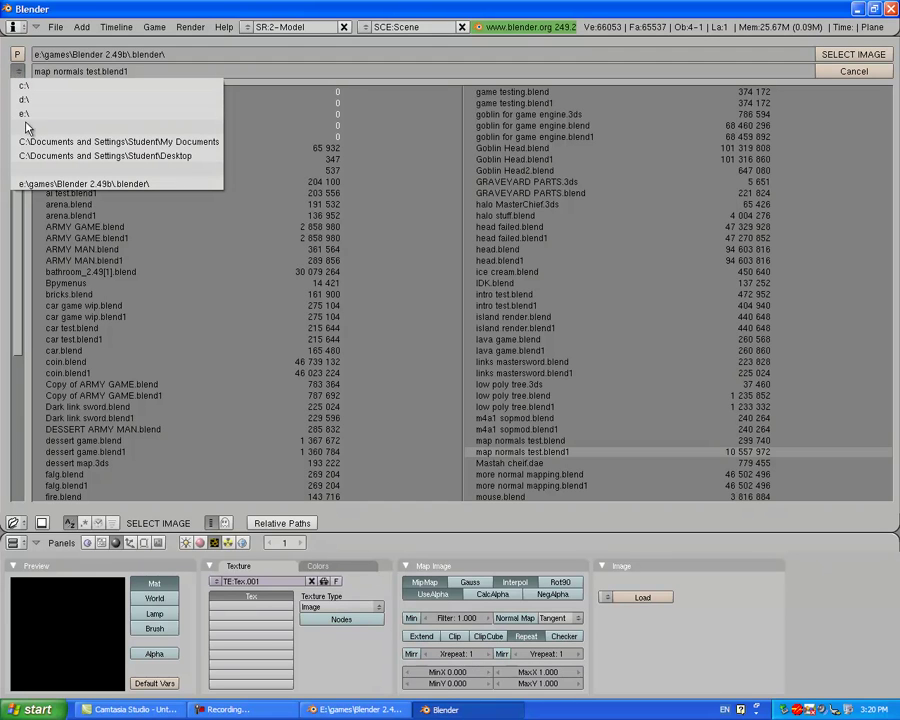
pyautogui.click(57, 147)
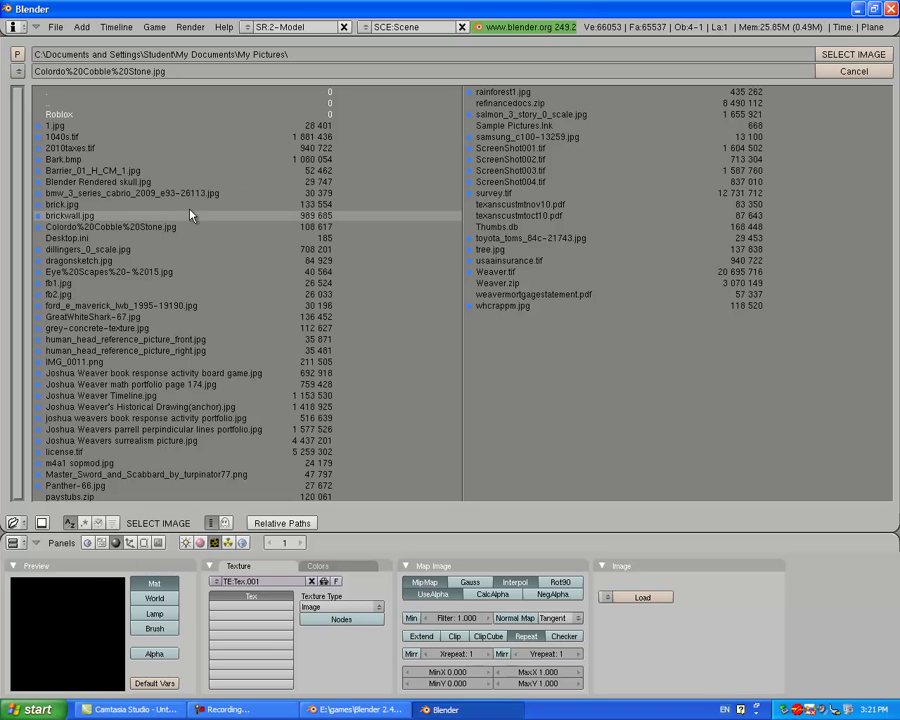
pyautogui.click(88, 262)
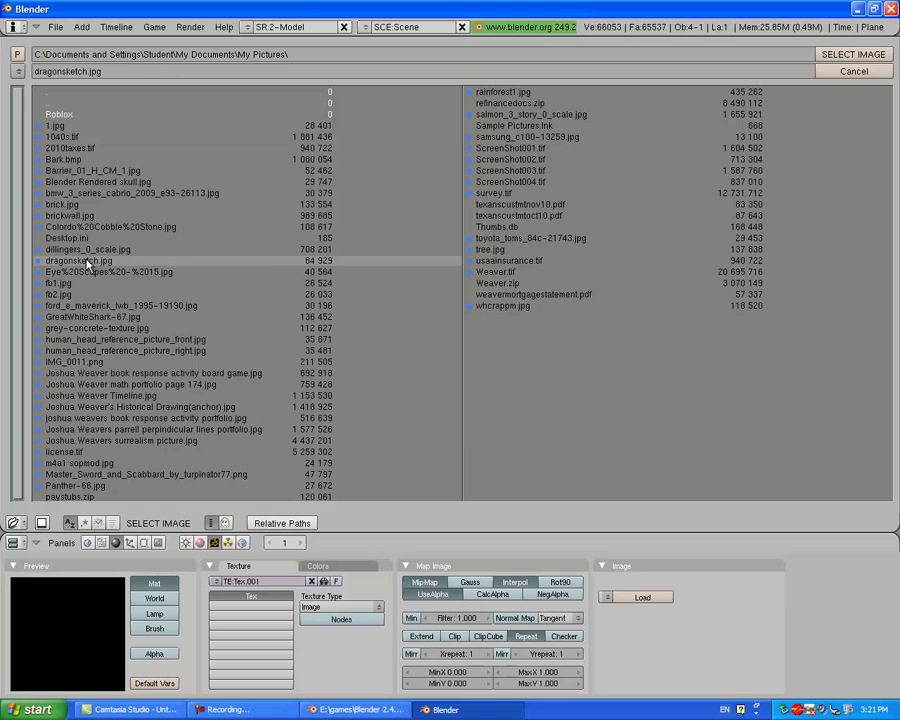
pyautogui.click(857, 56)
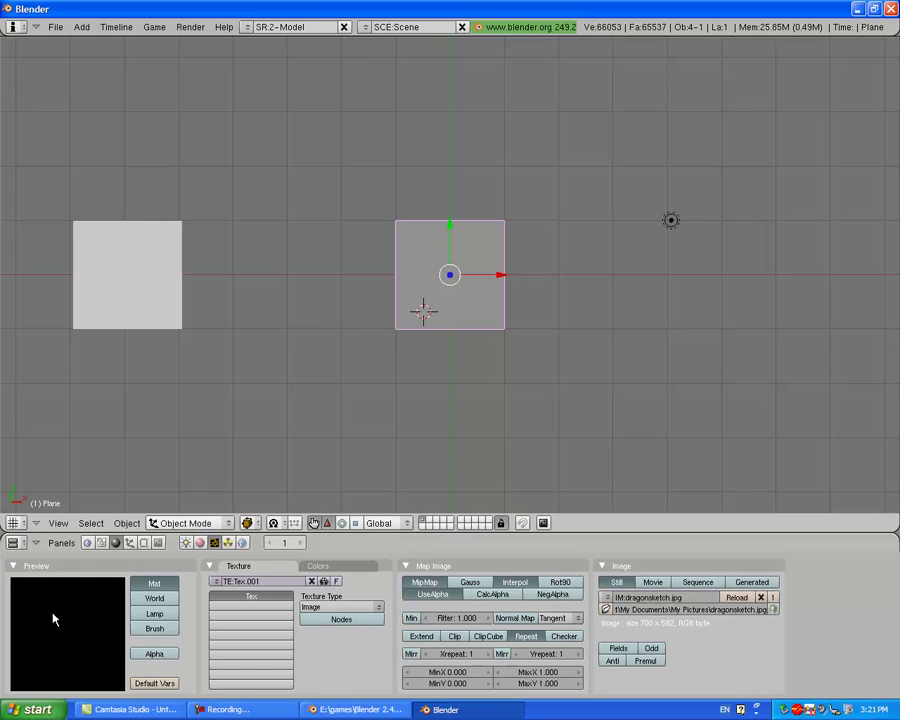
# - Confirm the Image panel shows dragonsketch.jpg at 700 x 592 pixels
pyautogui.rightClick(47, 618)
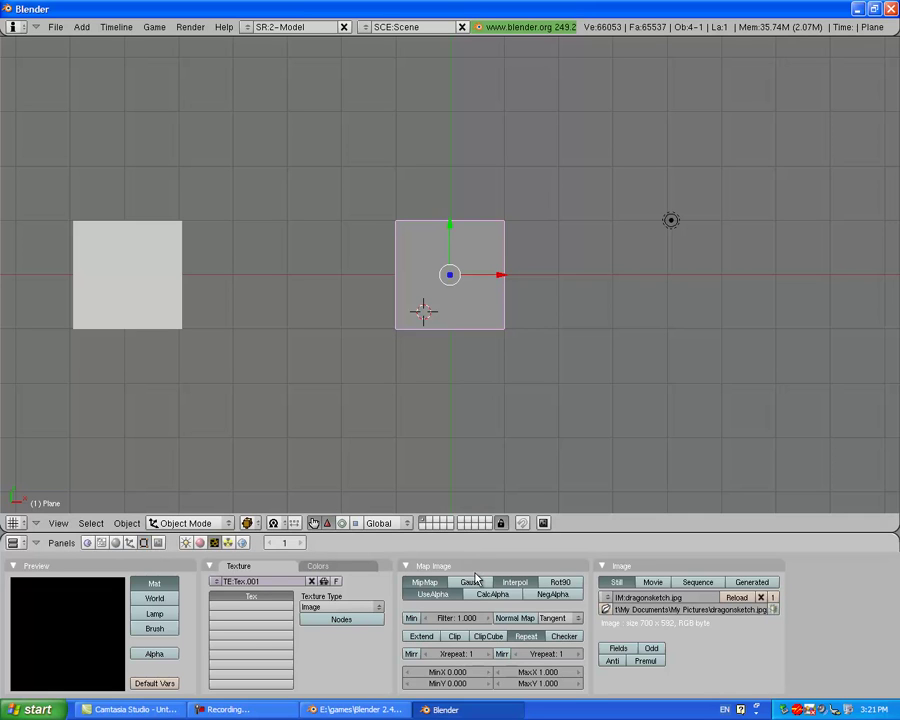
# - Add a Displace modifier to the subdivided plane in the Editing buttons
pyautogui.press('F9')
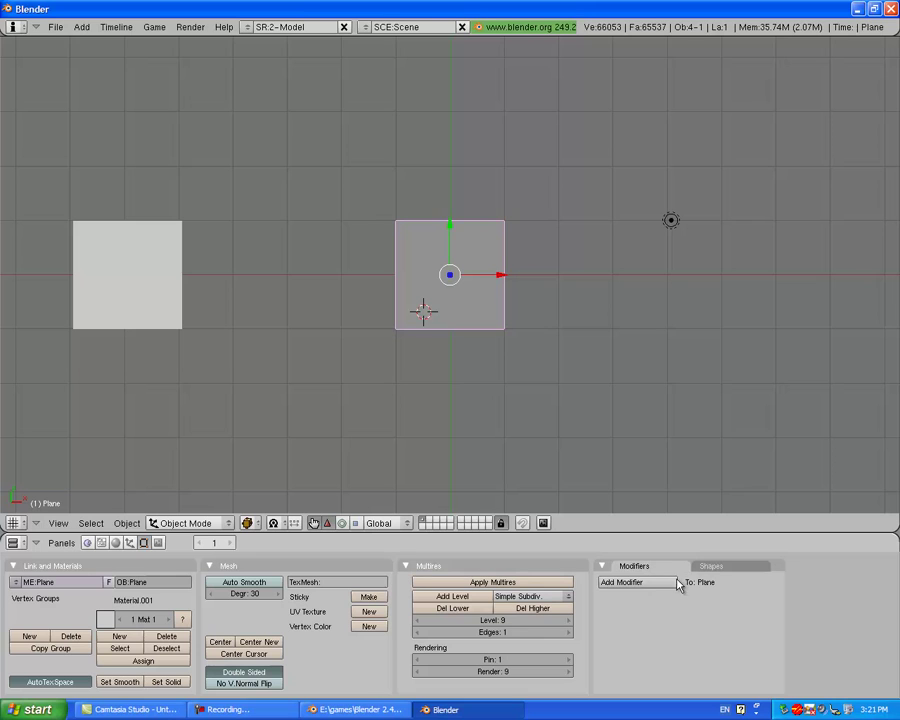
pyautogui.click(653, 584)
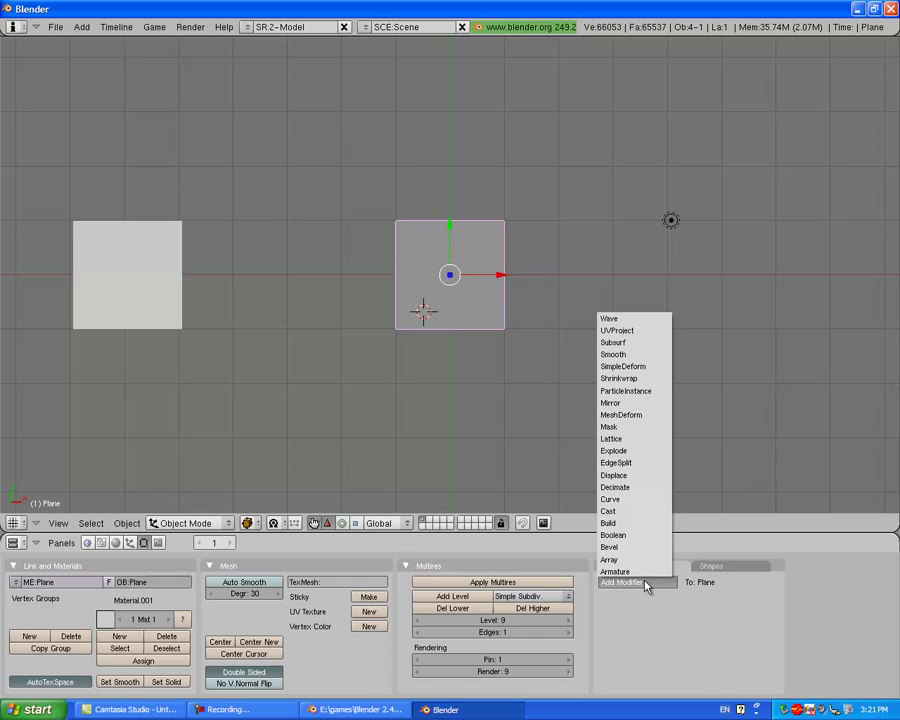
pyautogui.press('Escape')
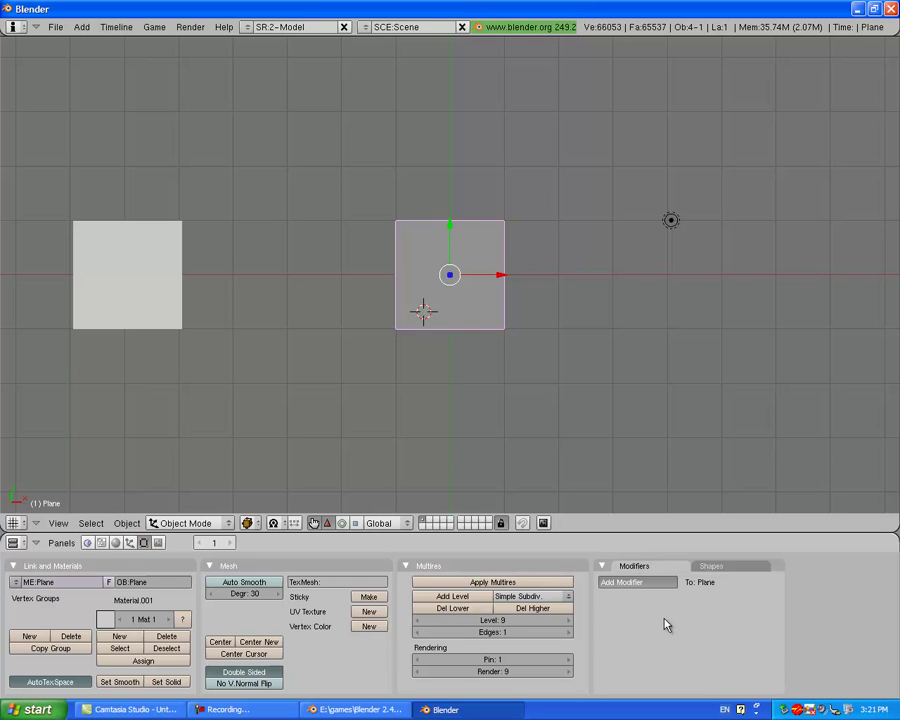
pyautogui.click(637, 582)
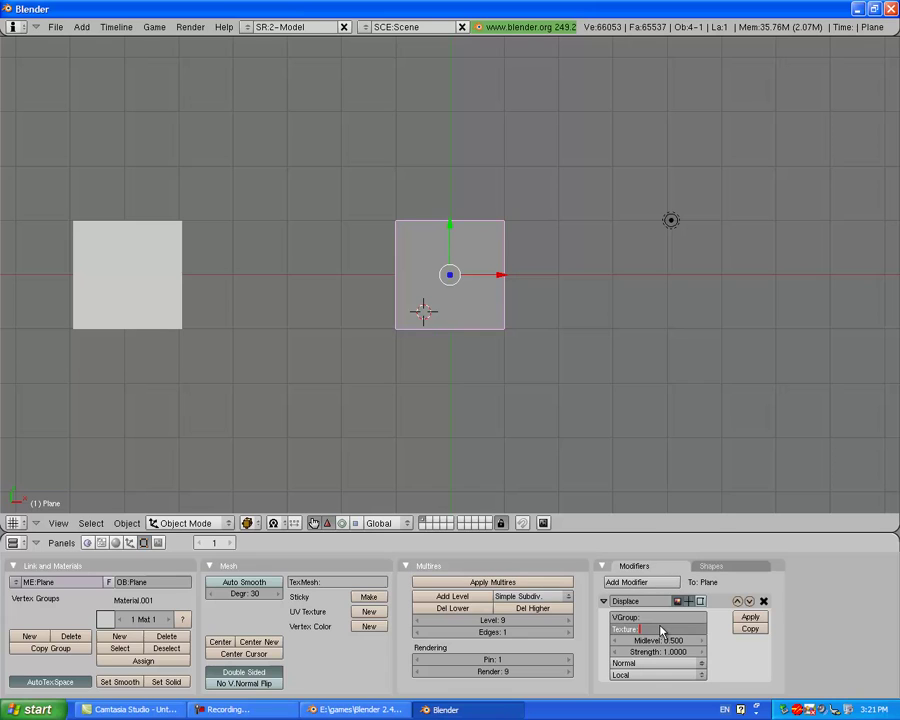
# - Set the Displace modifier's texture to Tex.001 to emboss the dragon sketch
pyautogui.write('TEx.001')
pyautogui.press('BackSpace')
pyautogui.press('BackSpace')
pyautogui.press('BackSpace')
pyautogui.press('BackSpace')
pyautogui.press('BackSpace')
pyautogui.press('BackSpace')
pyautogui.write('ex.001')
pyautogui.press('Return')
pyautogui.click(545, 362)
pyautogui.scroll(1, 545, 362)
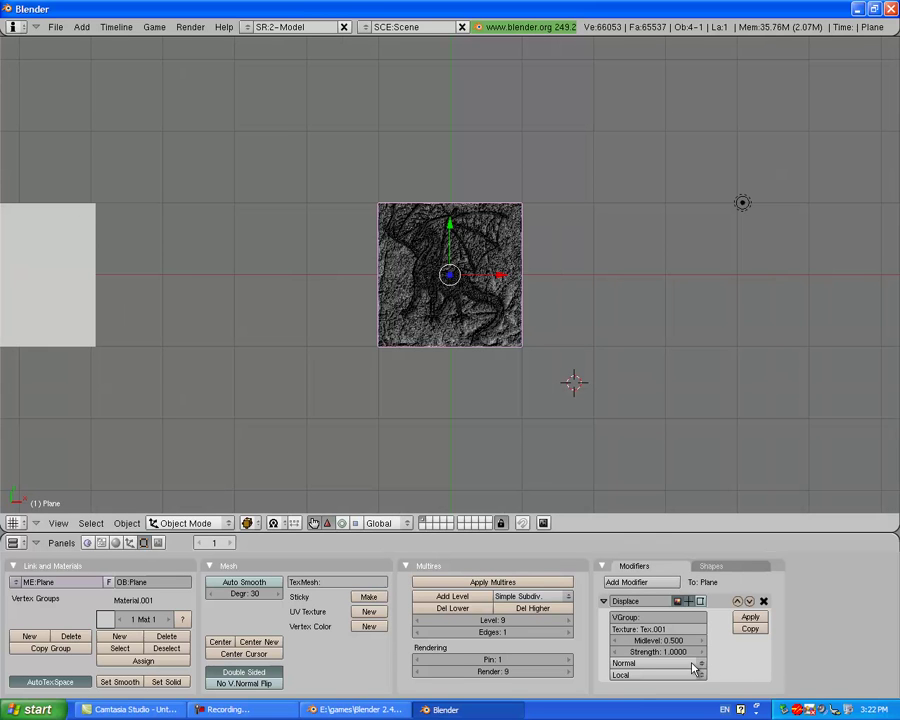
# - Set the Displace direction to Z and its strength to 0.2
pyautogui.click(693, 668)
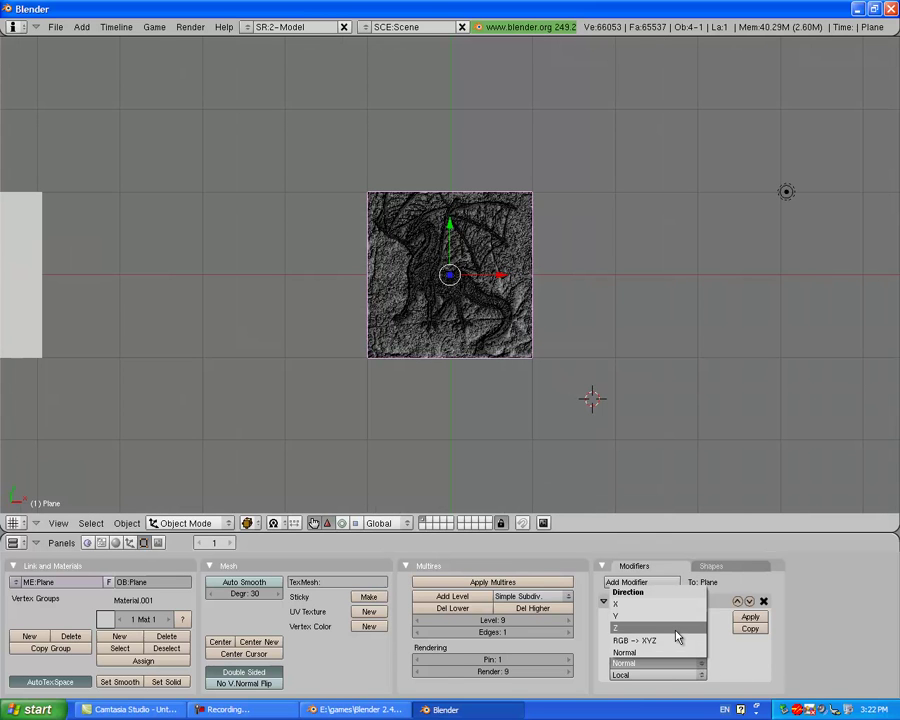
pyautogui.click(672, 628)
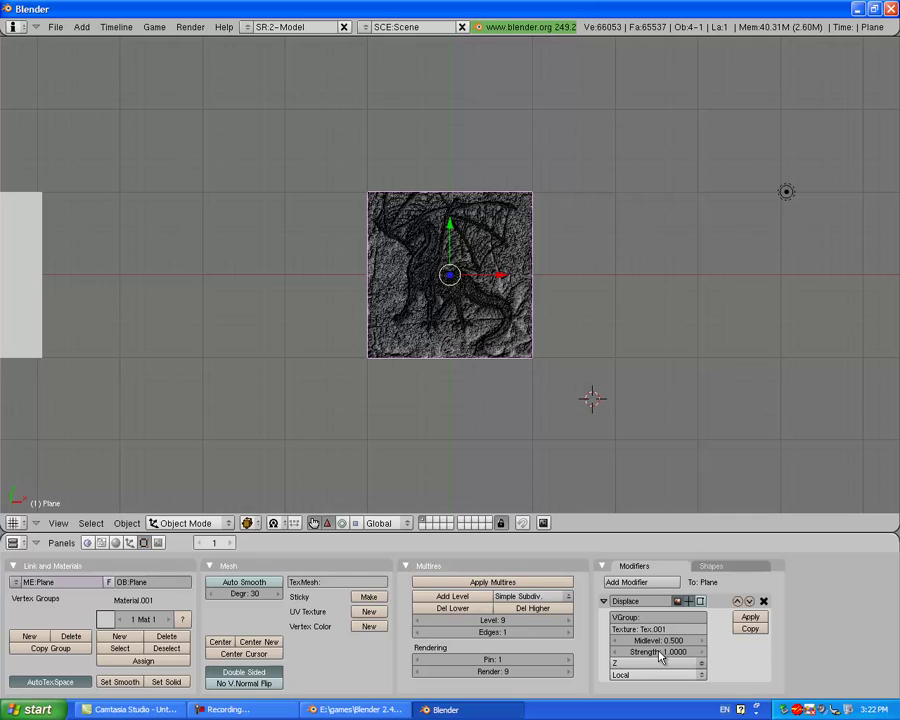
pyautogui.scroll(-1, 660, 656)
pyautogui.scroll(-1, 660, 654)
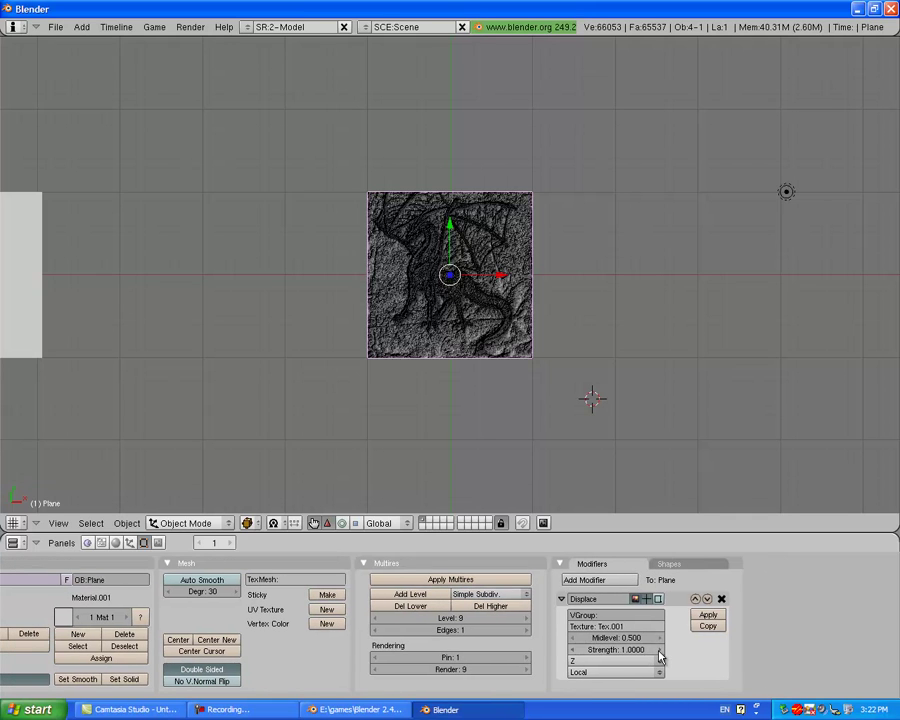
pyautogui.click(657, 651)
pyautogui.click(657, 651)
pyautogui.click(620, 651)
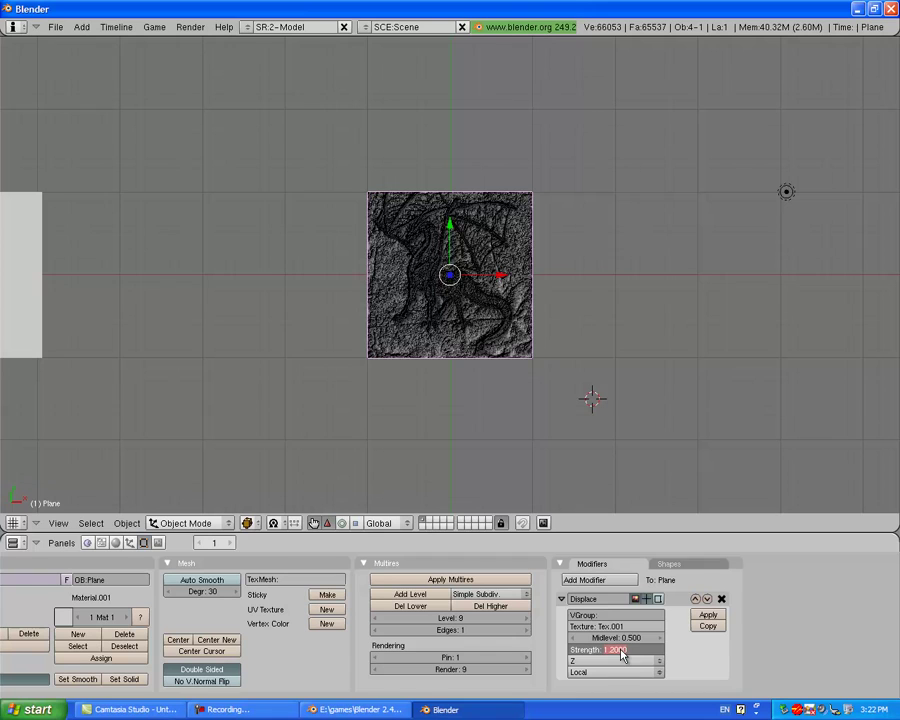
pyautogui.press('BackSpace')
pyautogui.write('0.2')
pyautogui.press('Return')
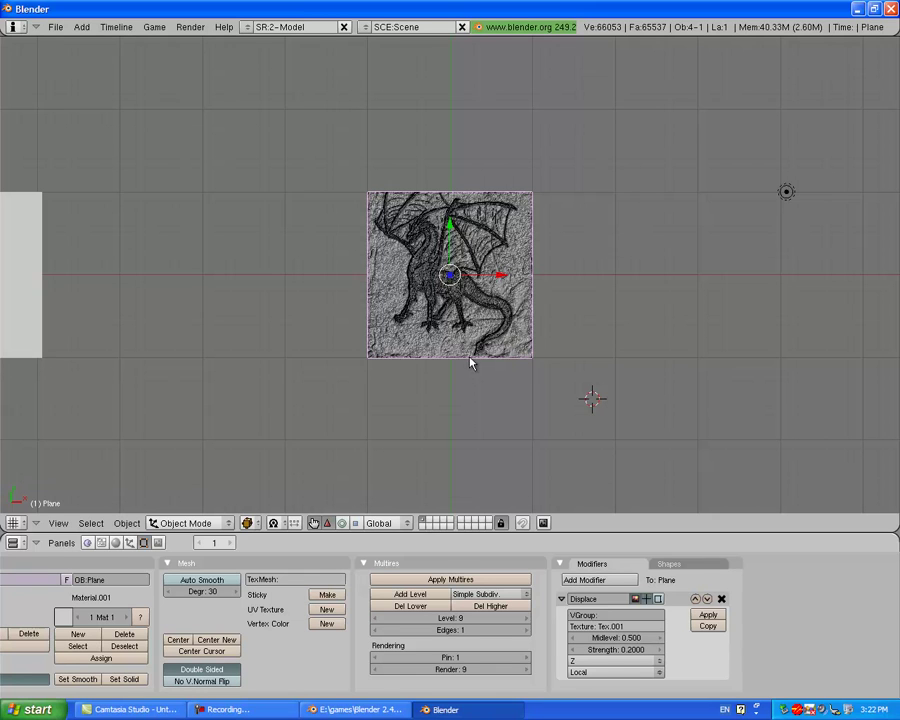
pyautogui.press('KP_Add')
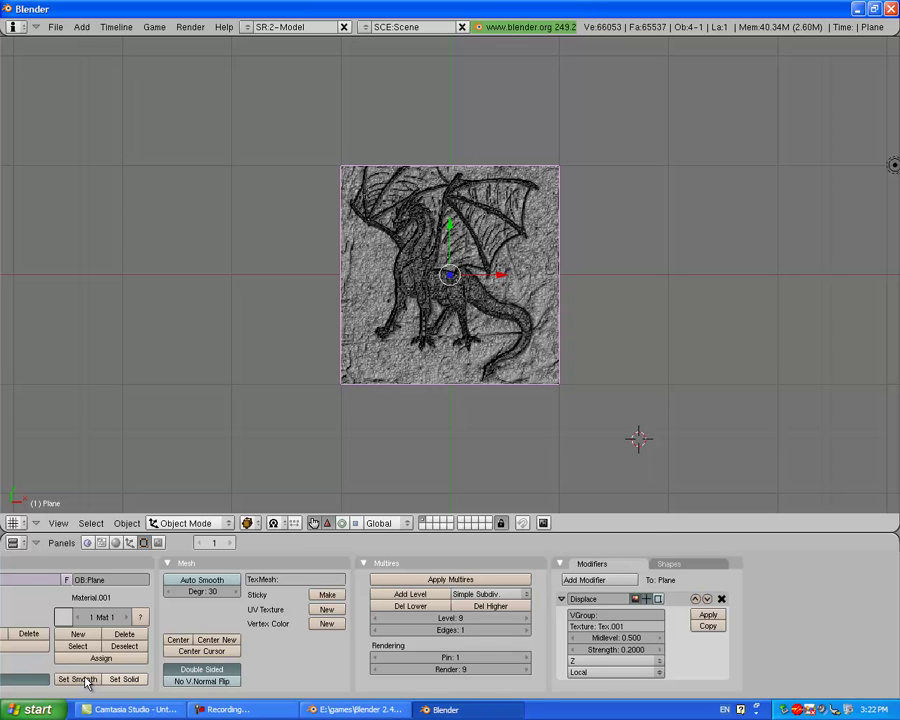
# - Inspect the relief from a tilted view and reduce Displace strength to 0.06
pyautogui.scroll(-1, 82, 683)
pyautogui.scroll(-1, 82, 683)
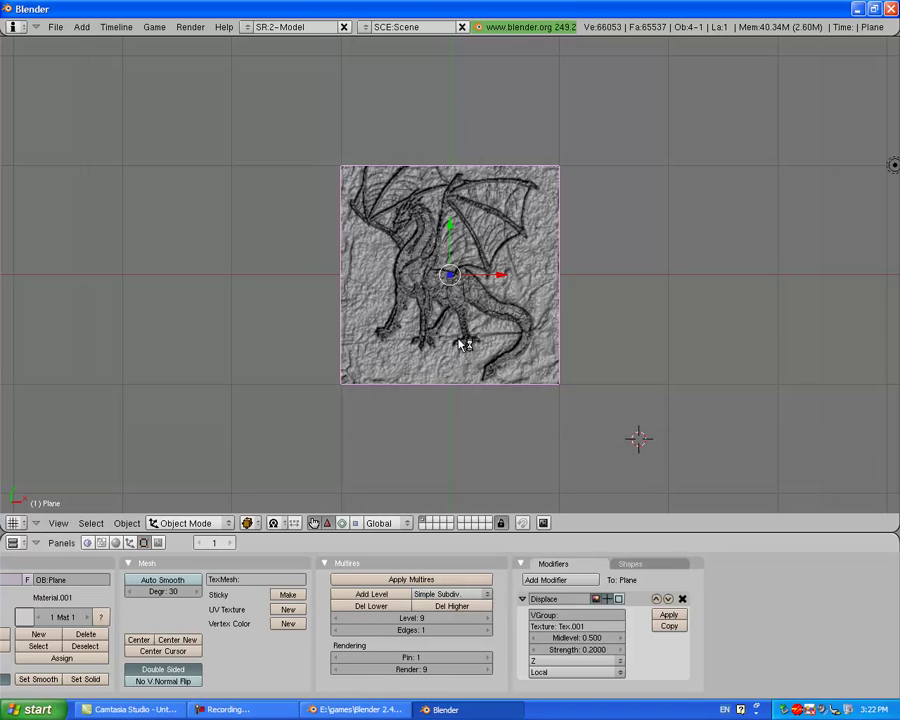
pyautogui.scroll(1, 456, 343)
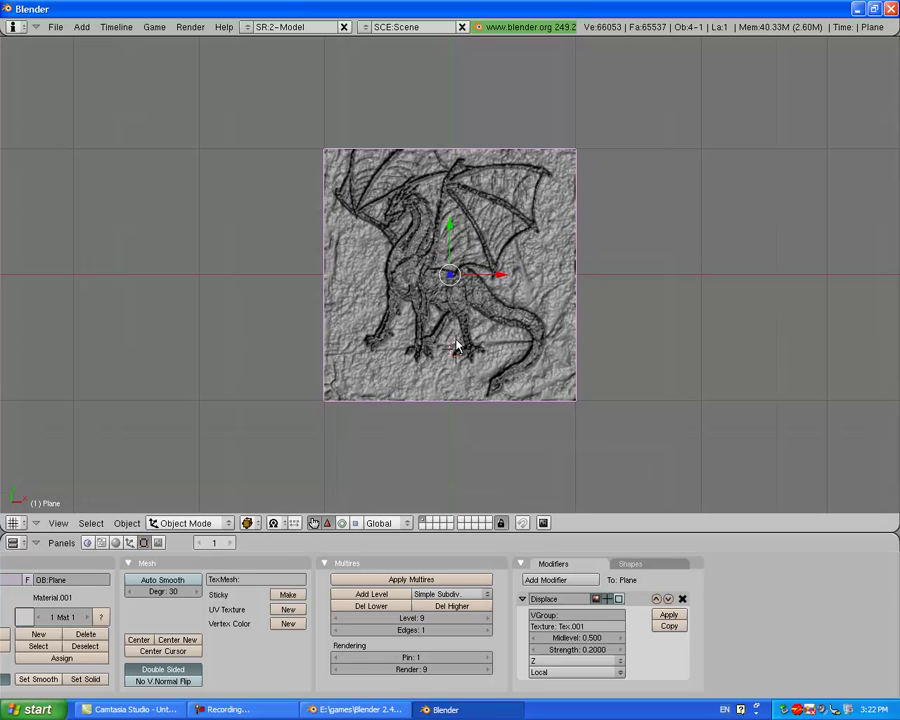
pyautogui.scroll(2, 456, 345)
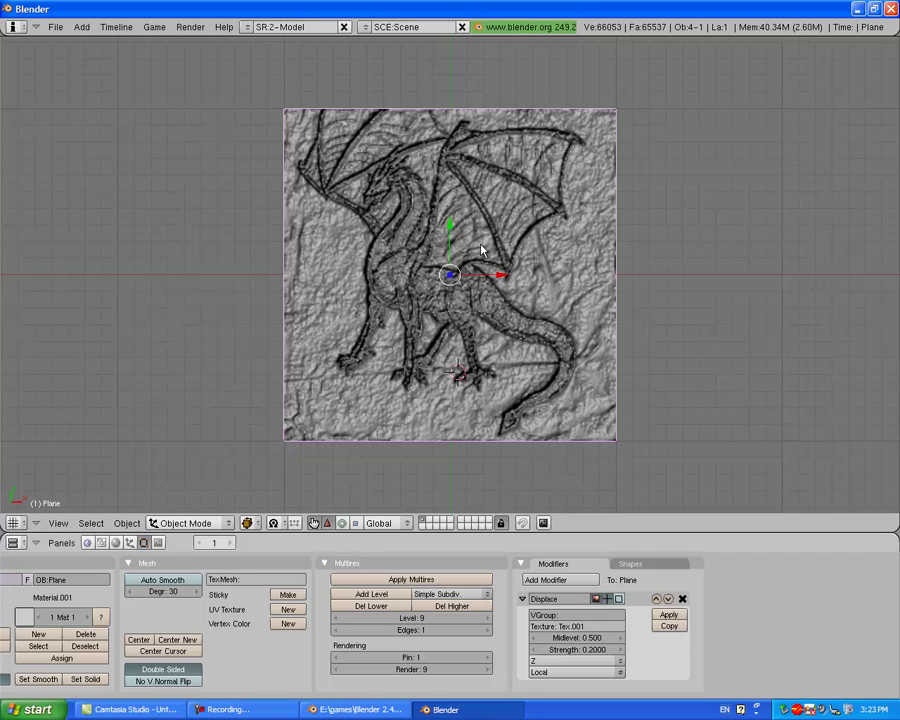
pyautogui.press('KP_2')
pyautogui.press('KP_2')
pyautogui.press('KP_2')
pyautogui.press('KP_2')
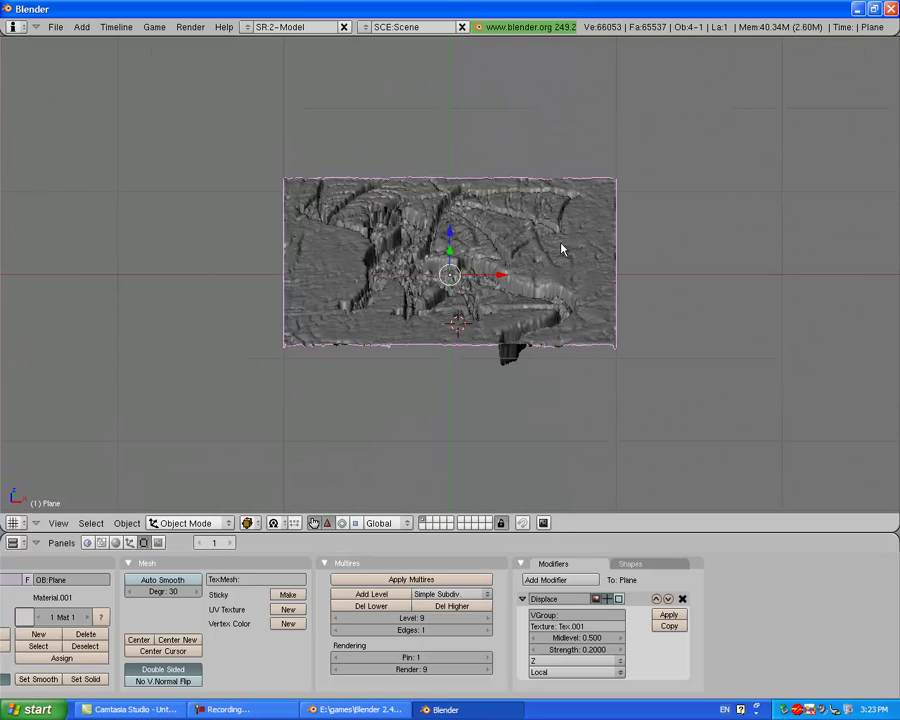
pyautogui.press('KP_2')
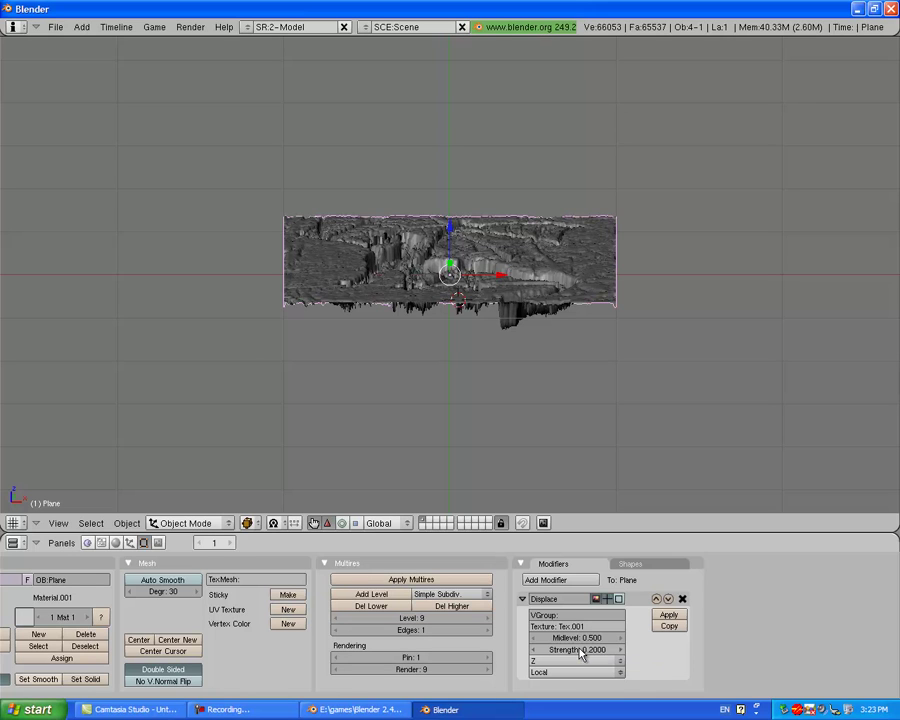
pyautogui.click(580, 652)
pyautogui.press('BackSpace')
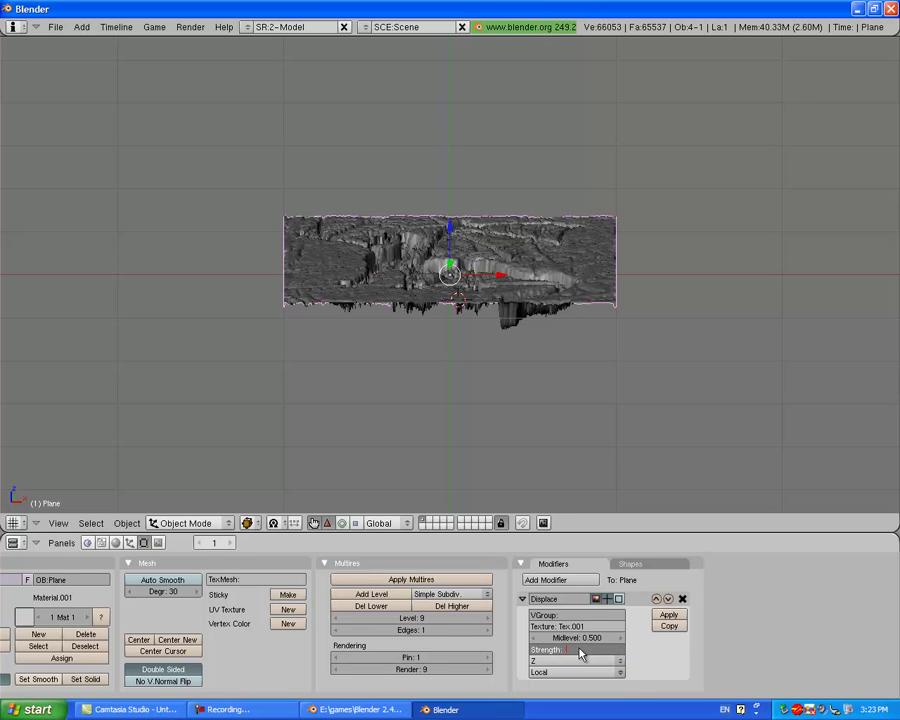
pyautogui.write('0.06')
pyautogui.press('Return')
pyautogui.click(584, 650)
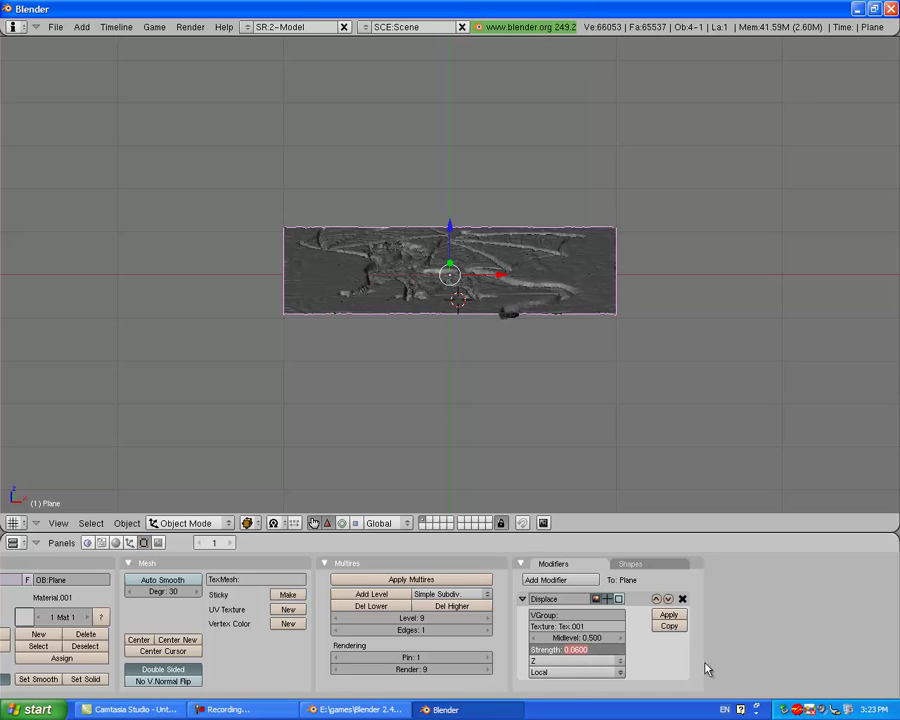
pyautogui.press('Return')
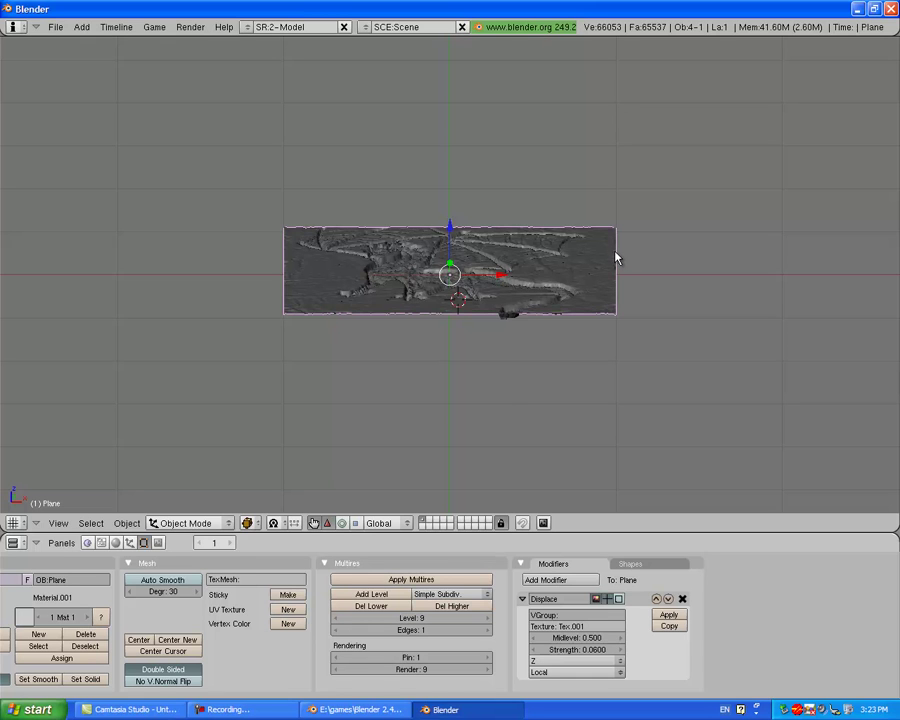
# - Switch to top view and split the 3D viewport into two side-by-side views of the dragon plane
pyautogui.press('KP_7')
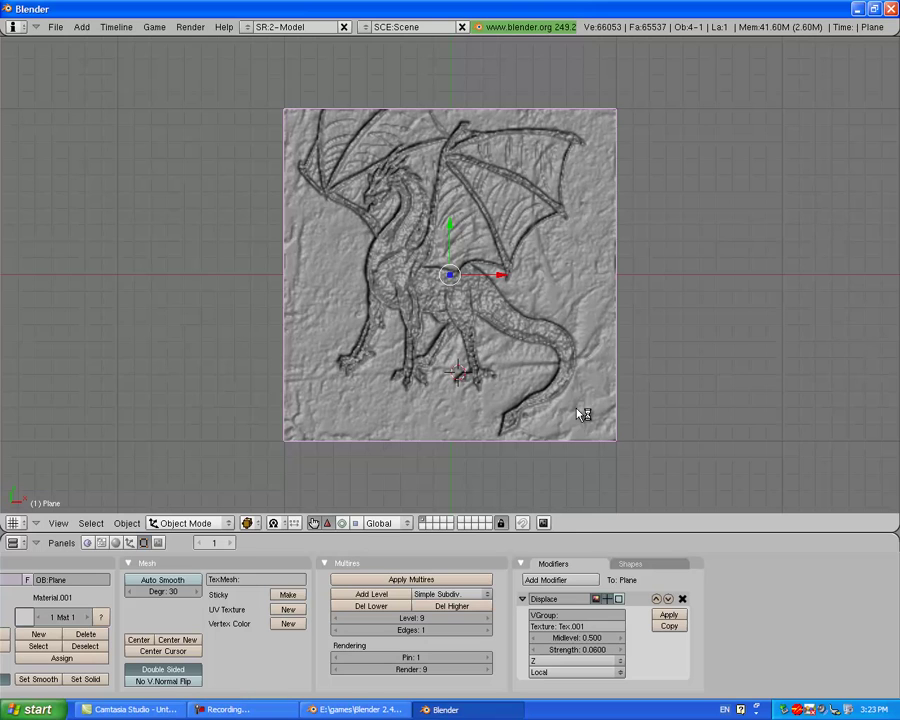
pyautogui.rightClick(568, 532)
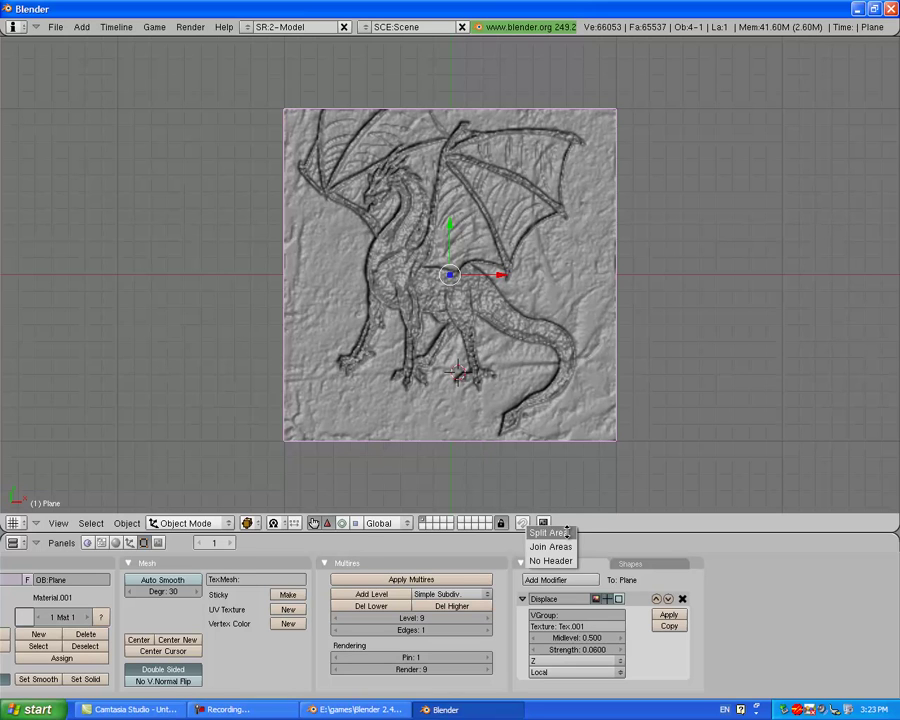
pyautogui.click(548, 532)
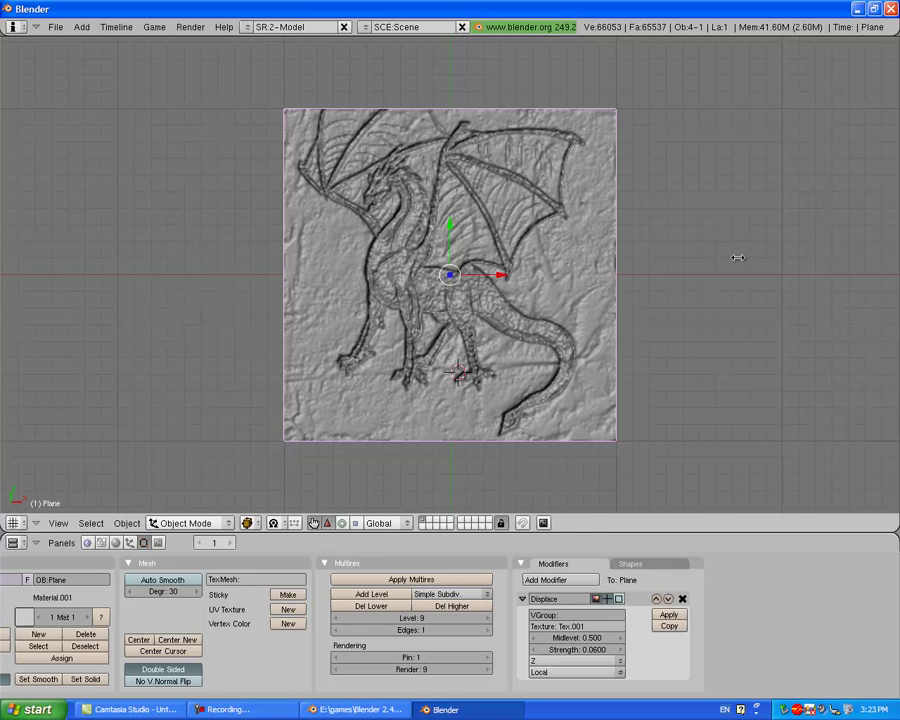
pyautogui.click(713, 313)
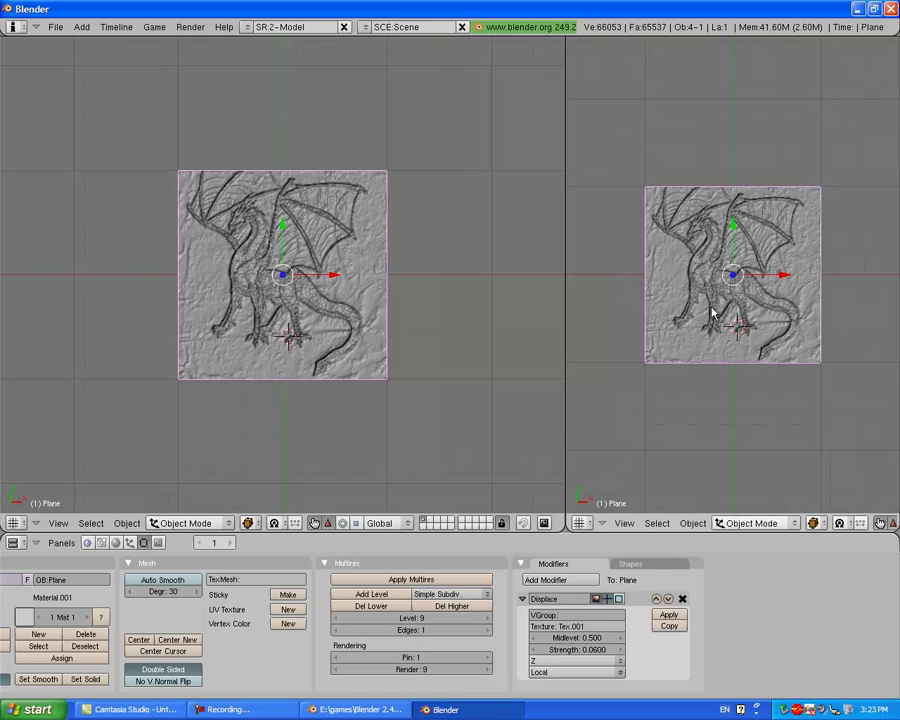
# - Turn the right-hand view into an empty UV/Image Editor with Shift+F10
pyautogui.click(581, 523)
pyautogui.click(584, 525)
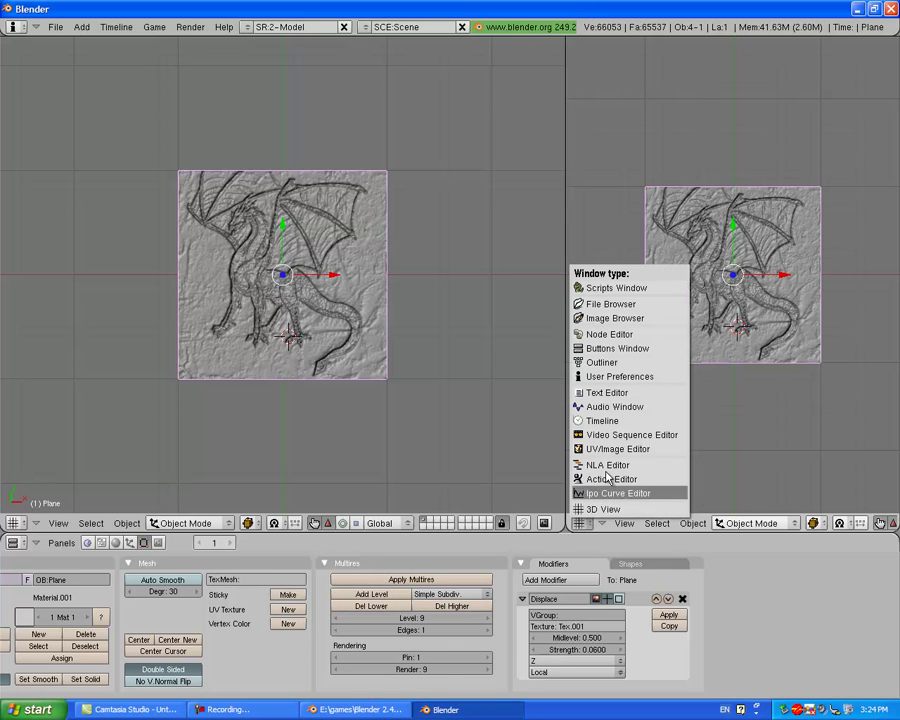
pyautogui.press('Escape')
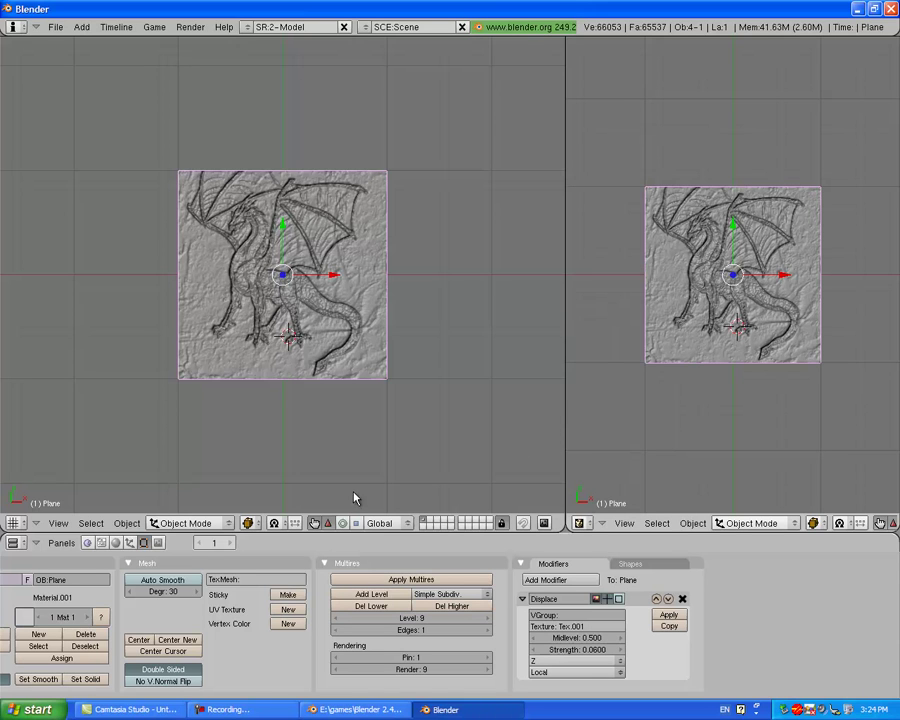
pyautogui.hotkey('shift', 'F10')
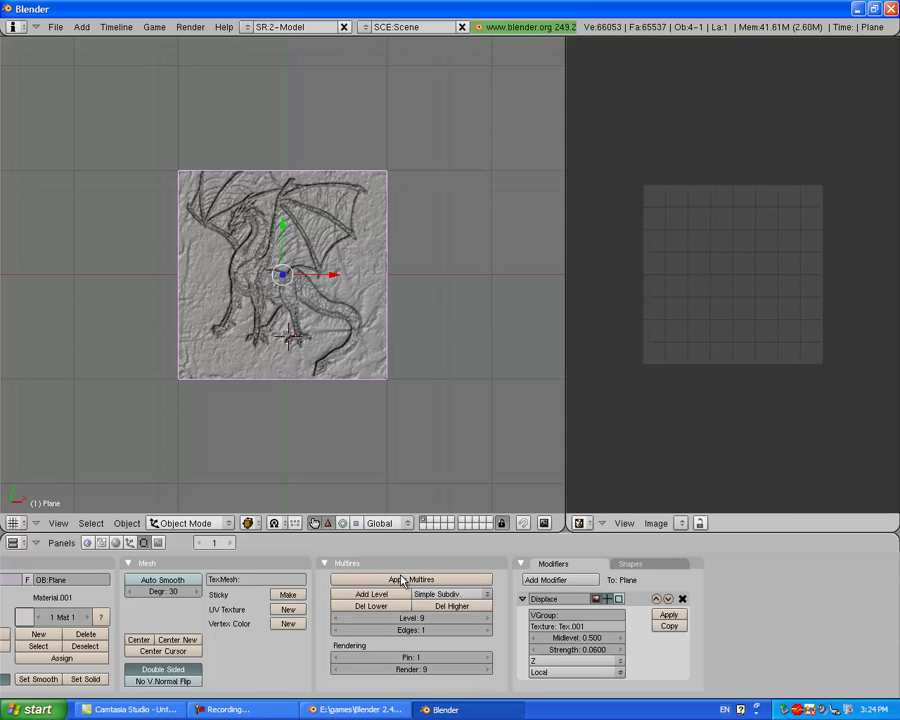
# - Apply the Multires at level 8, then add a new Multires with one added subdivision level
pyautogui.click(338, 622)
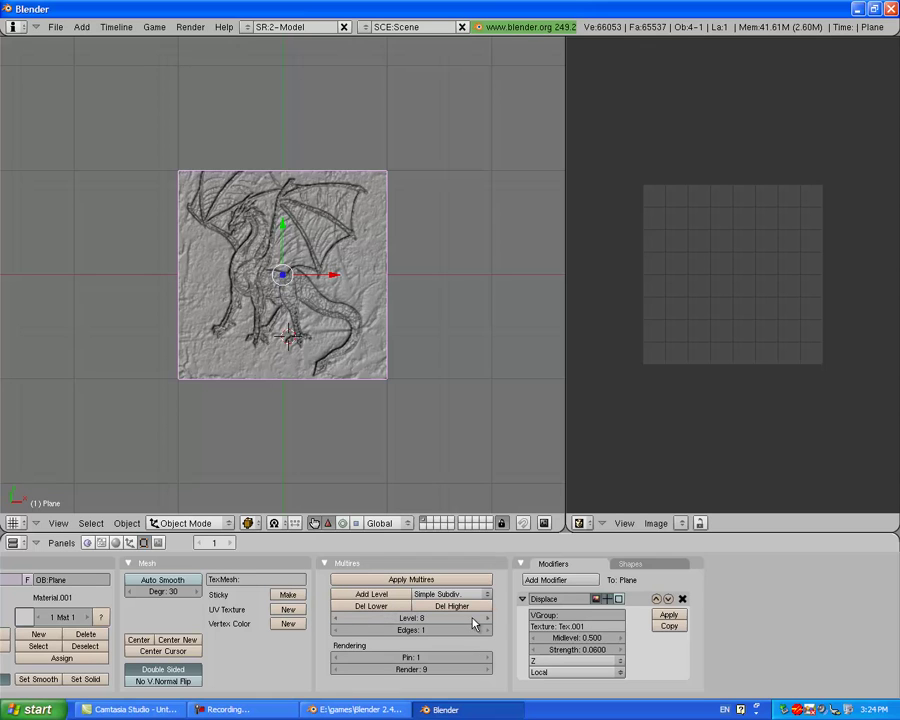
pyautogui.click(404, 580)
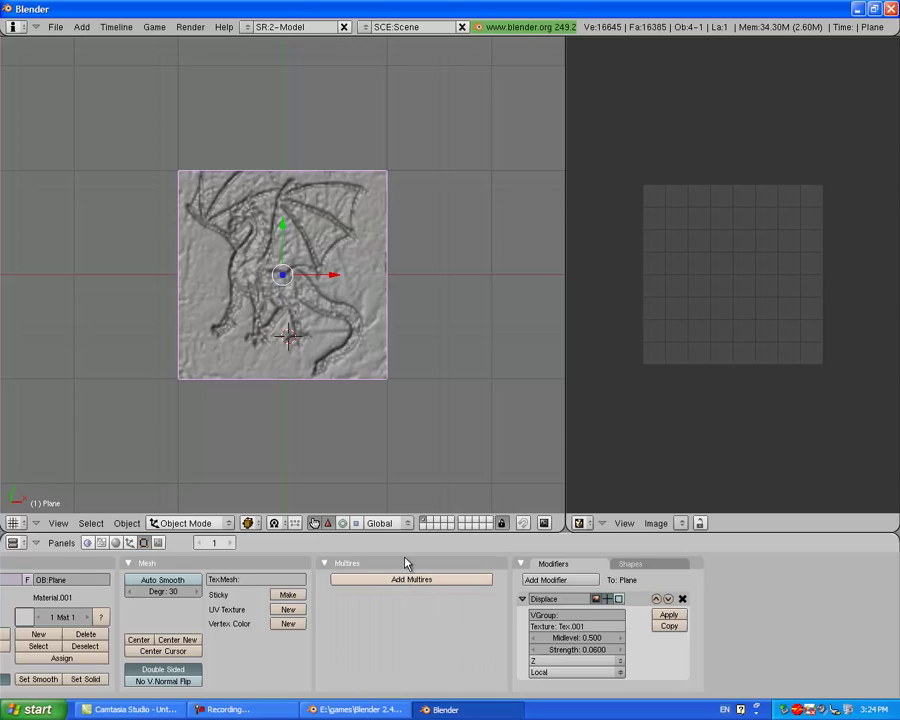
pyautogui.scroll(2, 417, 585)
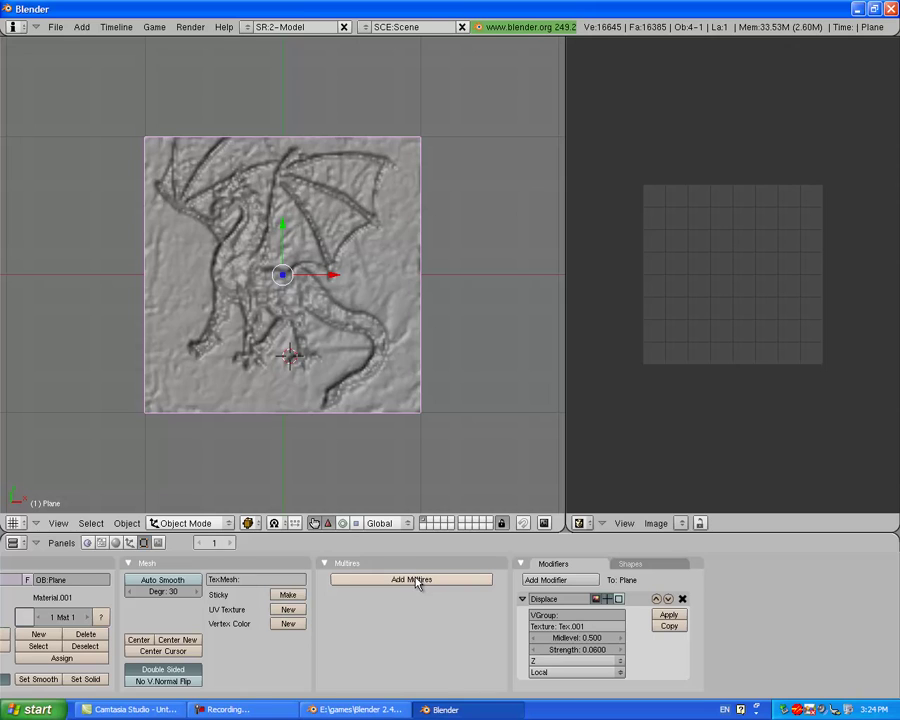
pyautogui.click(416, 580)
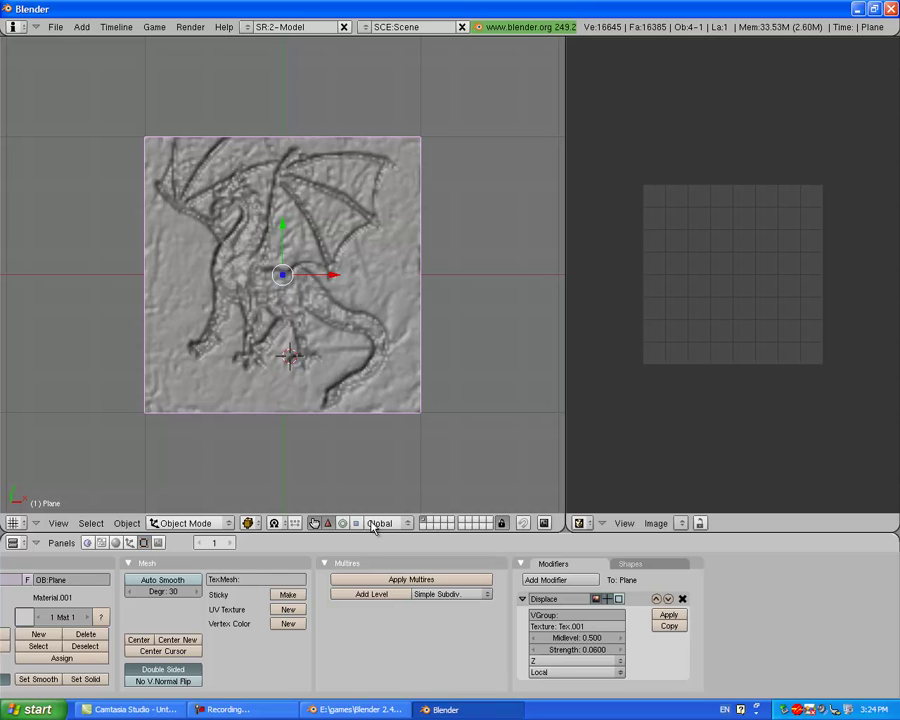
pyautogui.click(369, 595)
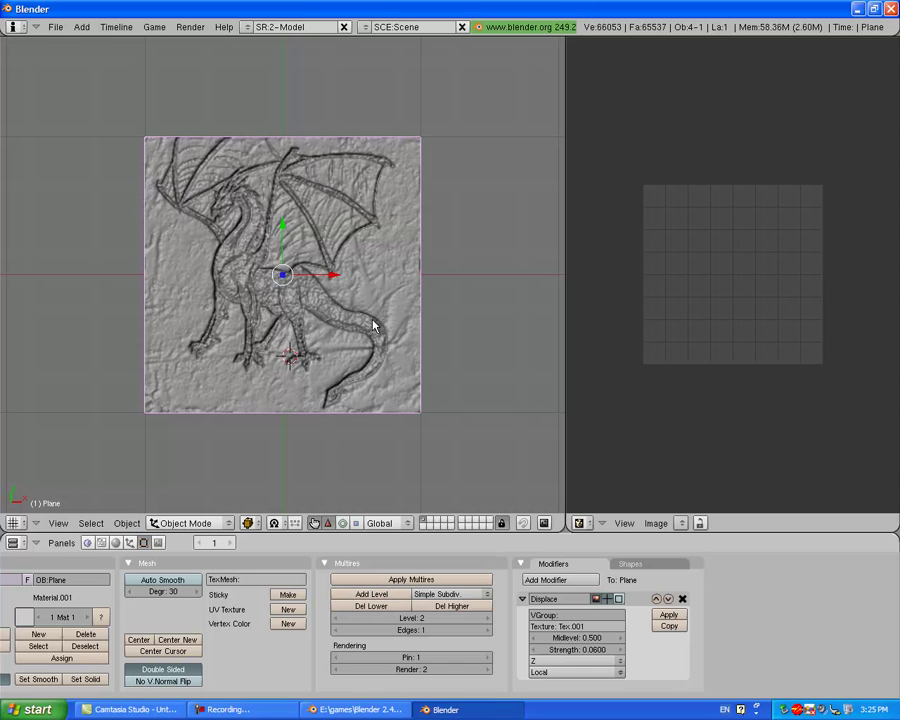
pyautogui.scroll(2, 470, 460)
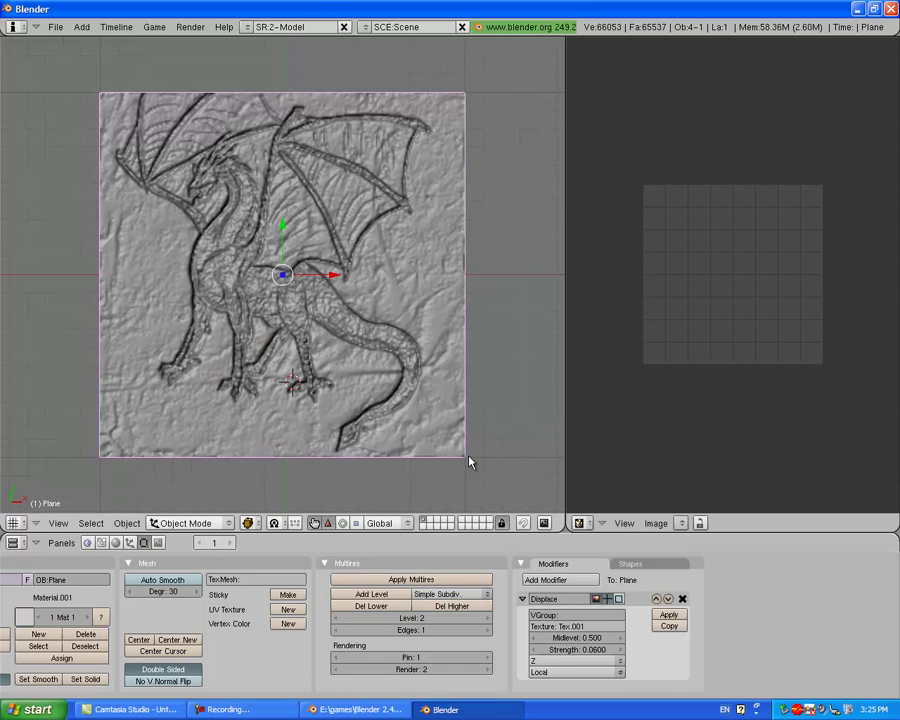
# - Switch the plane to Edit Mode and apply the level-2 Multires, keeping the Displace modifier
pyautogui.click(191, 521)
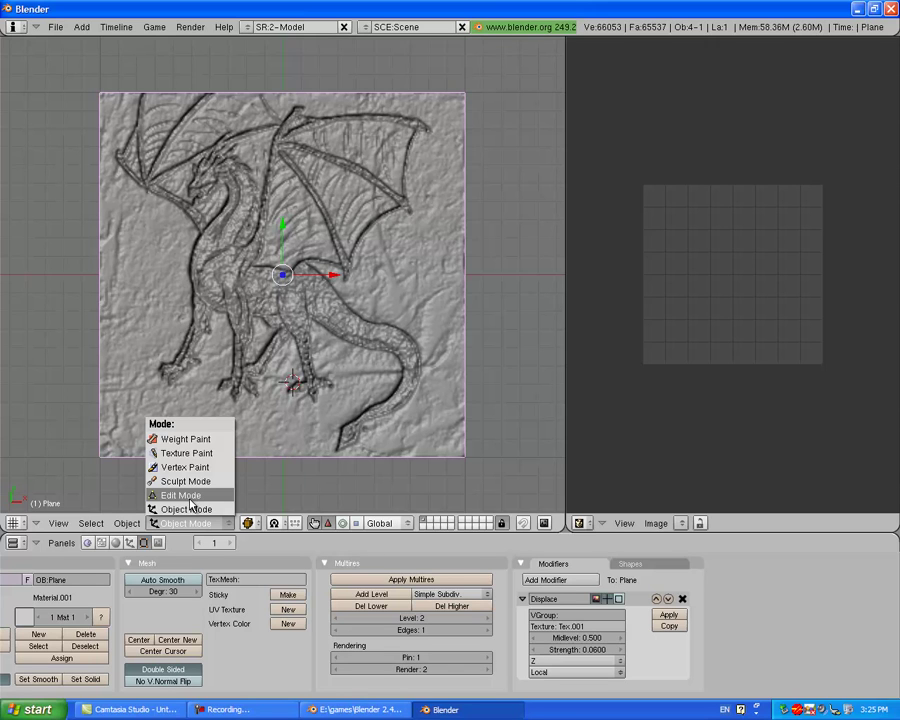
pyautogui.click(190, 496)
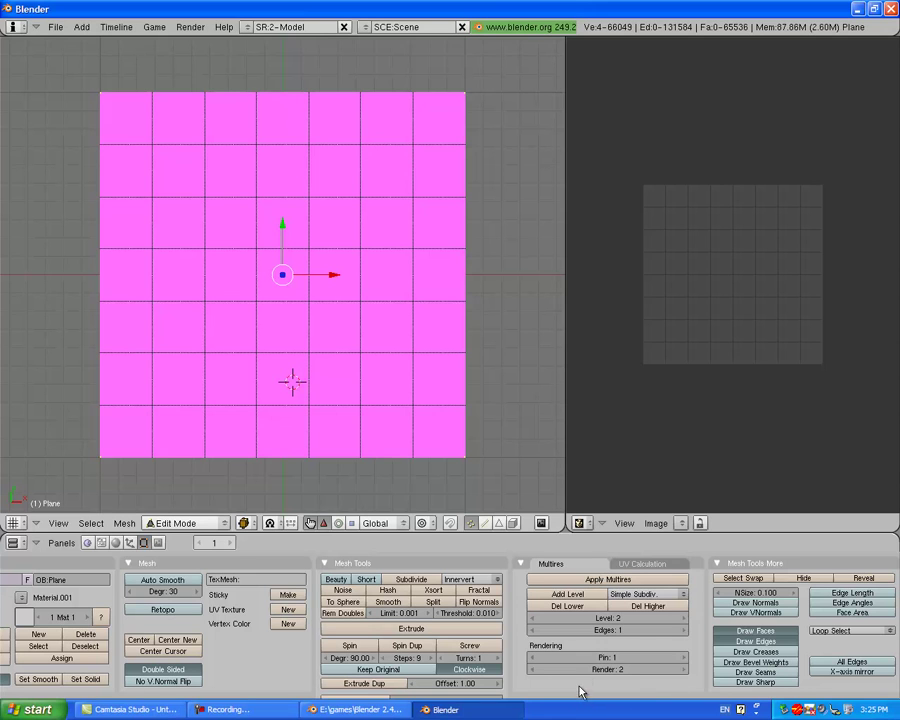
pyautogui.click(596, 583)
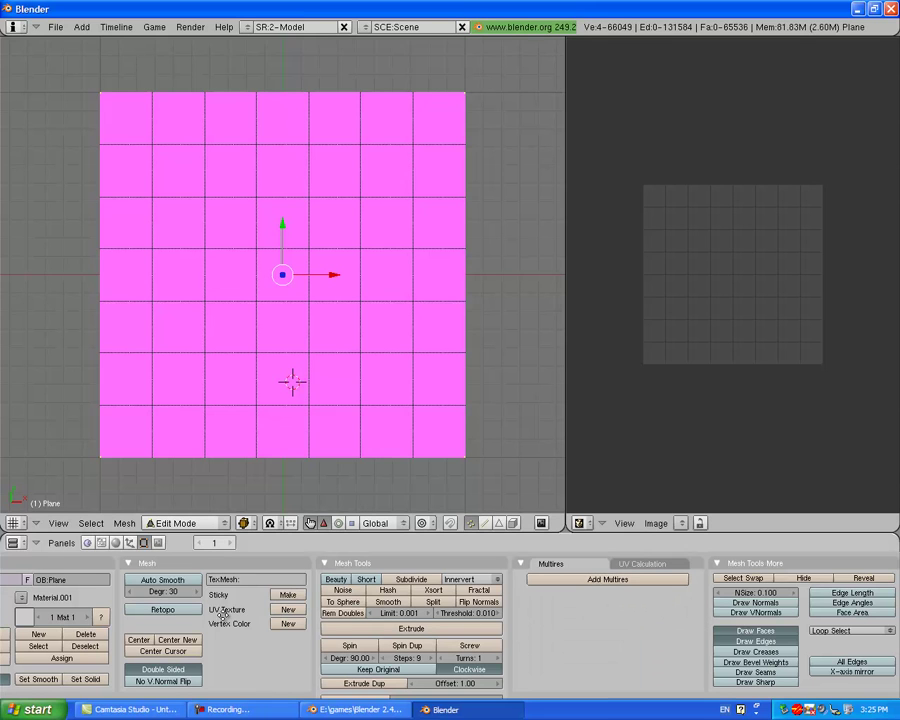
pyautogui.hscroll(4, 640, 665)
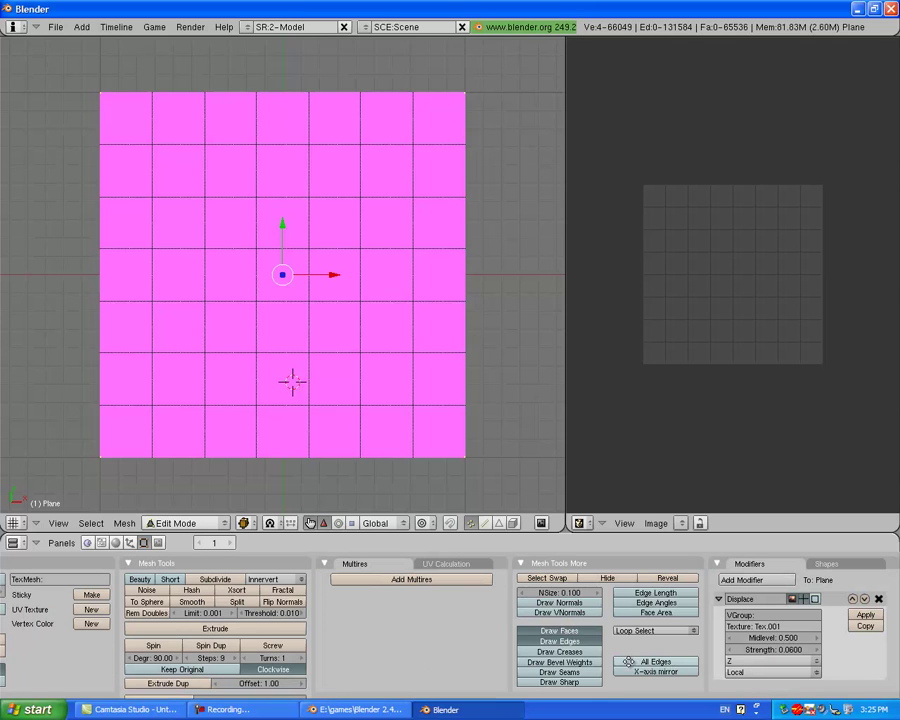
# - Apply the Displace modifier and switch the plane back to Object Mode
pyautogui.click(867, 615)
pyautogui.click(222, 523)
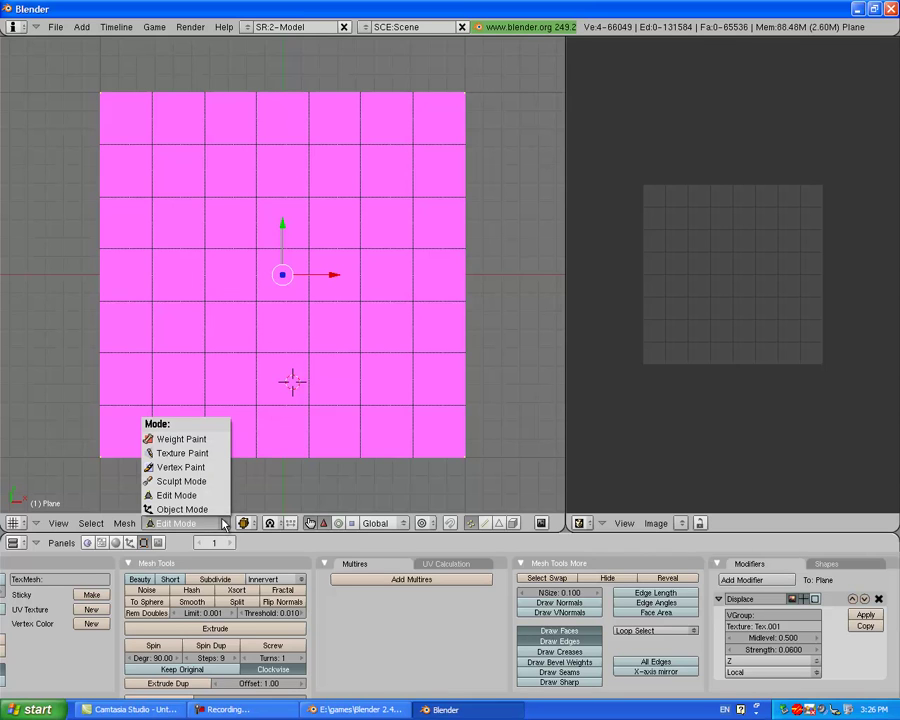
pyautogui.click(205, 510)
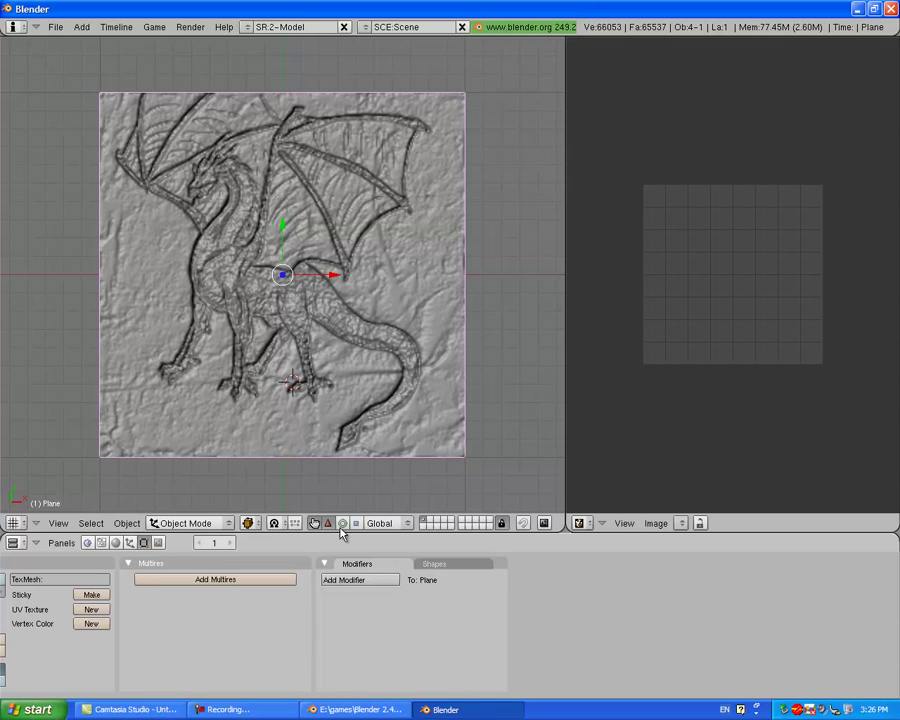
# - Switch the plane to Edit Mode and select all 66,049 vertices of its mesh
pyautogui.click(188, 523)
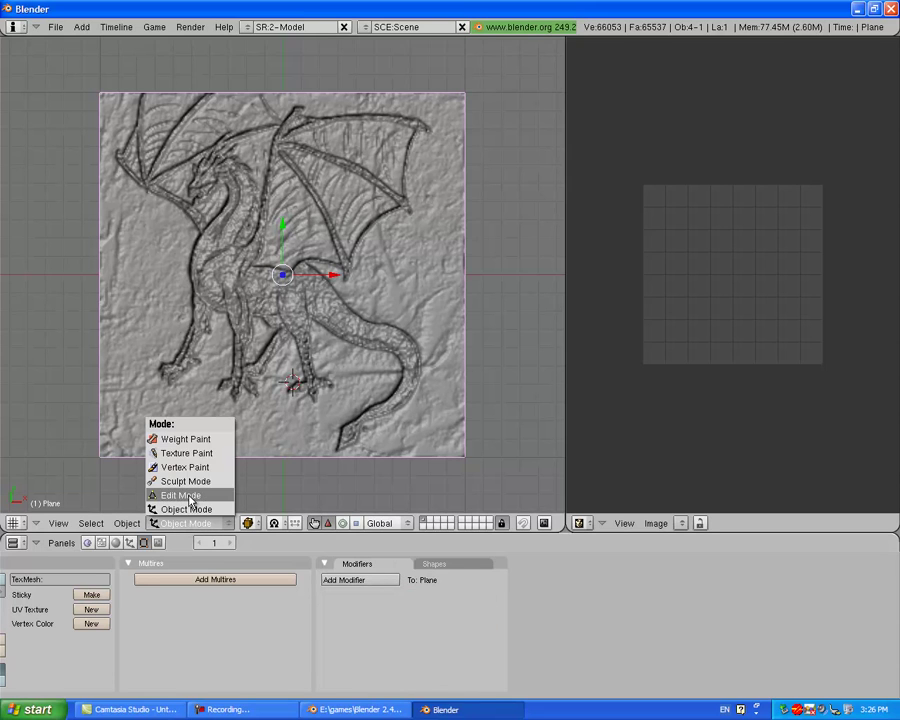
pyautogui.click(188, 501)
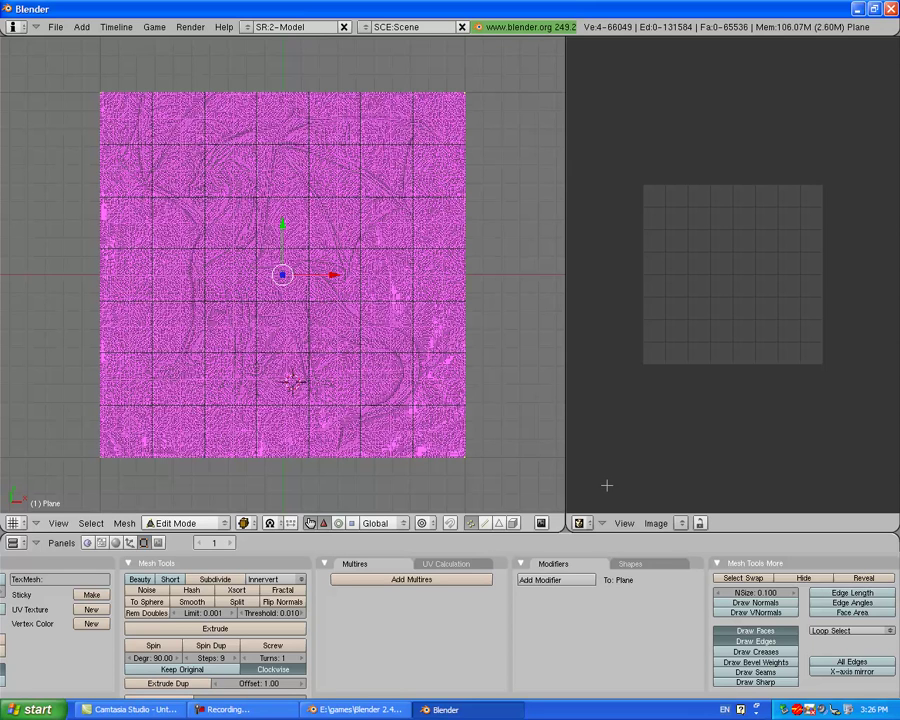
pyautogui.press('a')
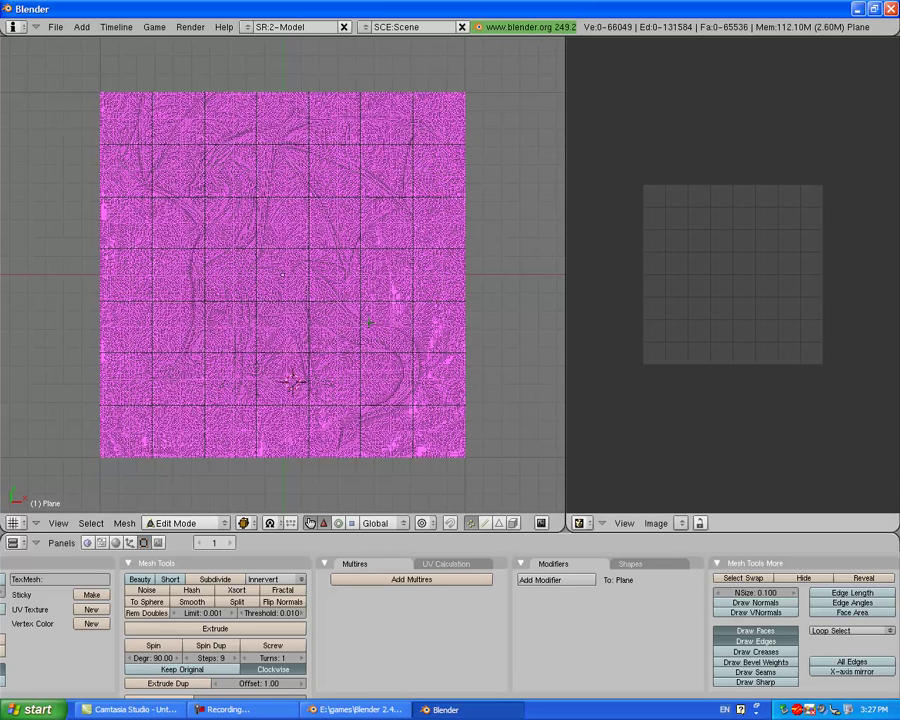
pyautogui.press('a')
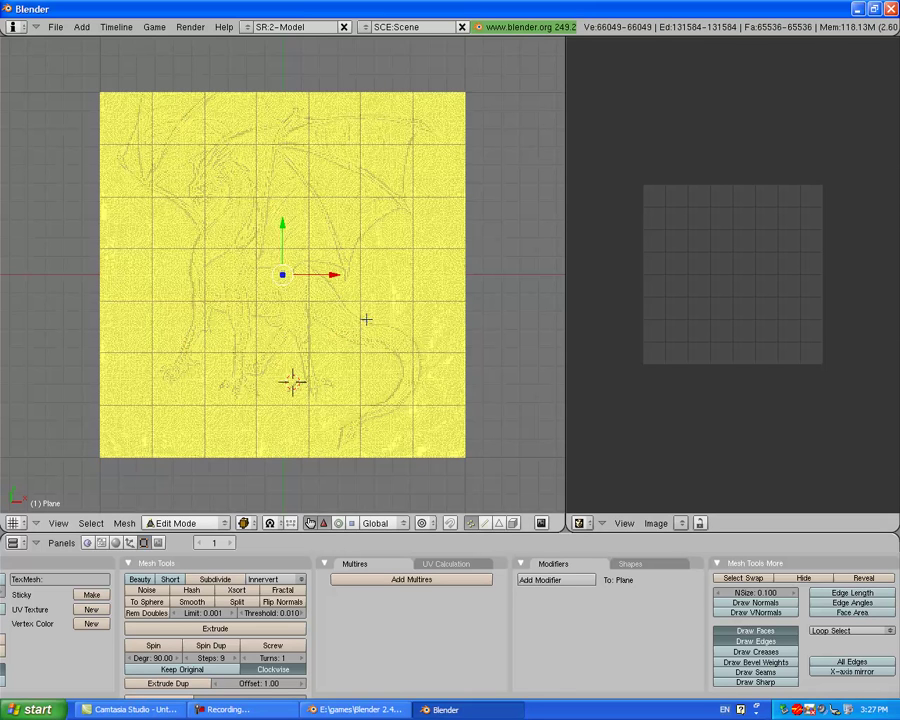
# - Create a new black 1024 × 1024 image in the image editor and name it Normals
pyautogui.click(657, 525)
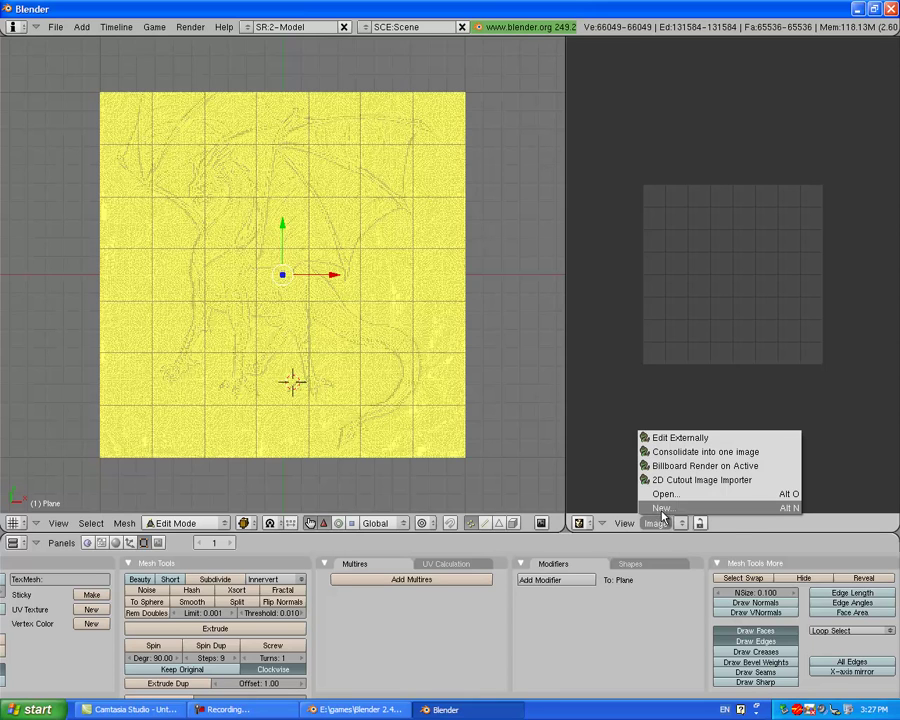
pyautogui.click(661, 510)
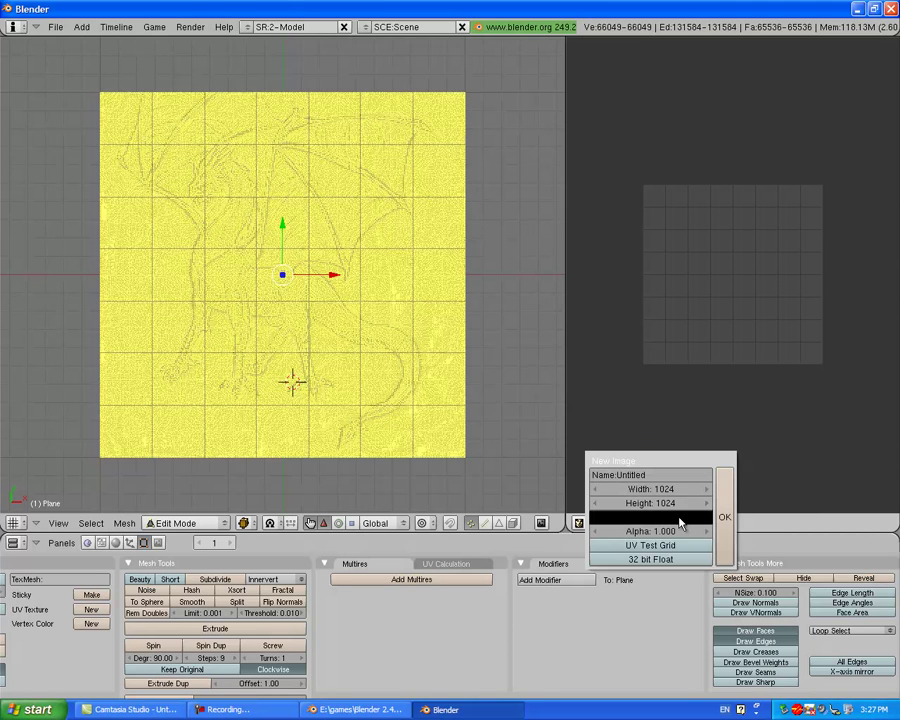
pyautogui.click(724, 517)
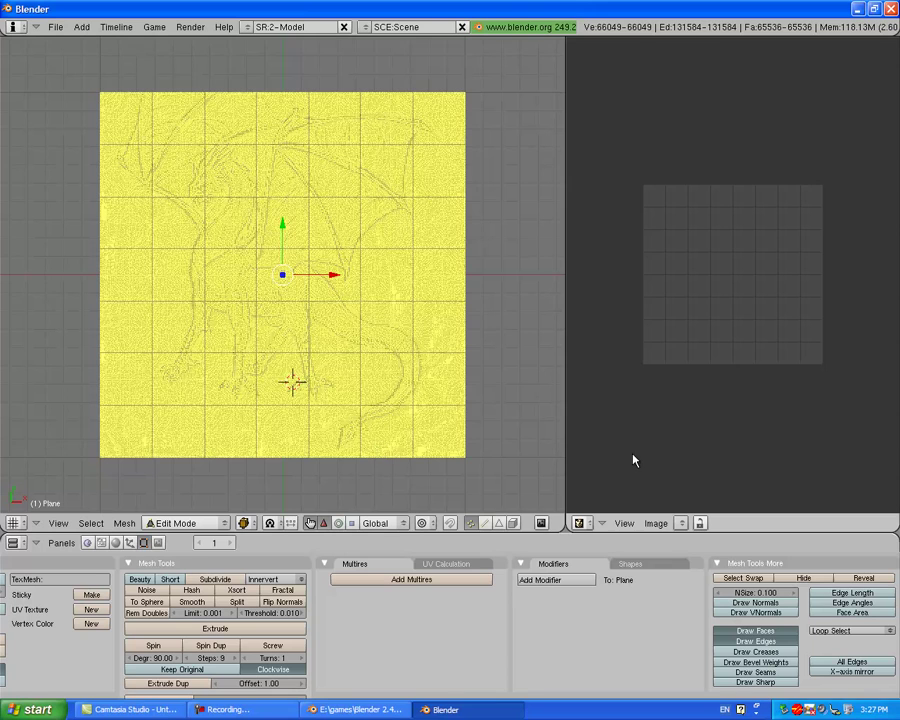
pyautogui.click(681, 524)
pyautogui.hotkey('alt', 'n')
pyautogui.click(620, 384)
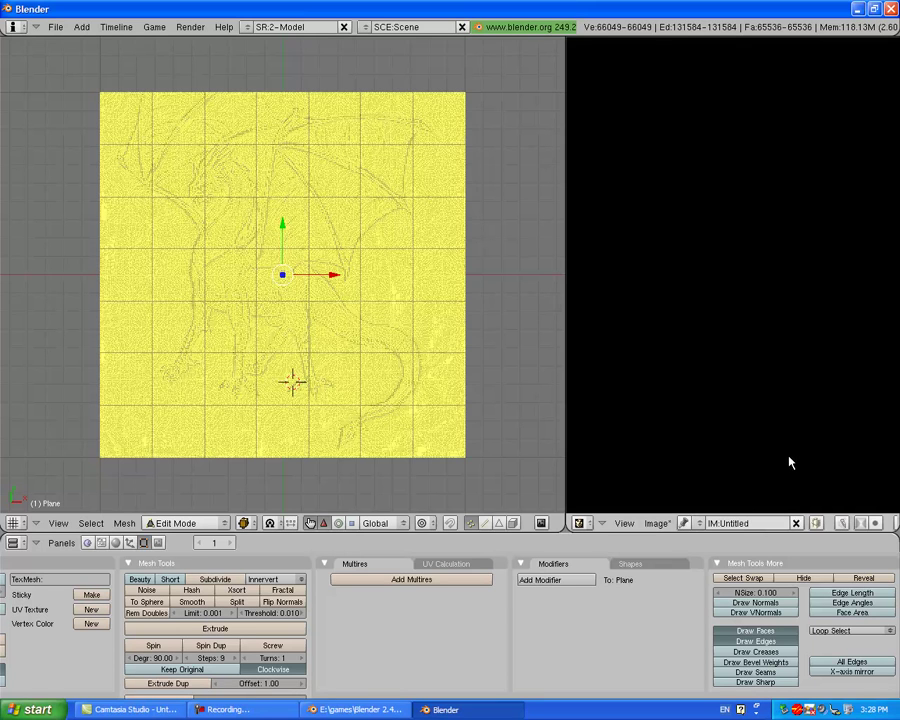
pyautogui.scroll(-3, 731, 386)
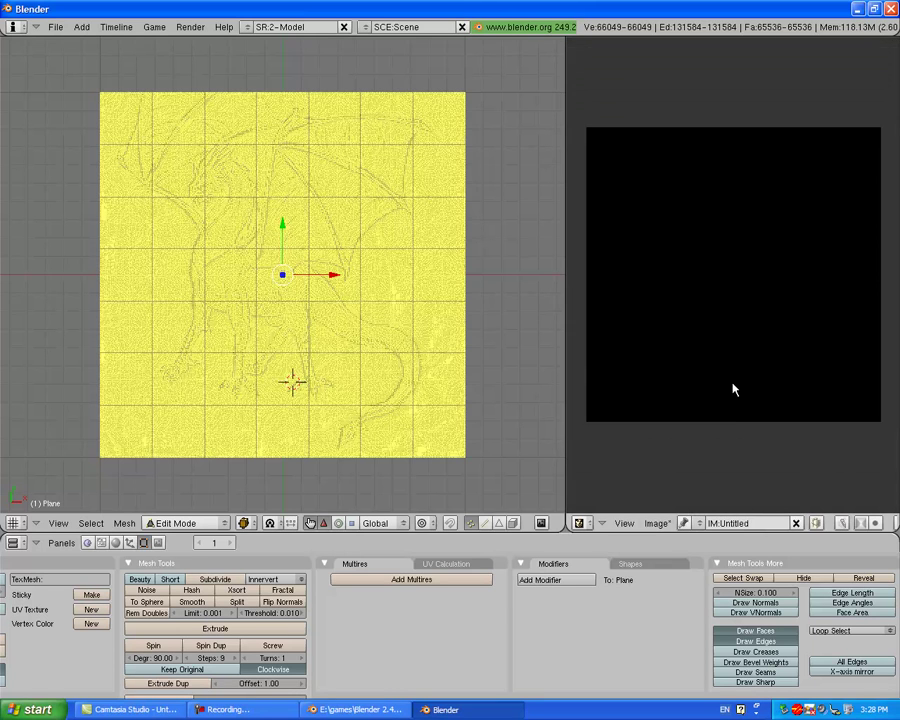
pyautogui.click(755, 524)
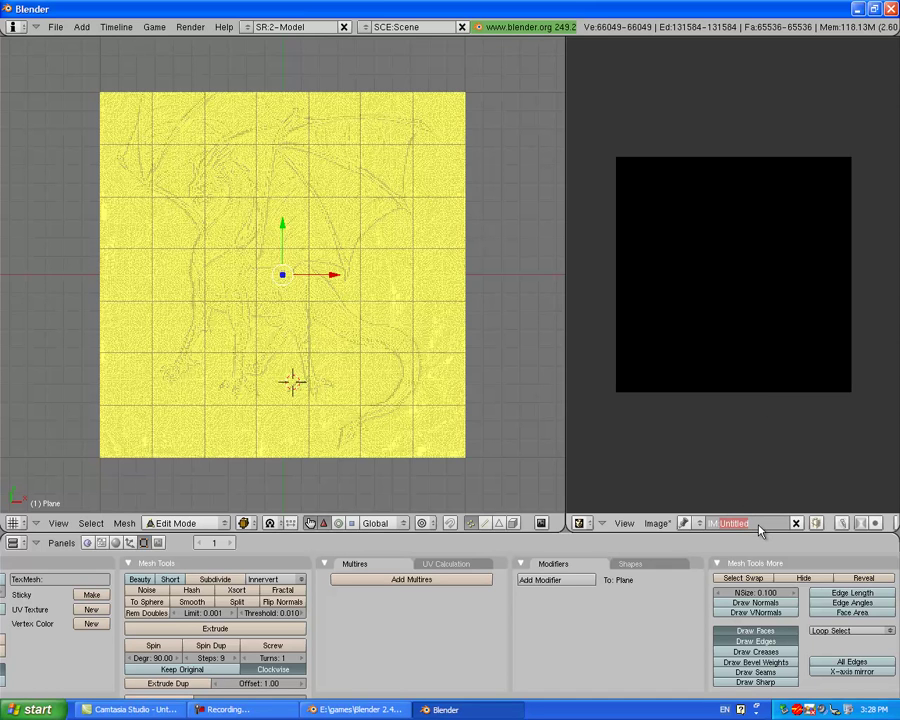
pyautogui.write('Normals')
# - Confirm the Normals name and unwrap the plane with Project From View, adding a UVTex layer
pyautogui.press('Return')
pyautogui.press('u')
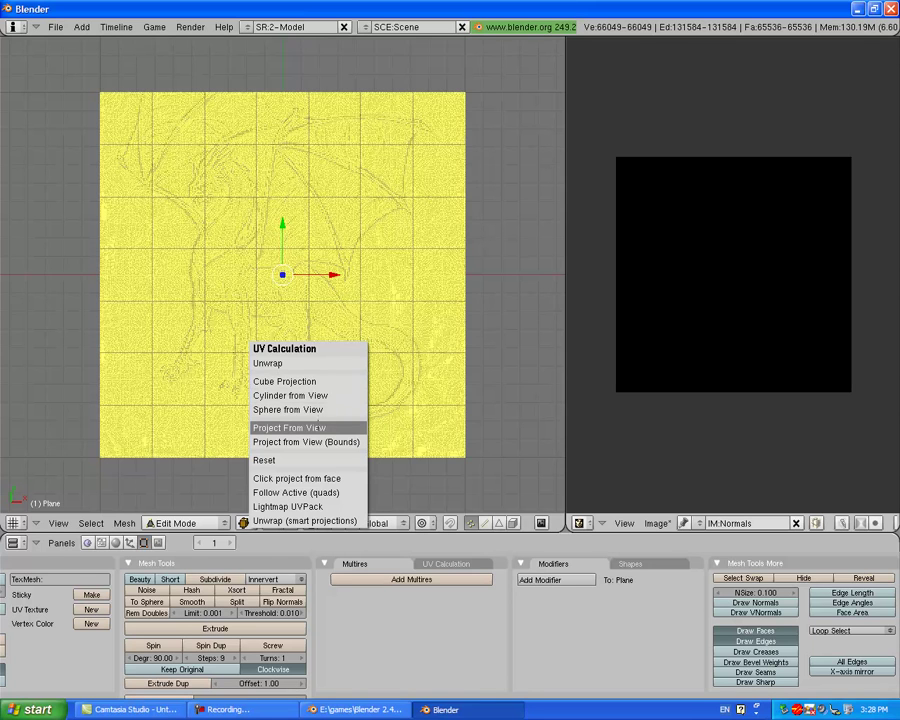
pyautogui.click(300, 427)
pyautogui.press('u')
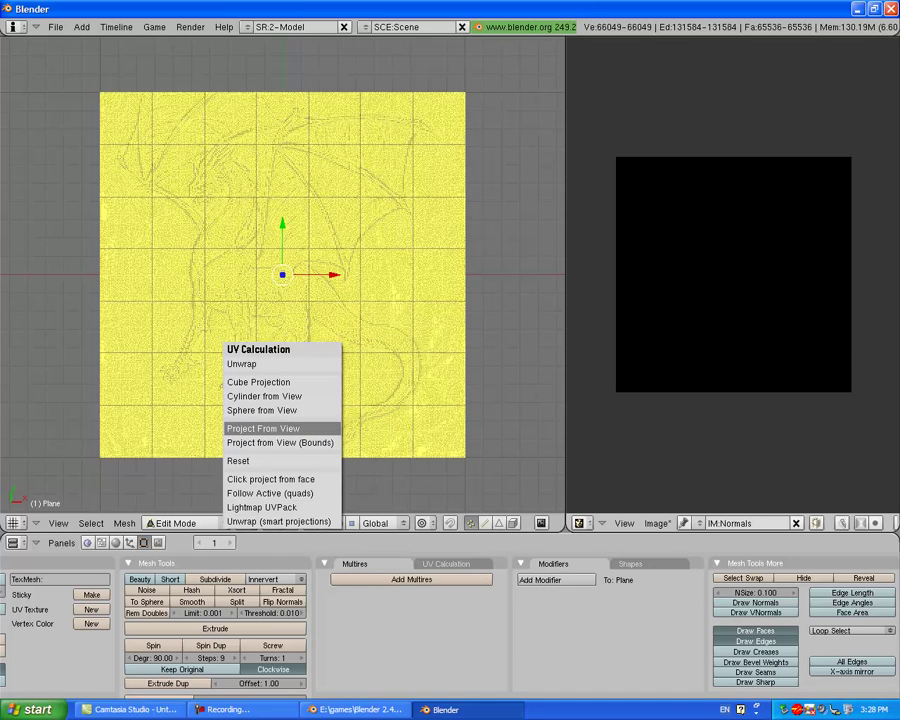
pyautogui.click(263, 428)
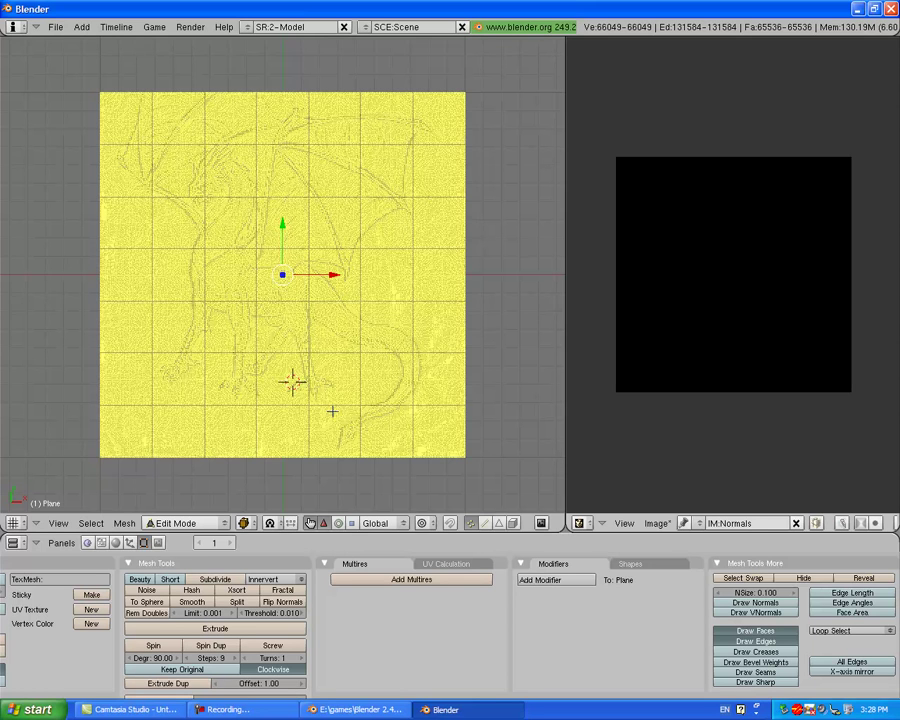
pyautogui.press('u')
pyautogui.click(349, 351)
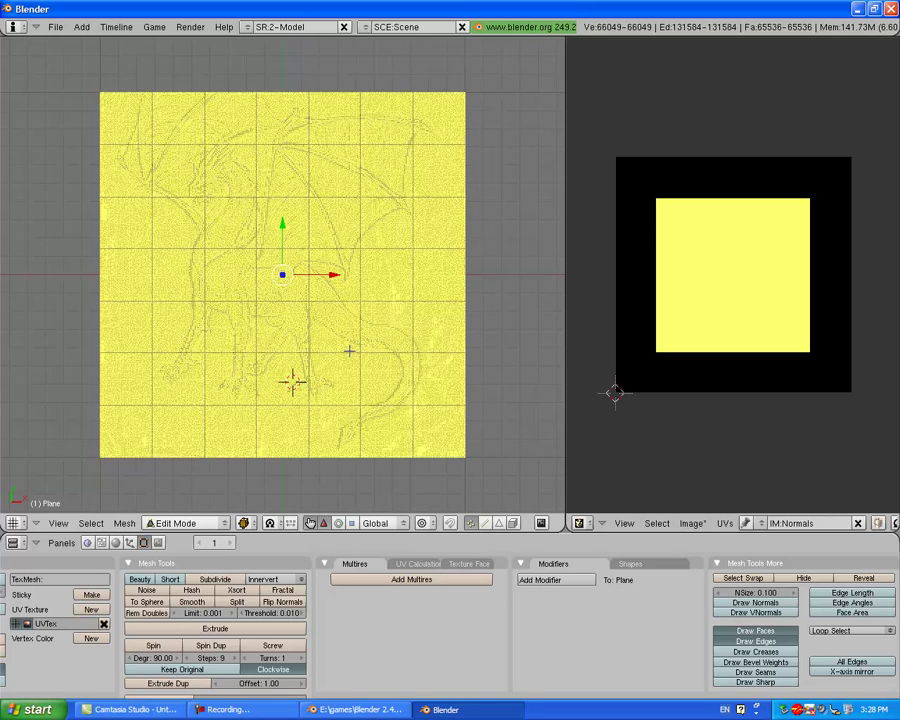
# - Configure a Normals bake: Selected to Active, Object space, distance 1.58, bias 4.23
pyautogui.click(125, 524)
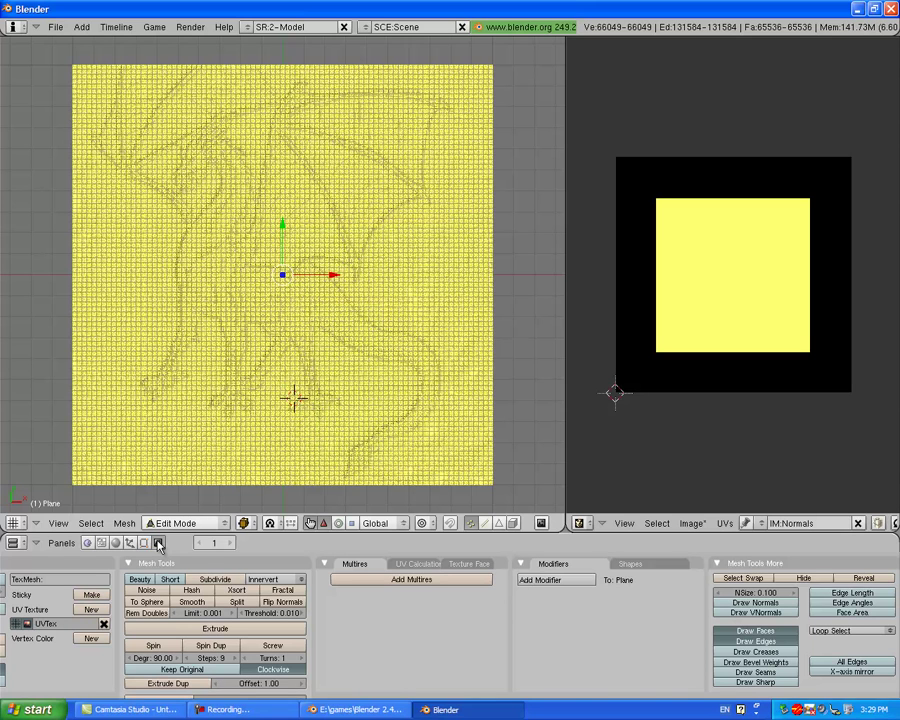
pyautogui.click(157, 543)
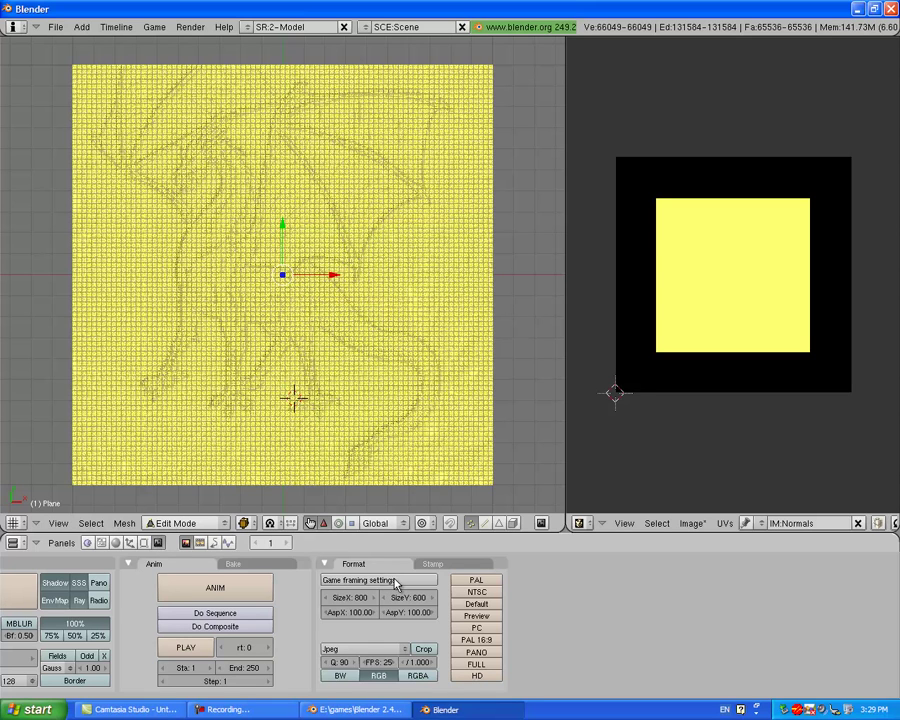
pyautogui.click(255, 564)
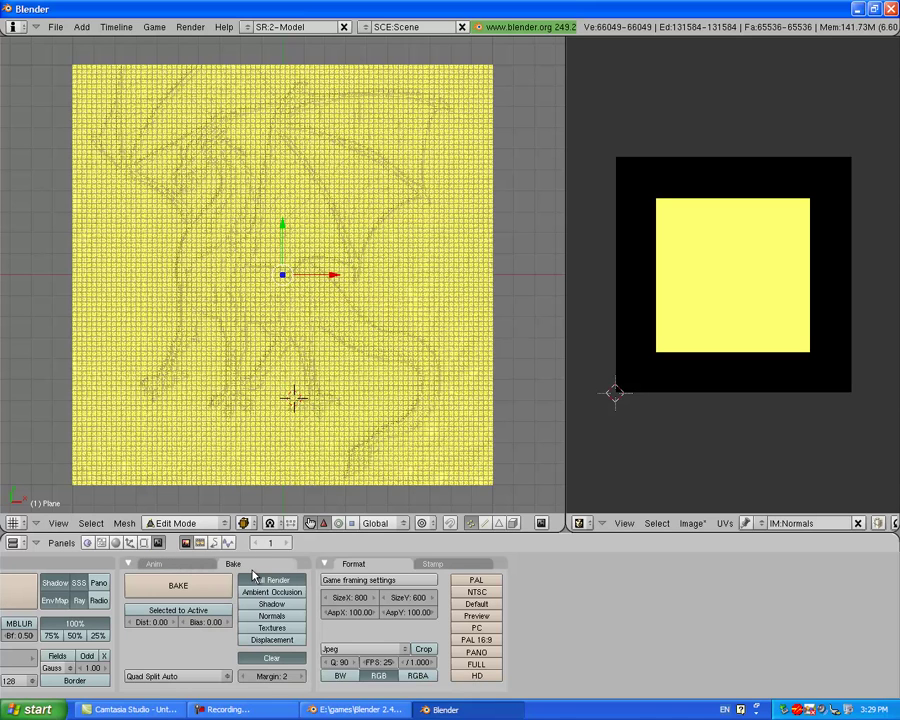
pyautogui.click(278, 617)
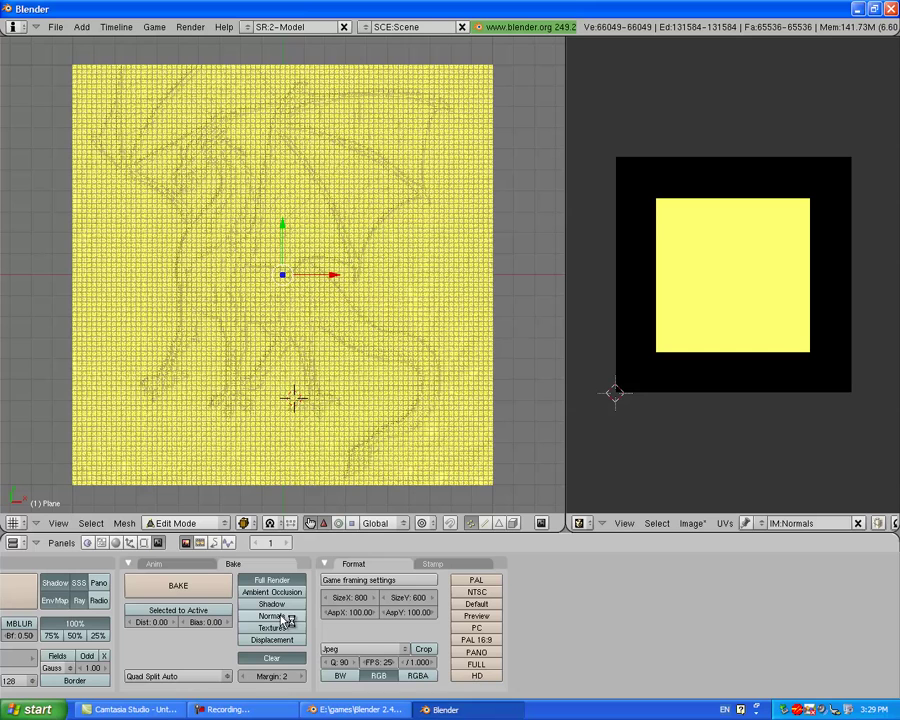
pyautogui.click(212, 611)
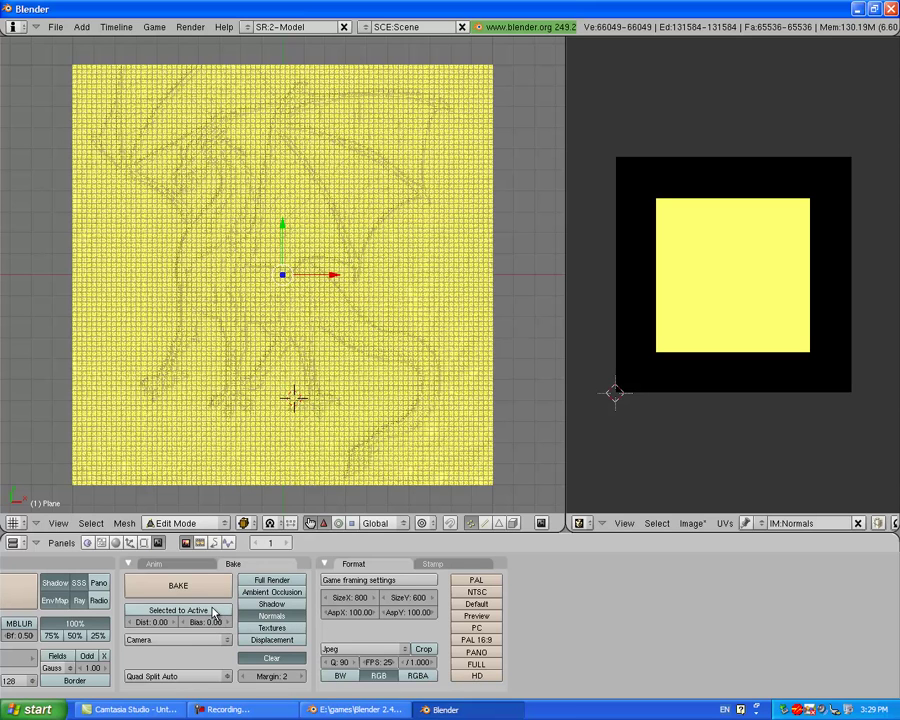
pyautogui.click(166, 640)
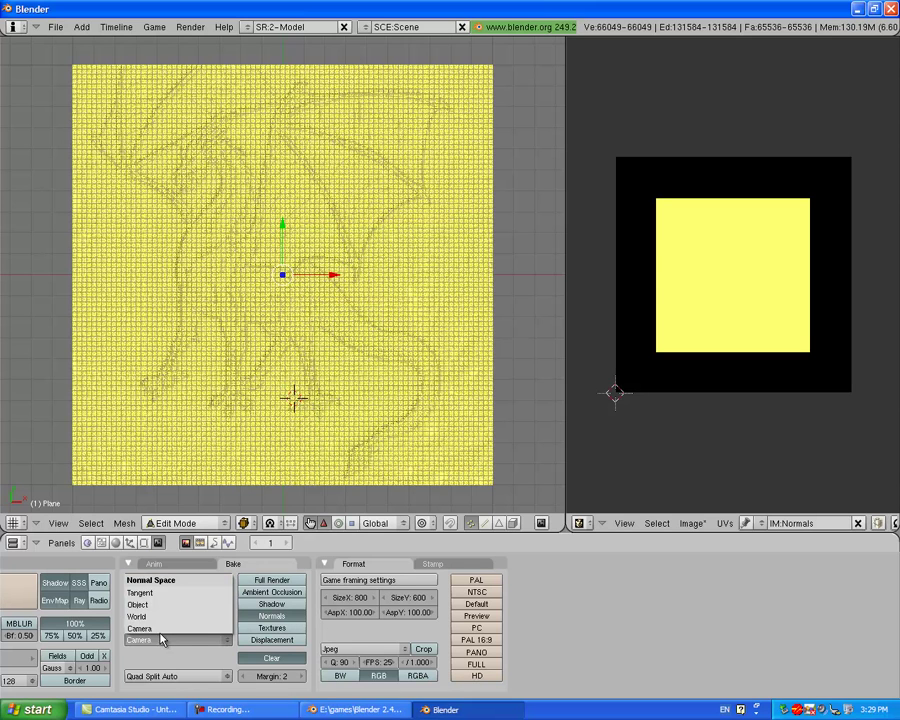
pyautogui.click(140, 605)
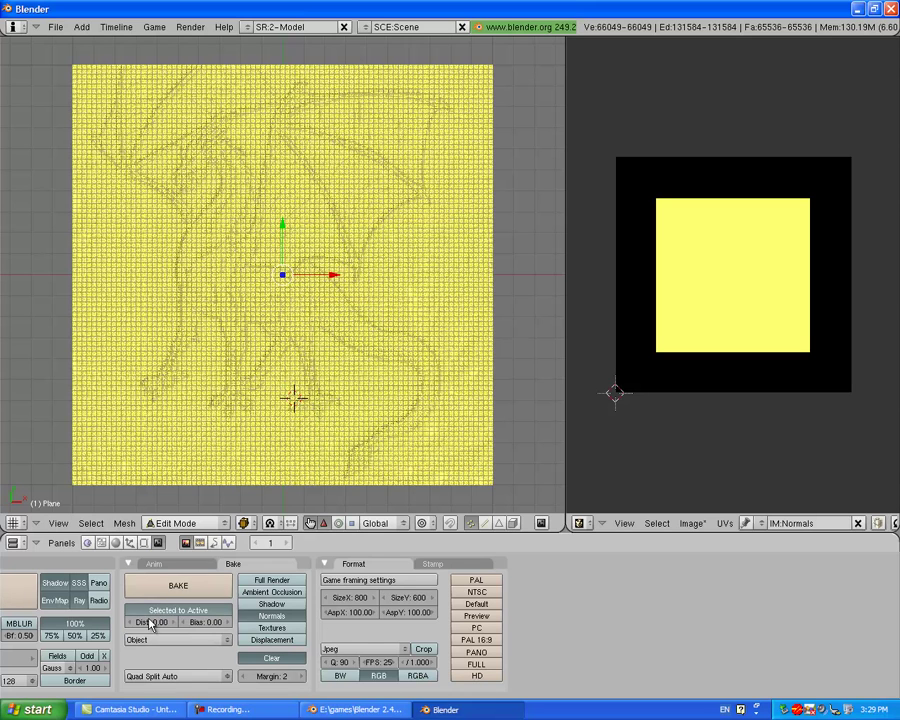
pyautogui.moveTo(150, 628); pyautogui.dragTo(183, 630)
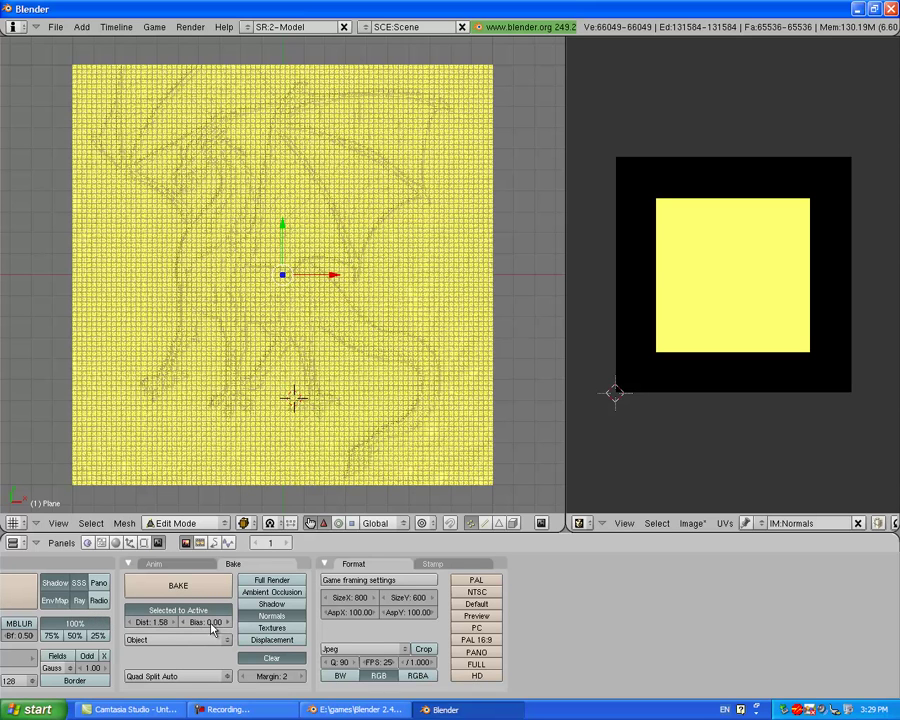
pyautogui.moveTo(239, 628); pyautogui.dragTo(251, 632)
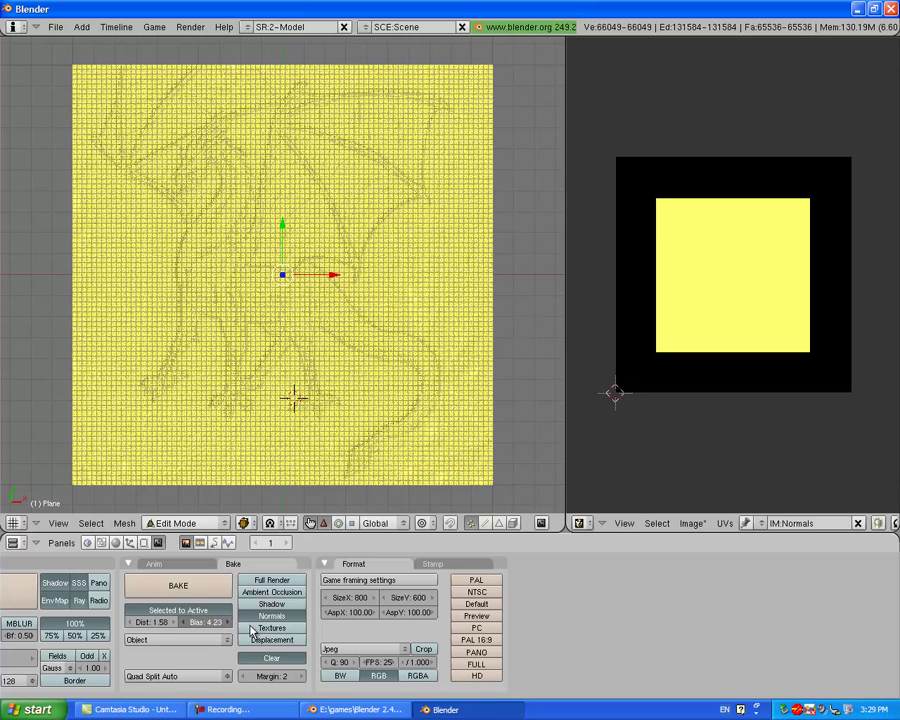
# - Run the bake to fill the Normals image, then switch from Edit Mode to Object Mode
pyautogui.click(205, 594)
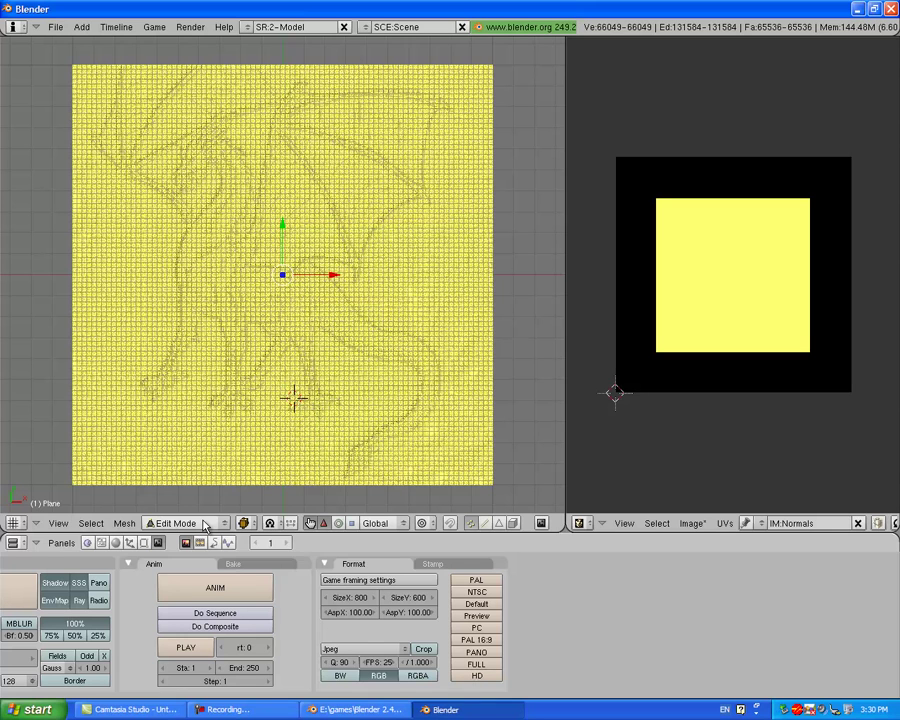
pyautogui.click(203, 523)
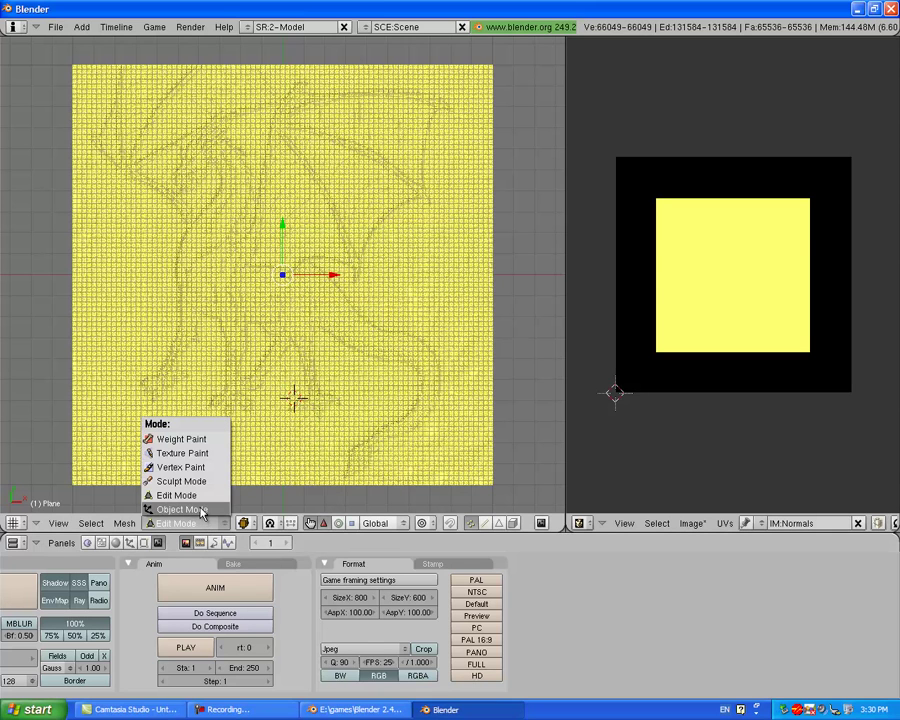
pyautogui.click(201, 511)
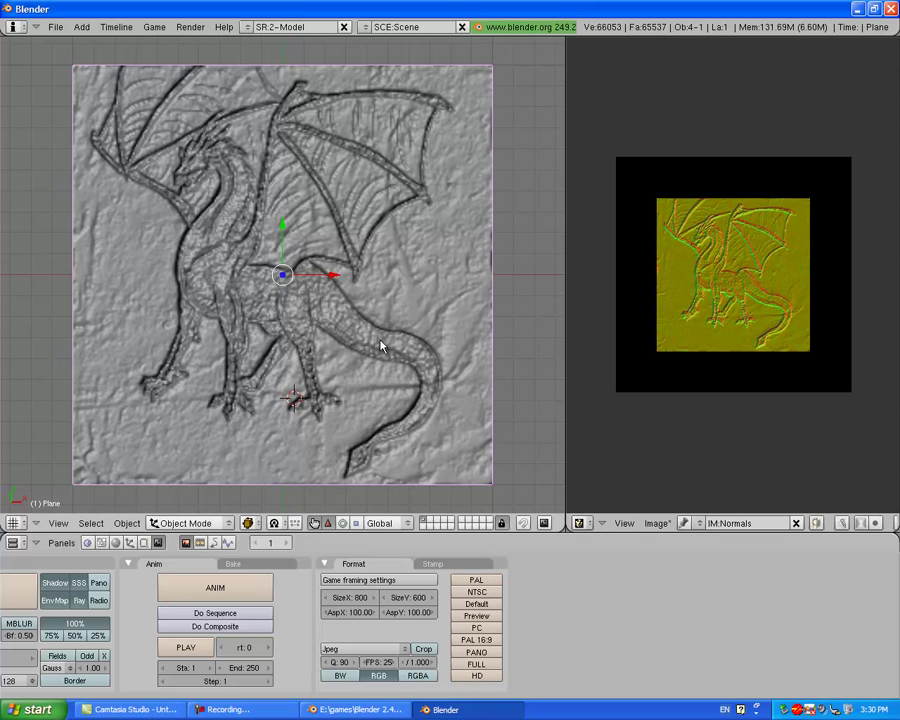
# - Move the high-detail dragon plane off the visible layer
pyautogui.scroll(-1, 352, 328)
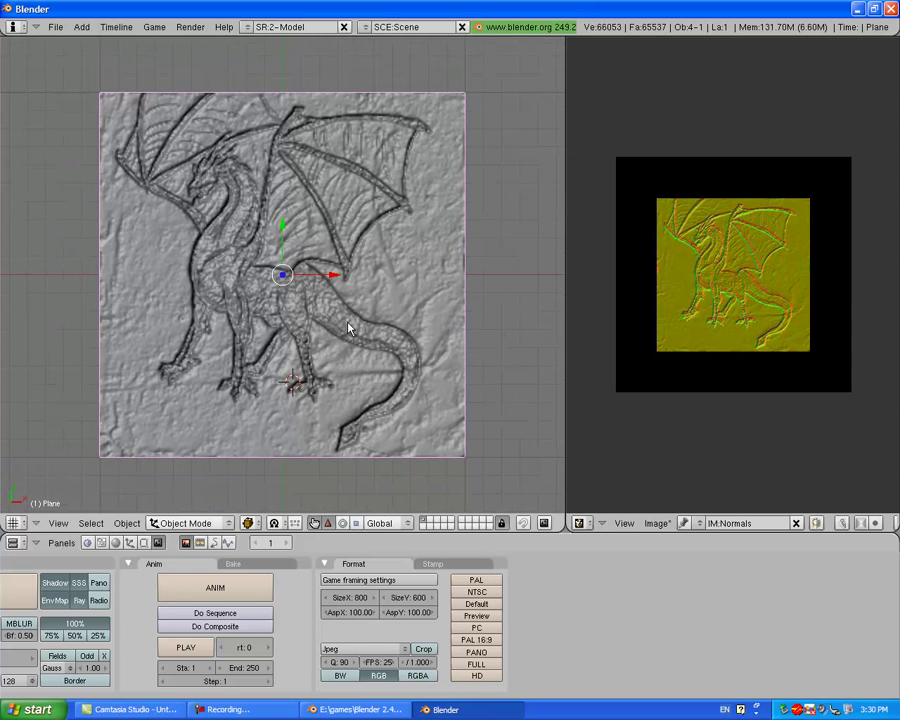
pyautogui.scroll(-1, 345, 328)
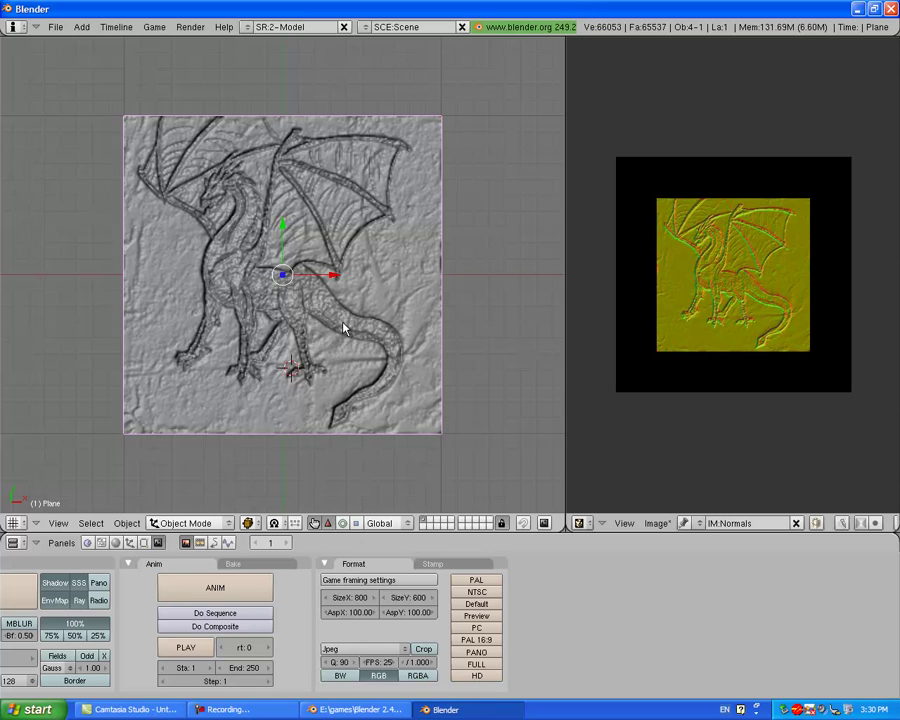
pyautogui.press('m')
pyautogui.press('x')
pyautogui.click(271, 319)
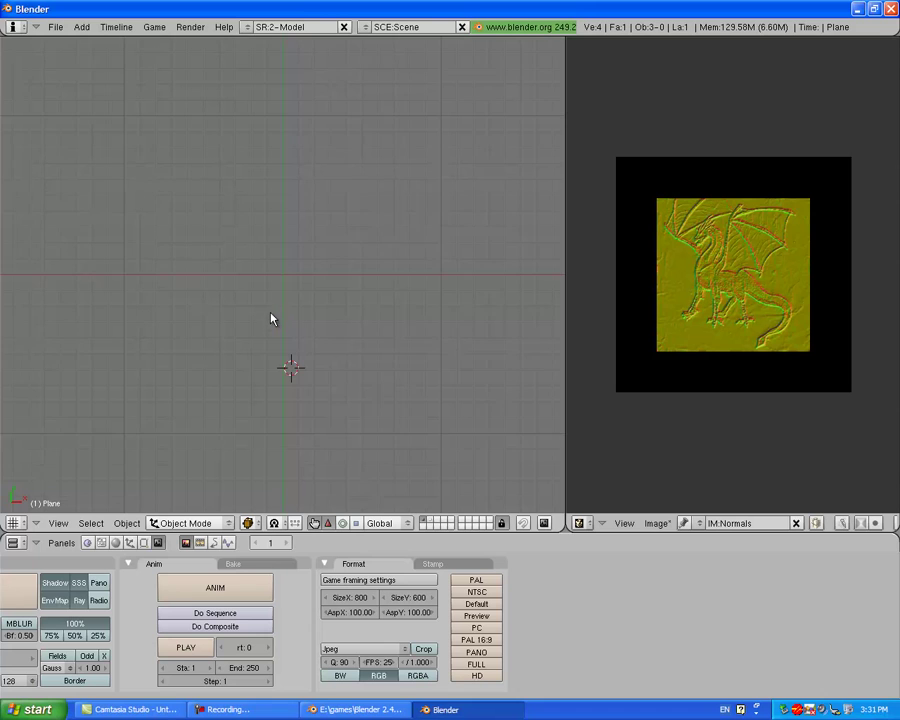
# - Select the low-poly Plane.001 and clear its location back to the world origin
pyautogui.scroll(-5, 270, 318)
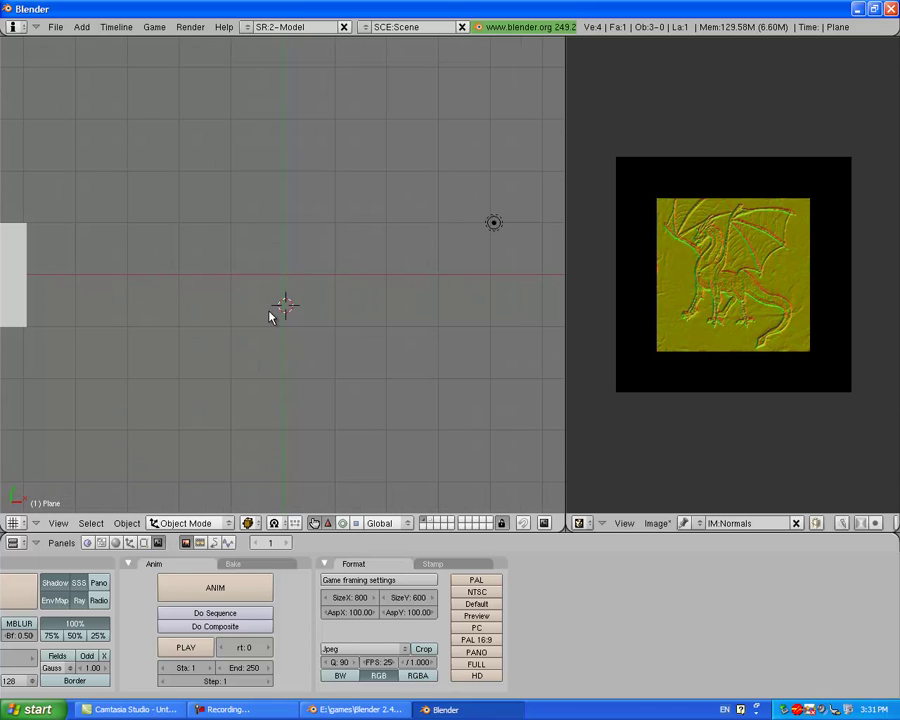
pyautogui.scroll(-2, 198, 262)
pyautogui.rightClick(85, 264)
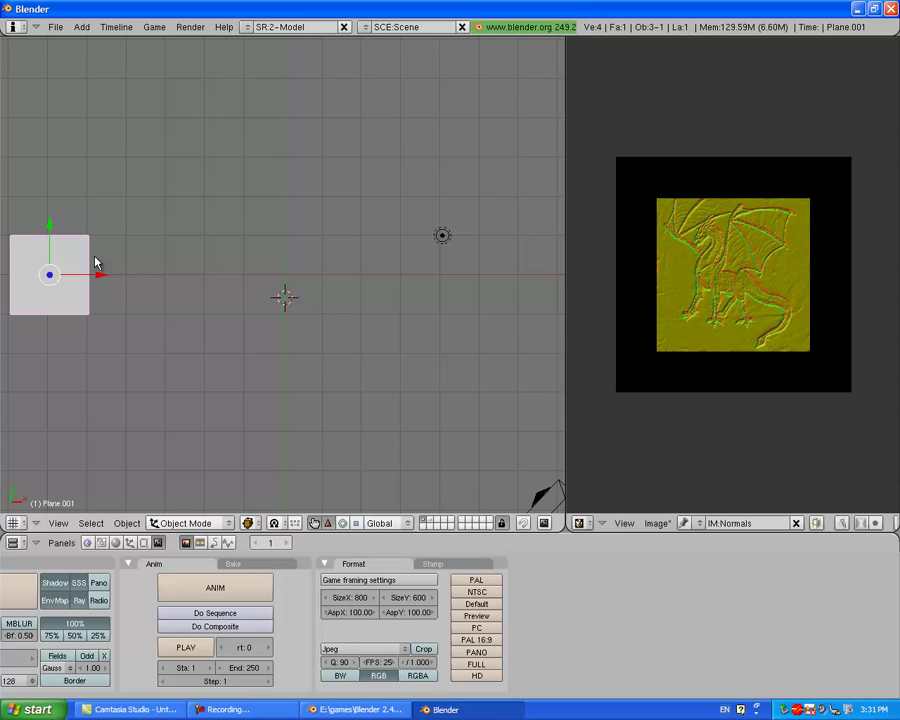
pyautogui.hotkey('alt', 'g')
pyautogui.click(97, 260)
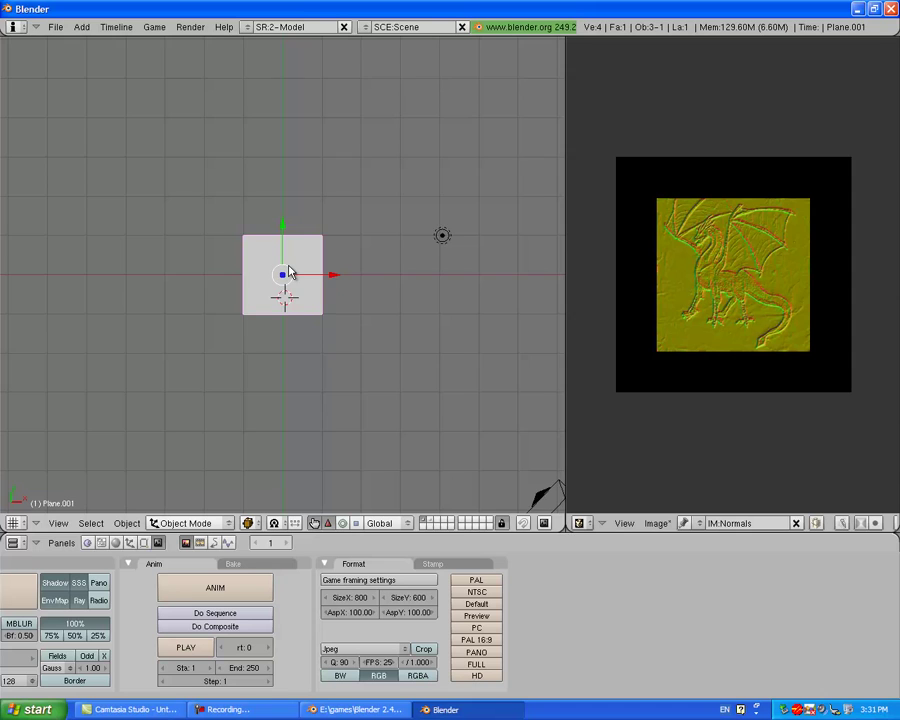
pyautogui.scroll(1, 288, 273)
pyautogui.scroll(4, 288, 273)
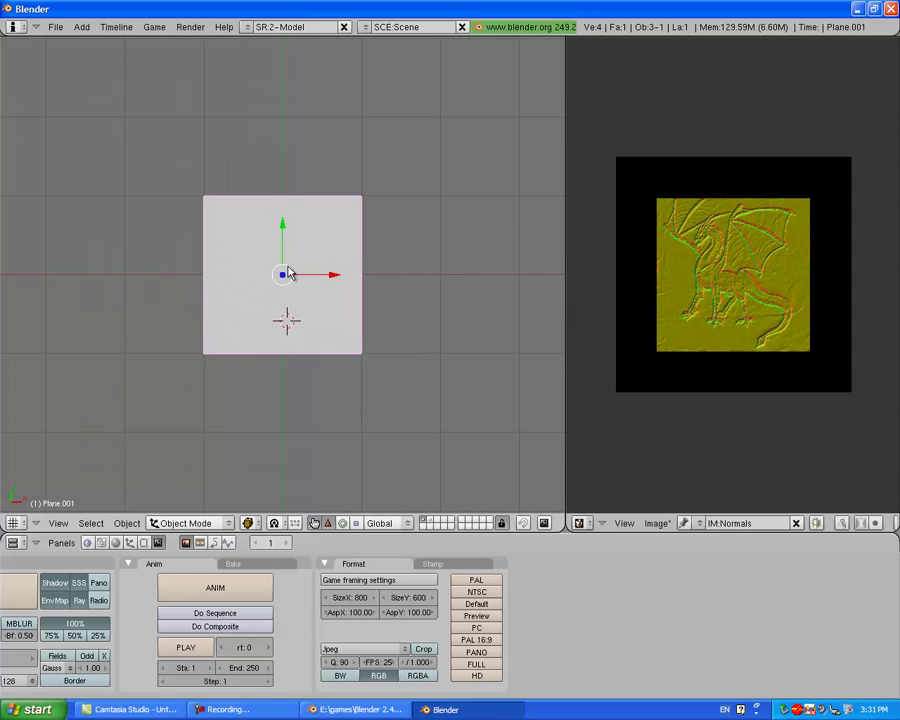
pyautogui.click(192, 527)
# - In edit mode, project Plane.001's UVs from view and scale them to cover the entire dragon Normals image
pyautogui.click(188, 504)
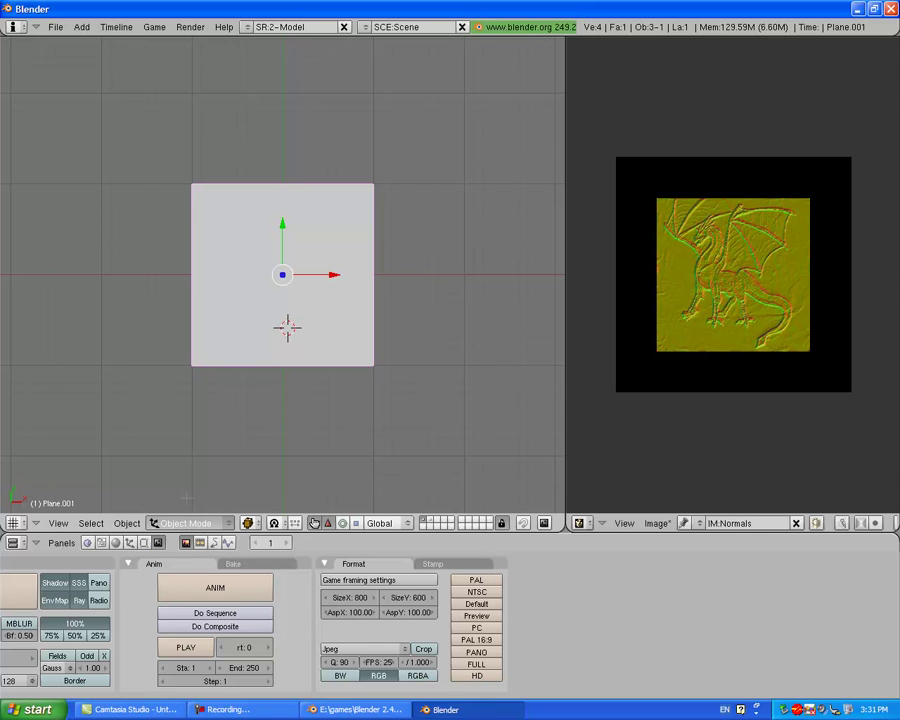
pyautogui.press('Tab')
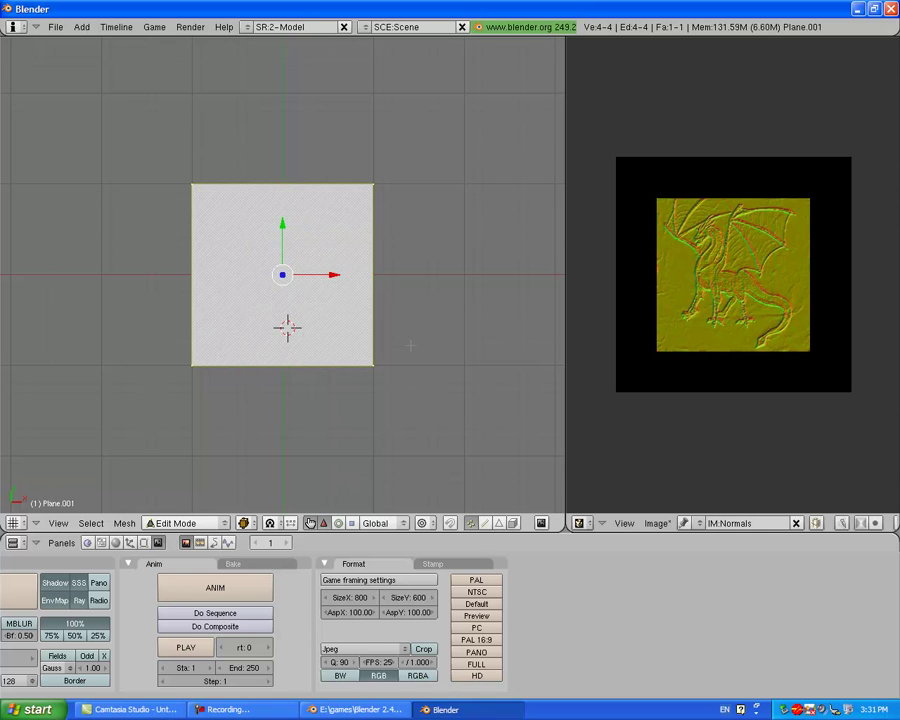
pyautogui.press('a')
pyautogui.press('a')
pyautogui.press('u')
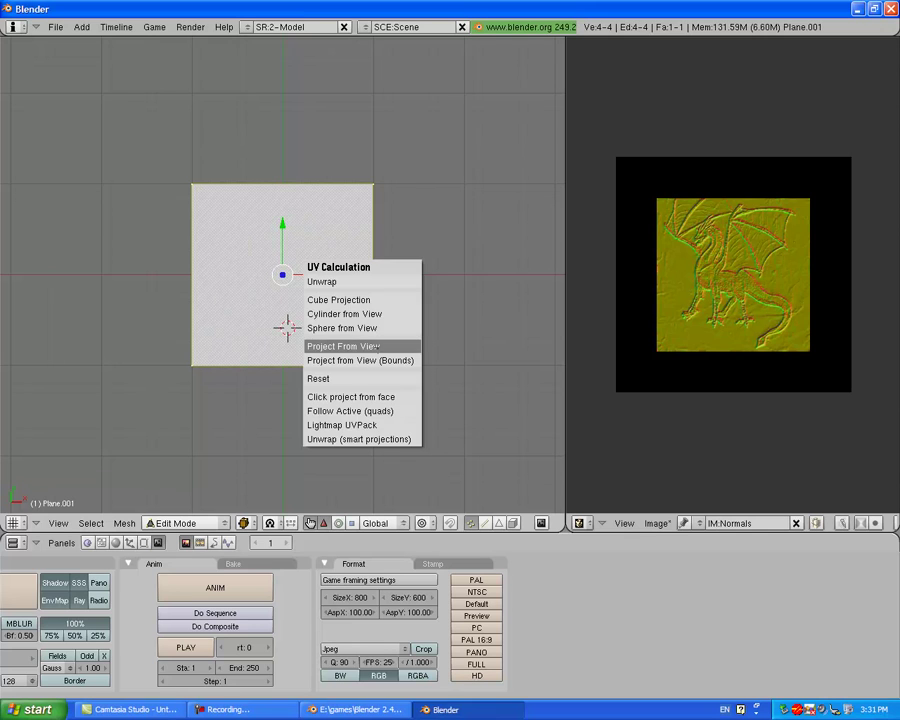
pyautogui.click(377, 346)
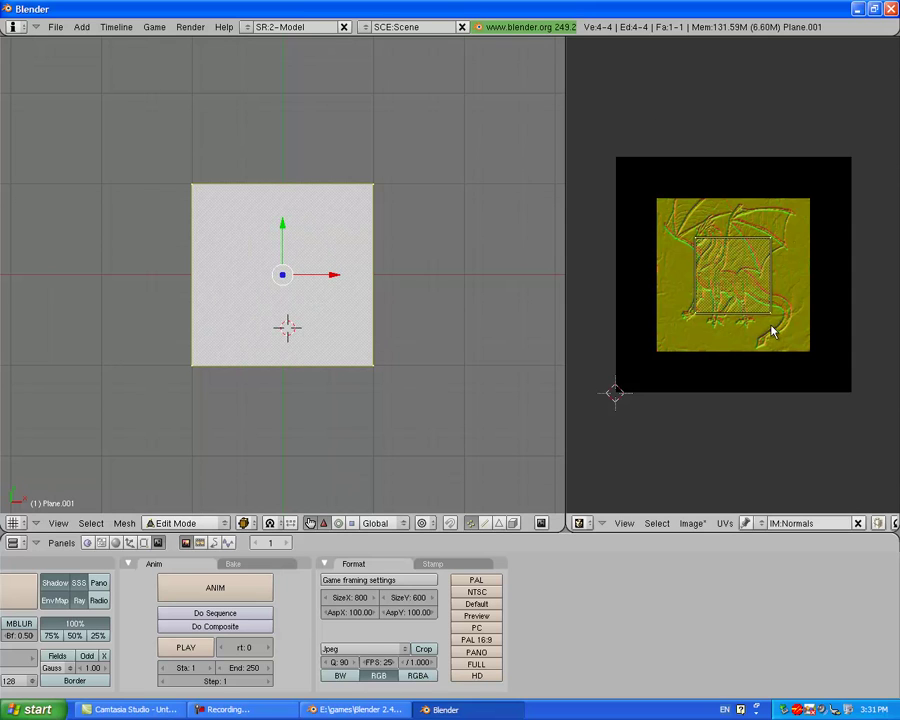
pyautogui.press('s')
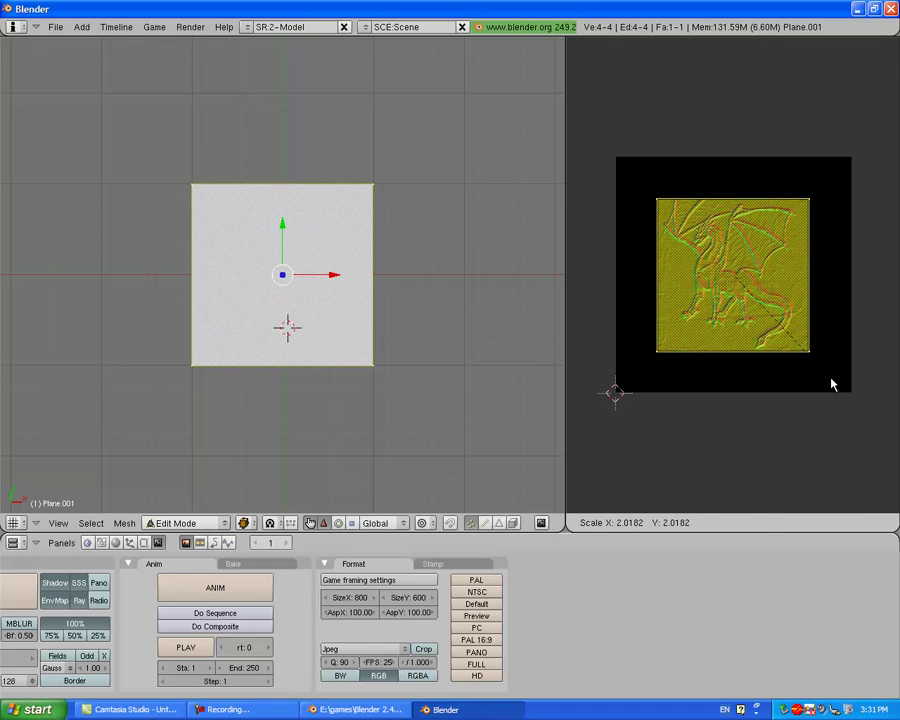
pyautogui.click(830, 383)
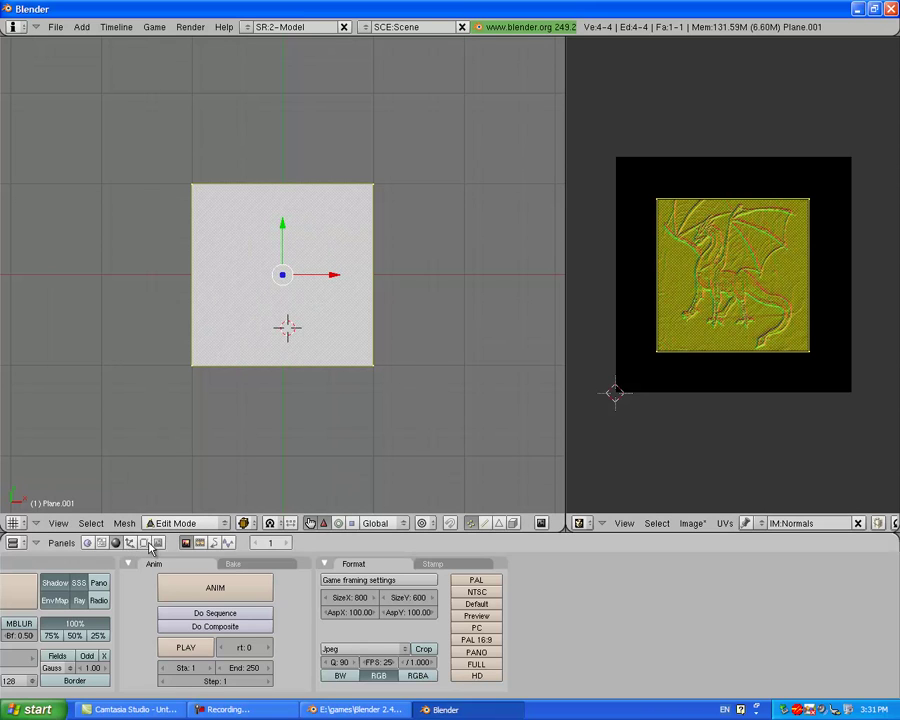
pyautogui.press('F5')
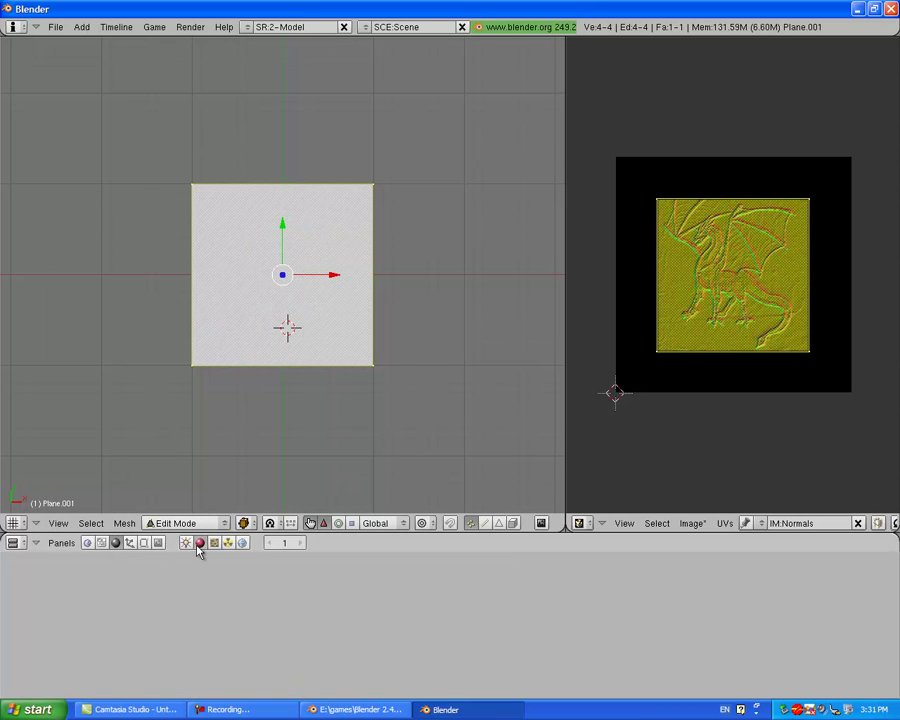
pyautogui.click(199, 542)
# - Add a new material with an Image texture named 'Normals' to the plane
pyautogui.press('Home')
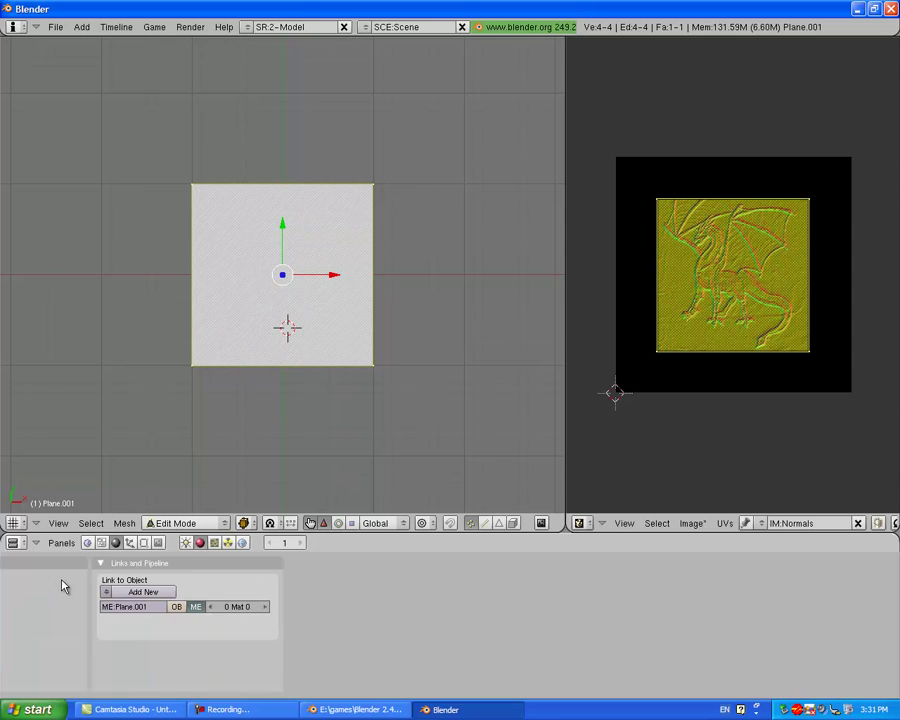
pyautogui.click(156, 594)
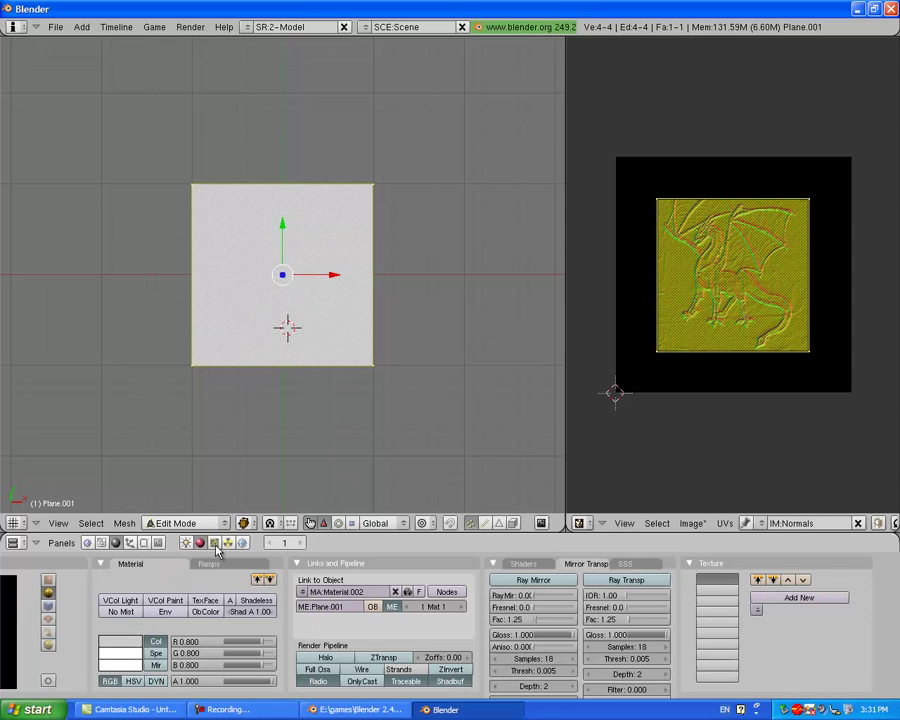
pyautogui.click(214, 543)
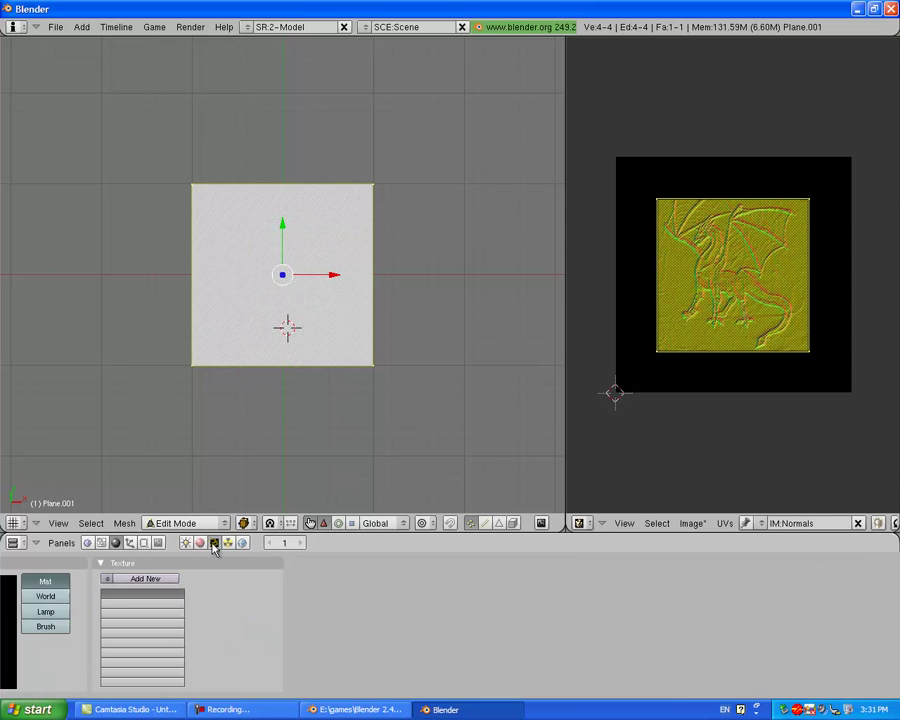
pyautogui.click(166, 579)
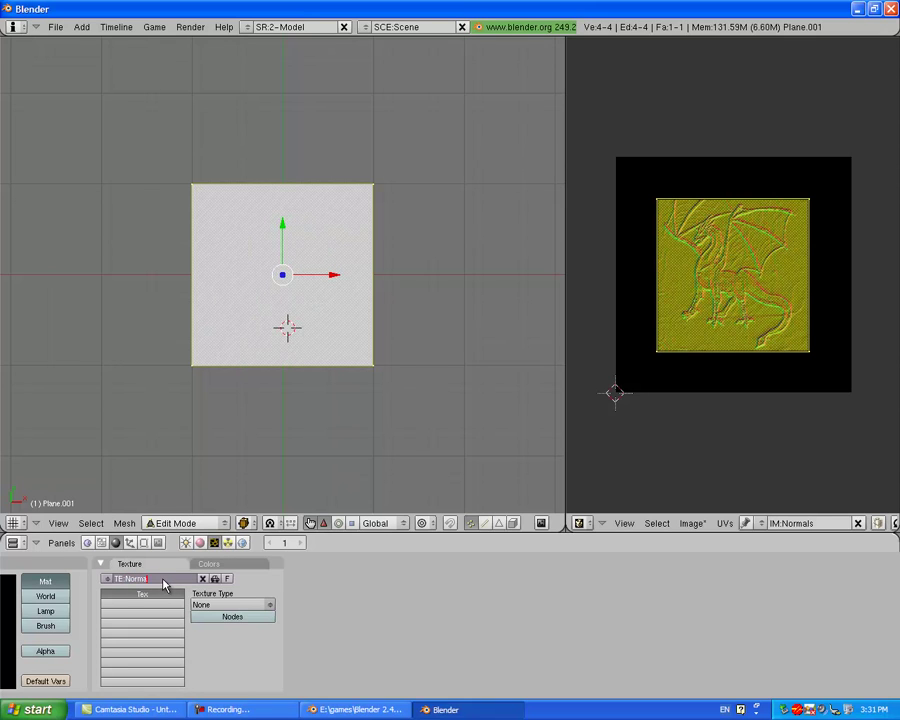
pyautogui.click(165, 579)
pyautogui.write('Normals')
pyautogui.press('Return')
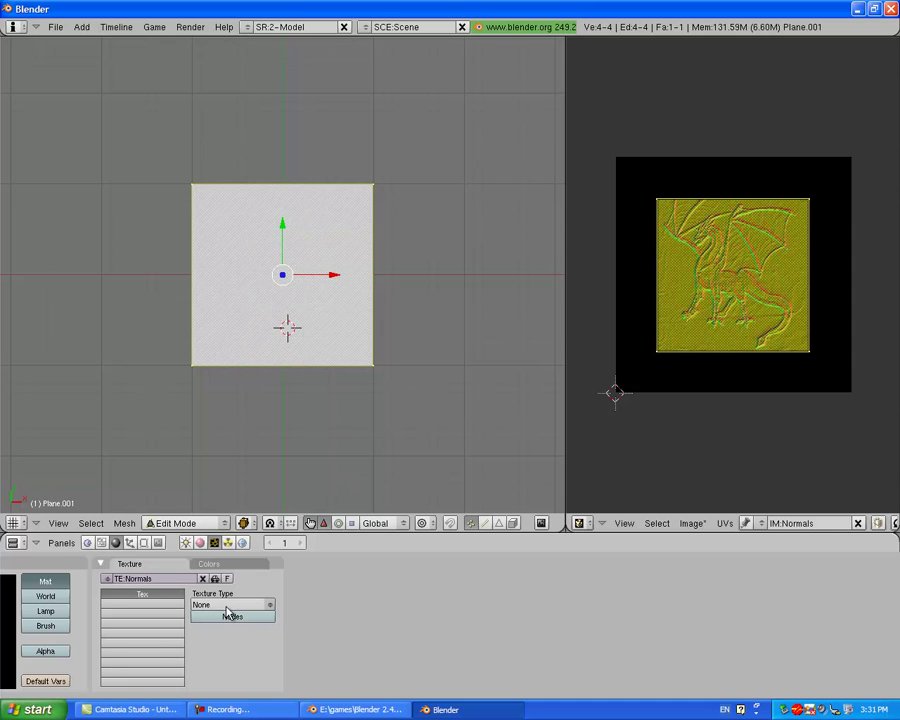
pyautogui.click(229, 606)
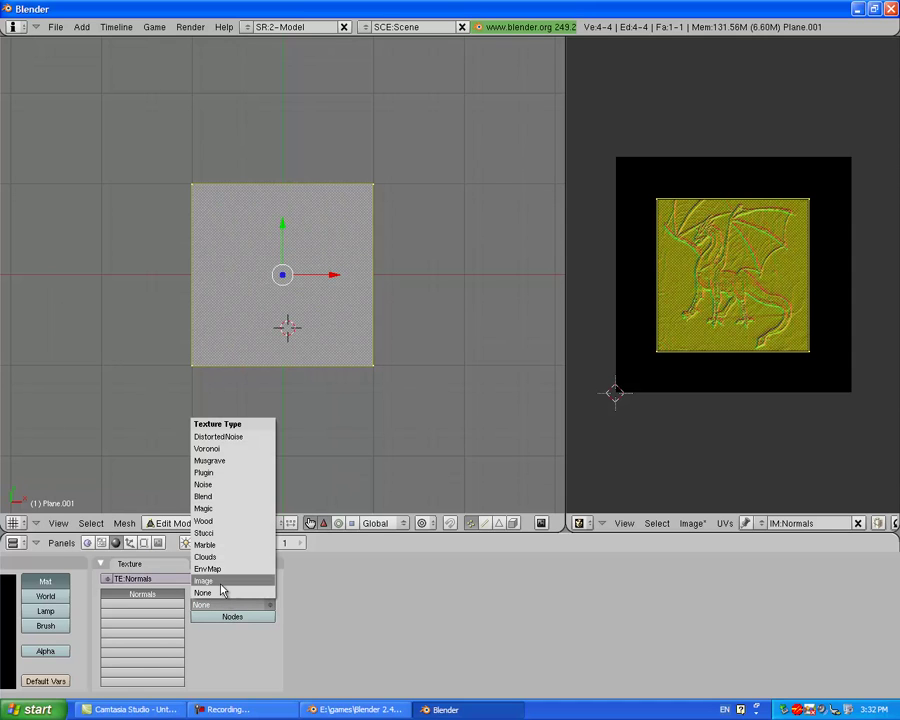
pyautogui.click(224, 582)
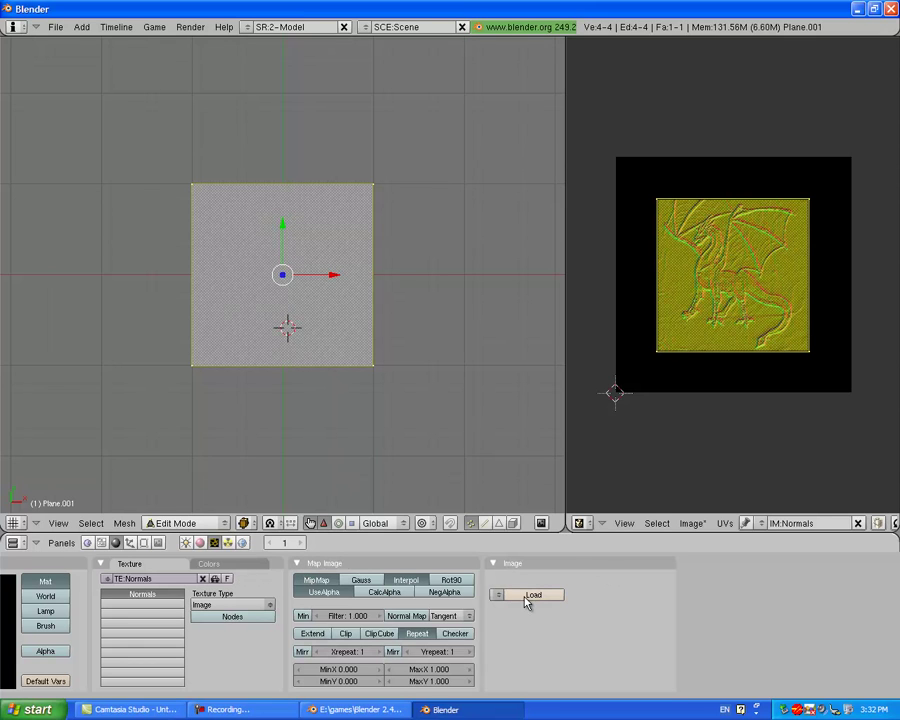
# - Assign the baked Normals image to the texture and enable UseAlpha and Normal Map
pyautogui.click(500, 594)
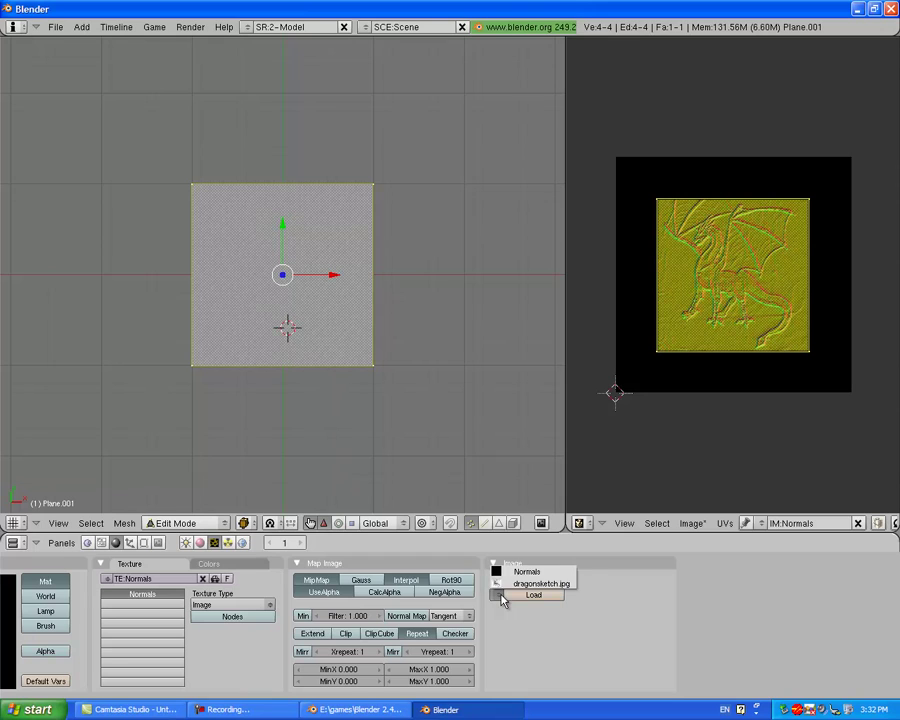
pyautogui.click(501, 595)
pyautogui.click(502, 596)
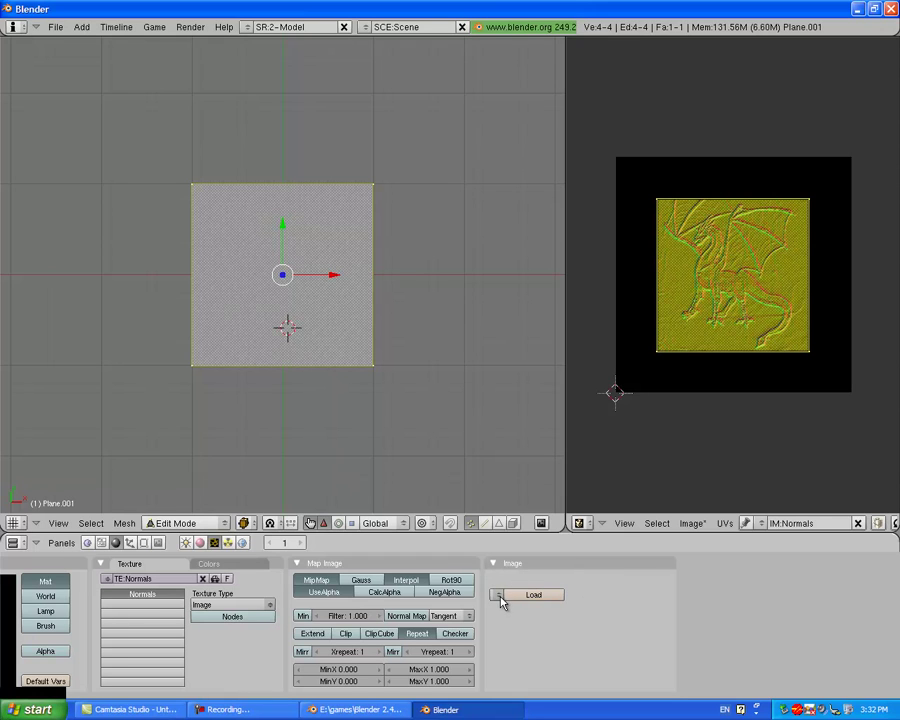
pyautogui.click(497, 594)
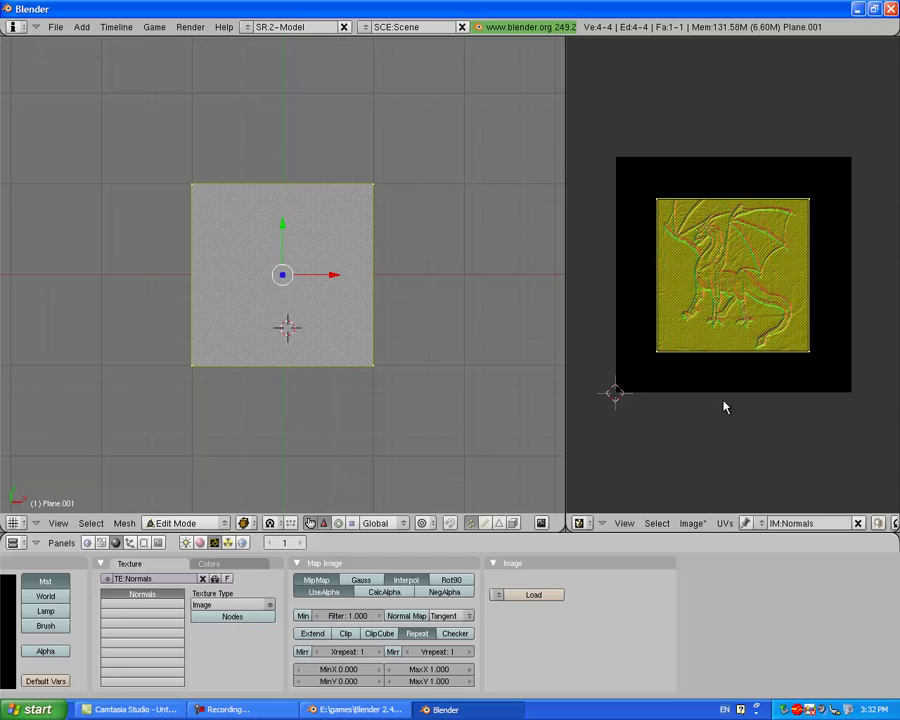
pyautogui.click(331, 596)
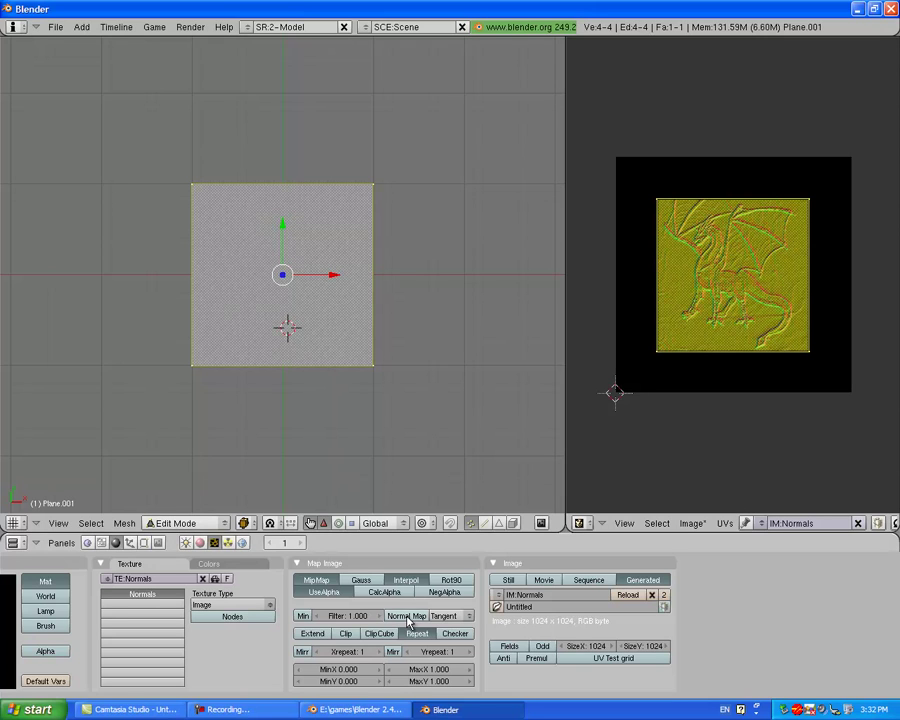
pyautogui.click(410, 616)
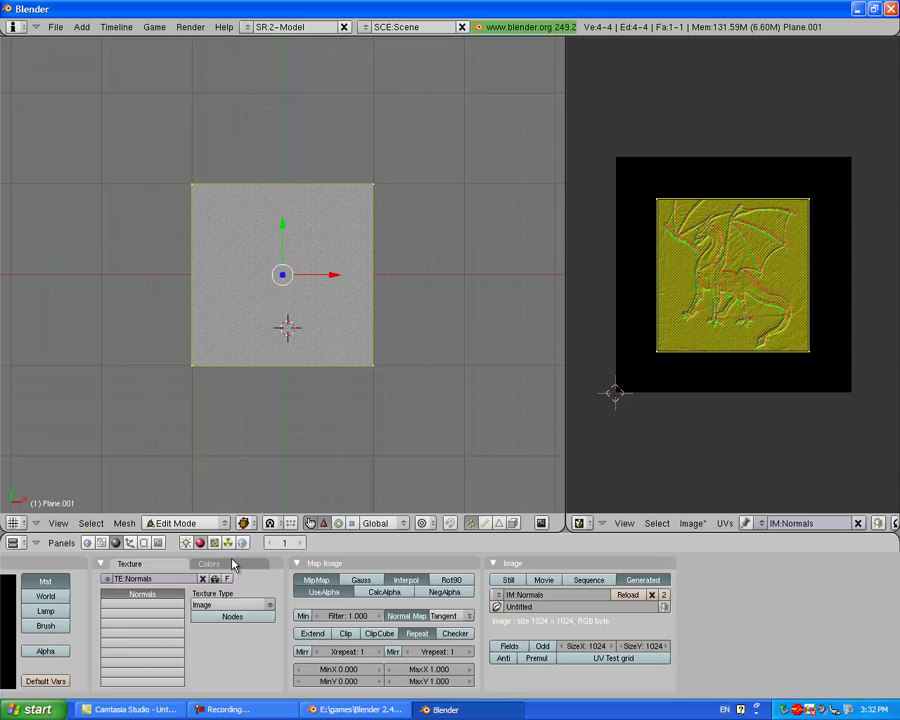
# - Set the Normals texture's Map Input to UV coordinates
pyautogui.press('F5')
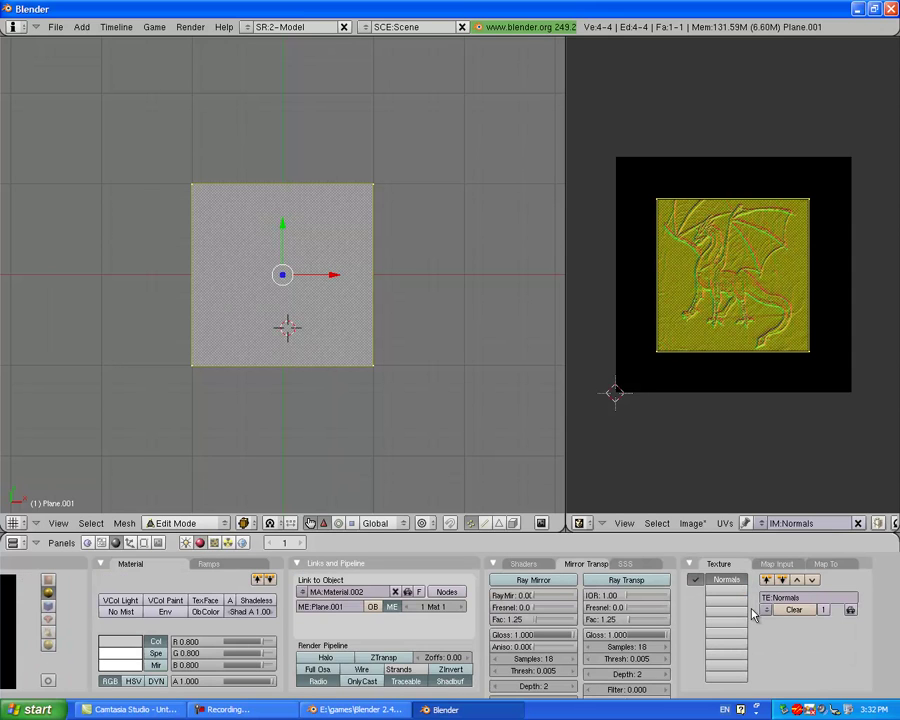
pyautogui.click(782, 566)
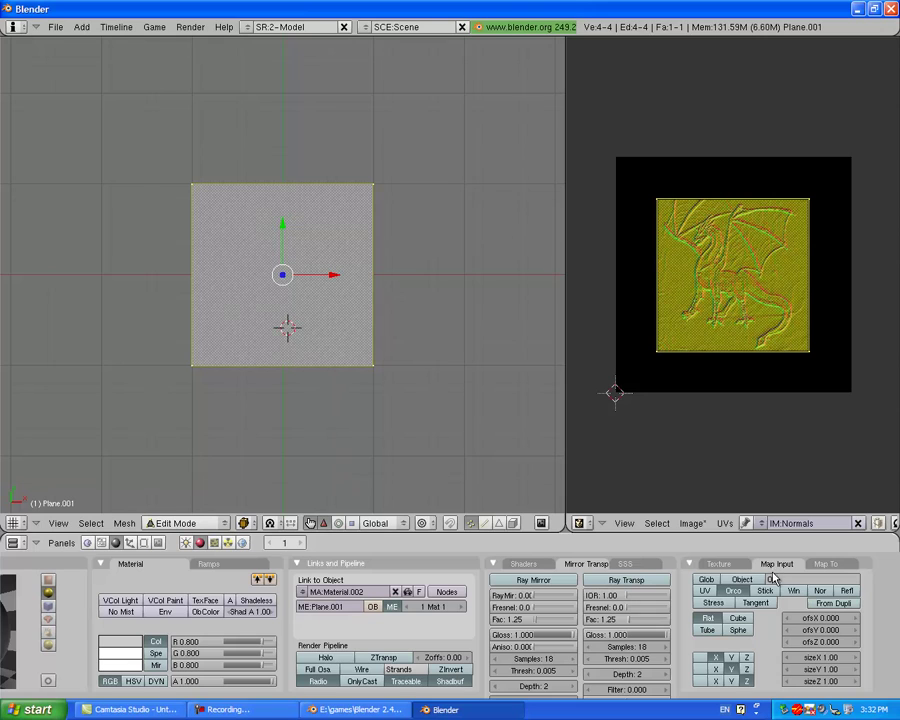
pyautogui.click(707, 591)
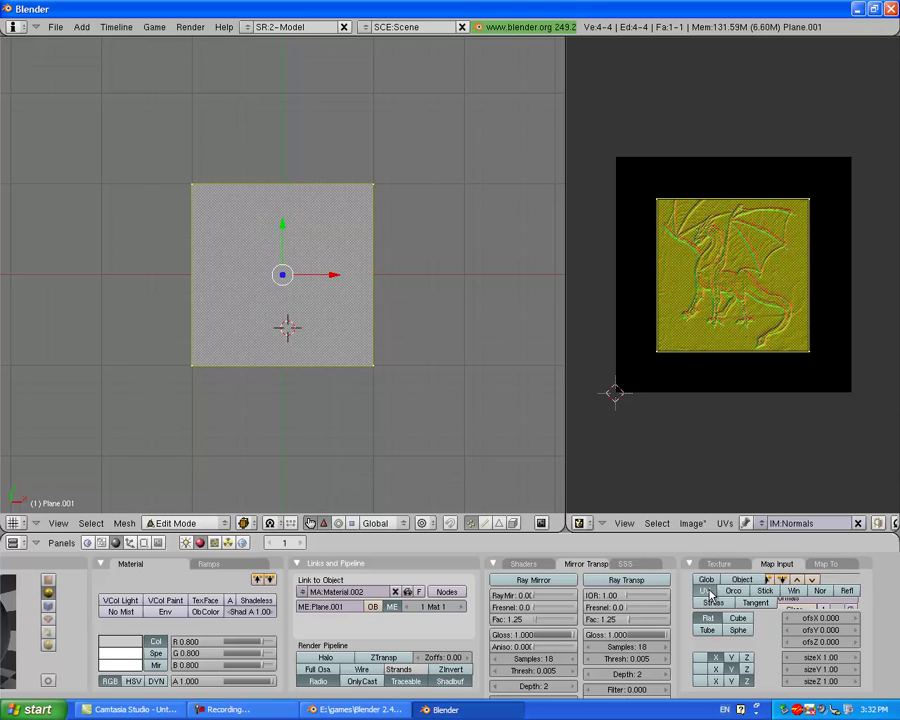
# - Adjust the Map To channels so the texture affects normals instead of displacement
pyautogui.click(830, 566)
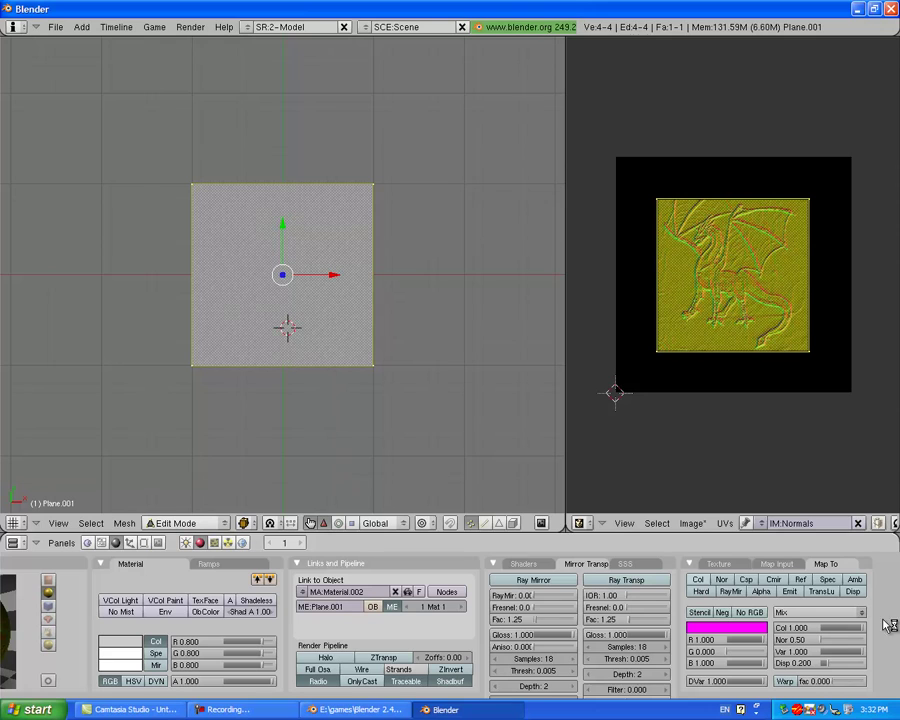
pyautogui.rightClick(727, 588)
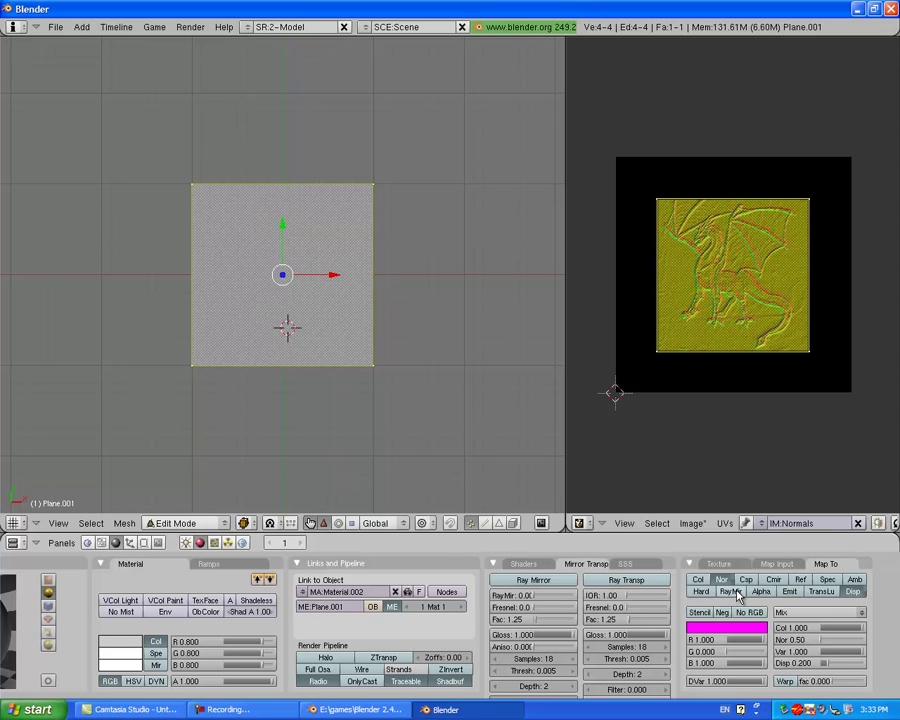
pyautogui.click(853, 592)
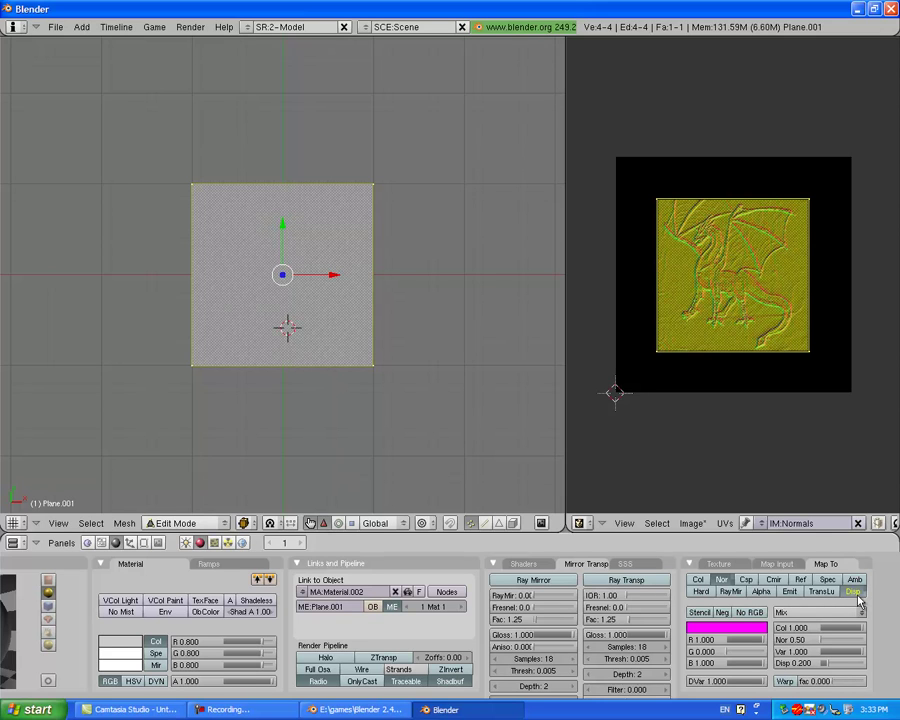
pyautogui.click(726, 592)
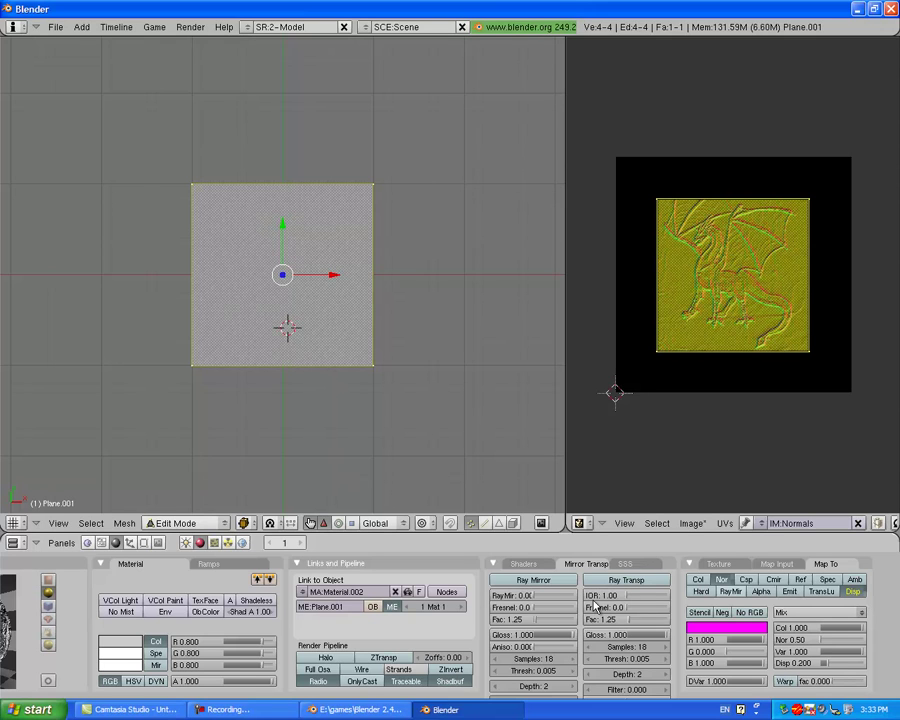
pyautogui.click(205, 612)
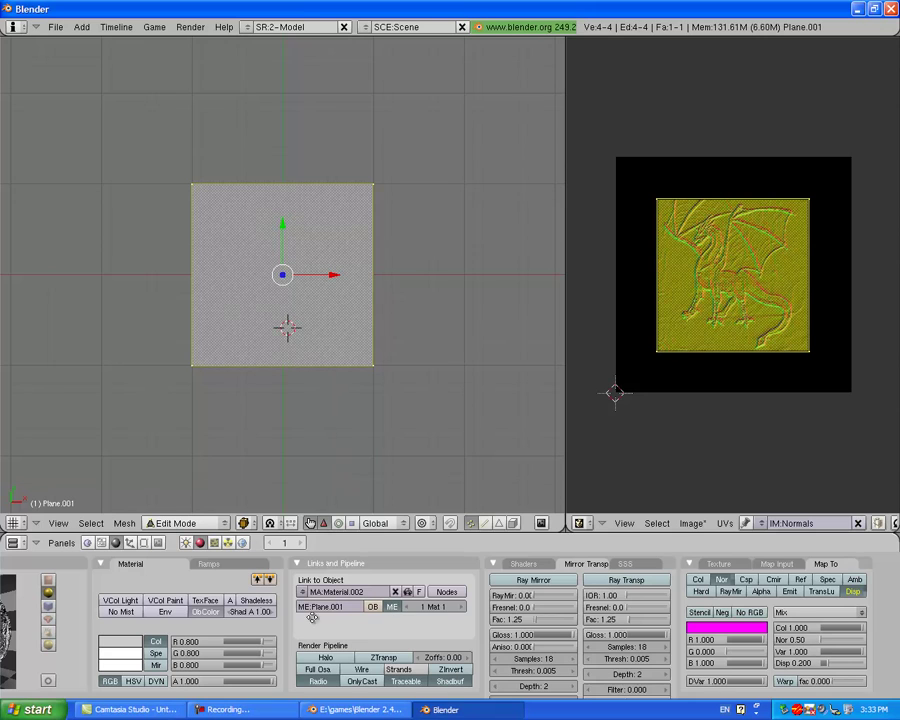
# - Turn Disp off and Nor on for the texture, and preview the material on a flat plane
pyautogui.click(210, 615)
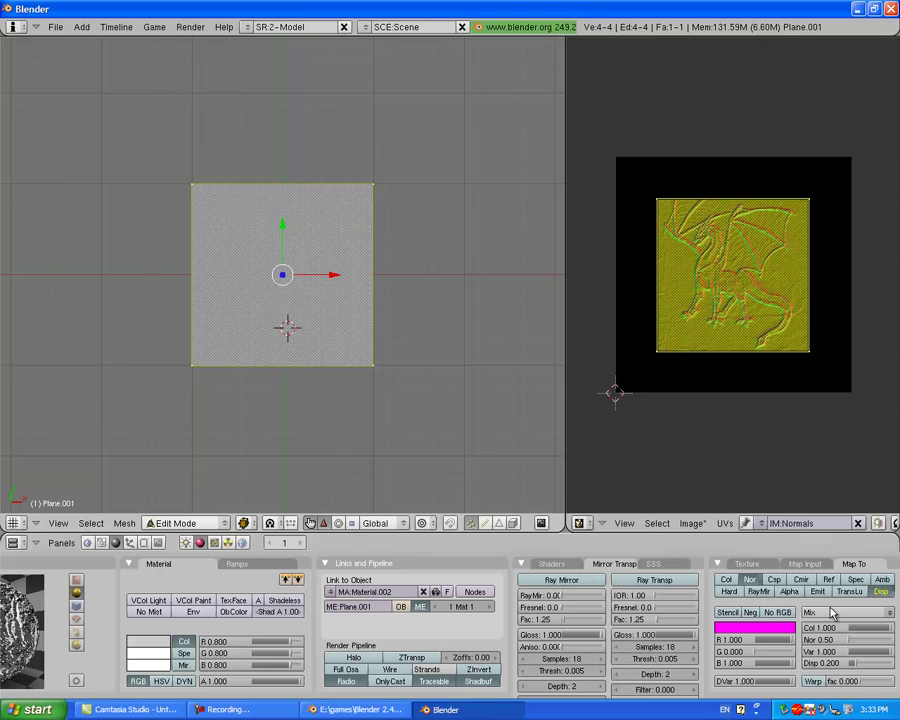
pyautogui.click(883, 594)
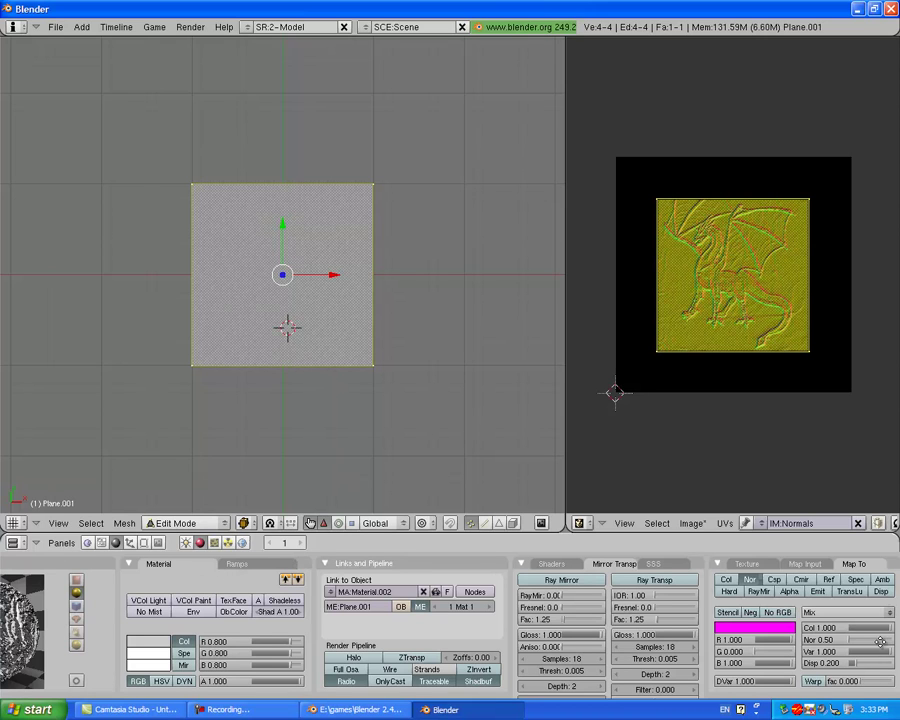
pyautogui.click(757, 580)
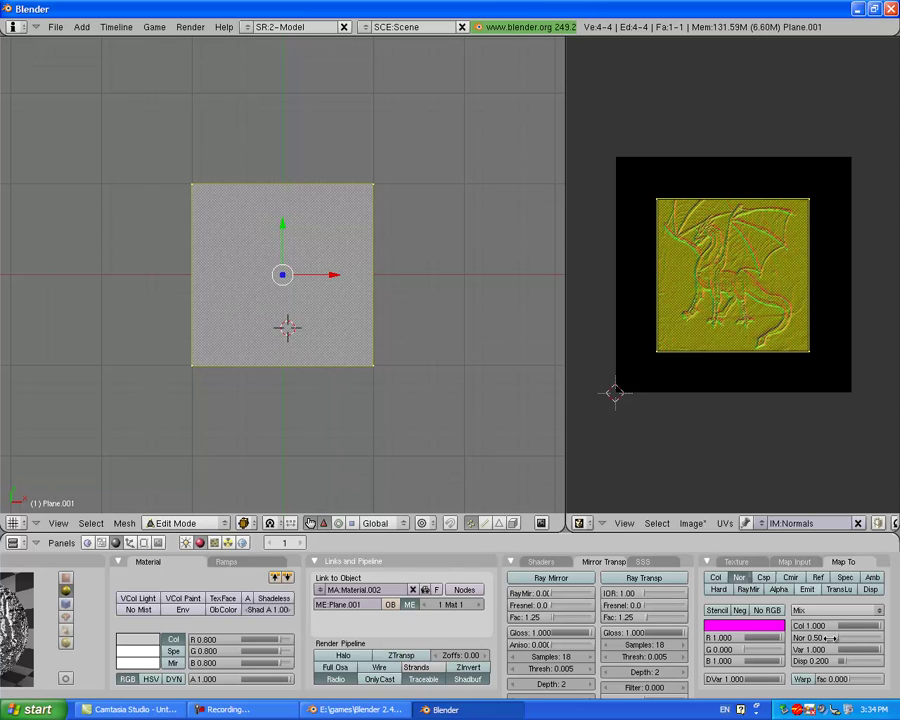
pyautogui.click(66, 578)
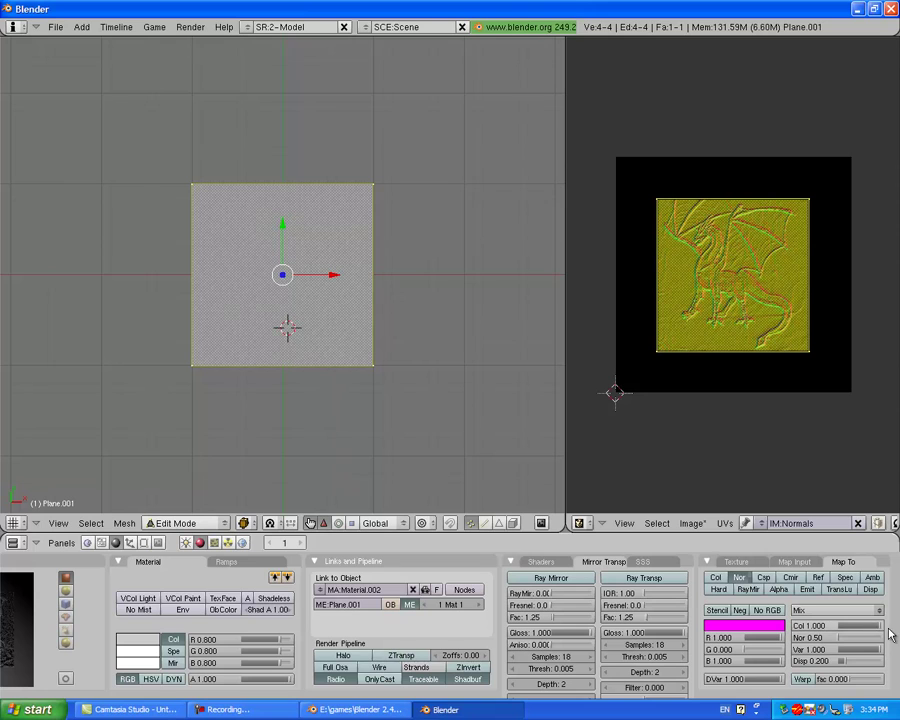
# - Drag the colour influence down to 0 and set the normal strength to 0.20
pyautogui.moveTo(878, 628); pyautogui.dragTo(798, 630)
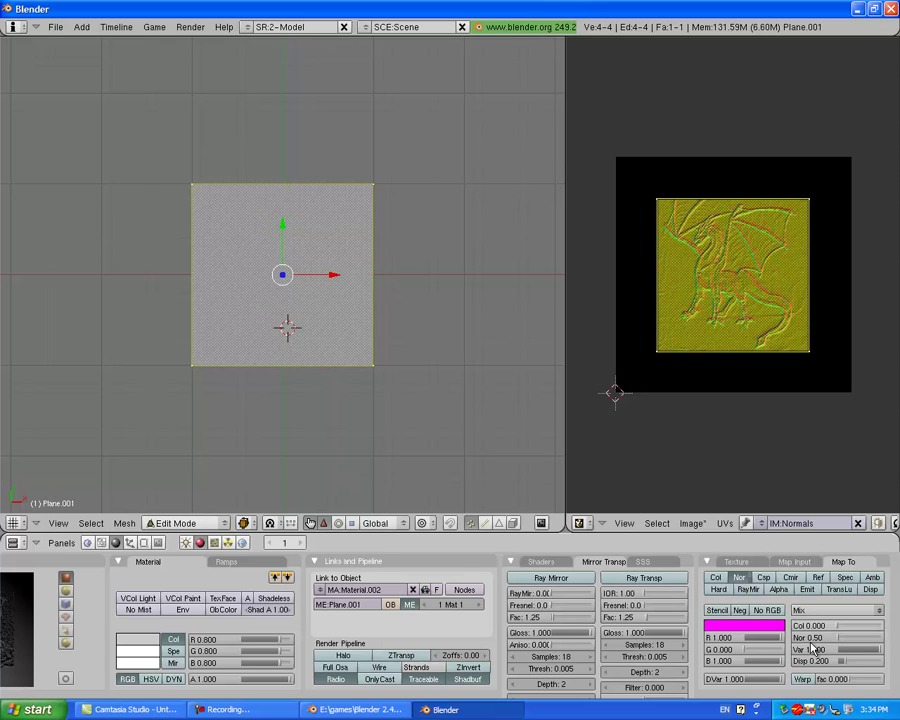
pyautogui.click(813, 641)
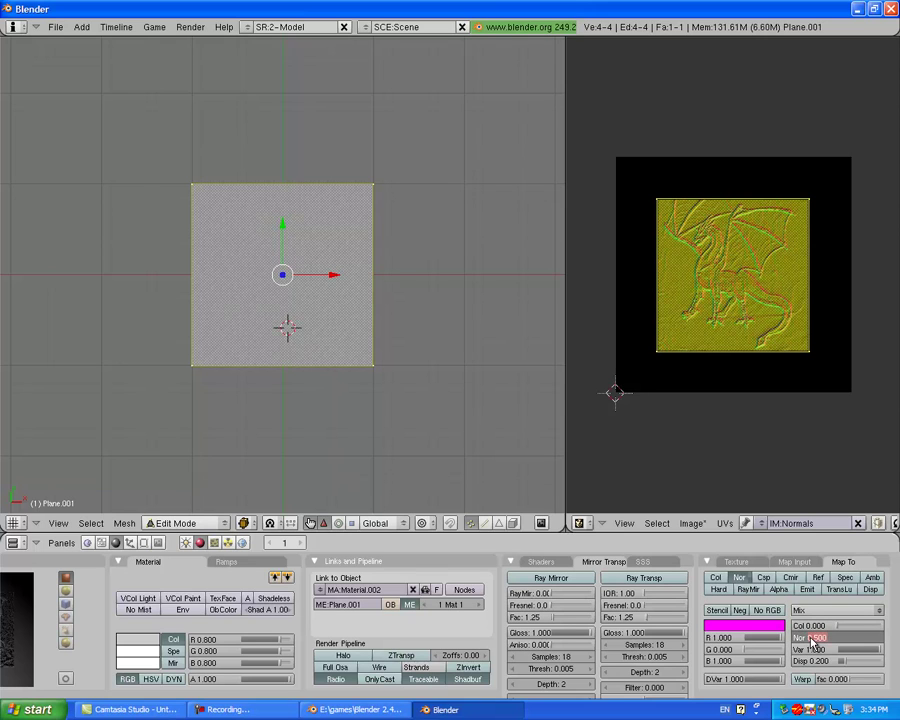
pyautogui.write('2')
pyautogui.press('Return')
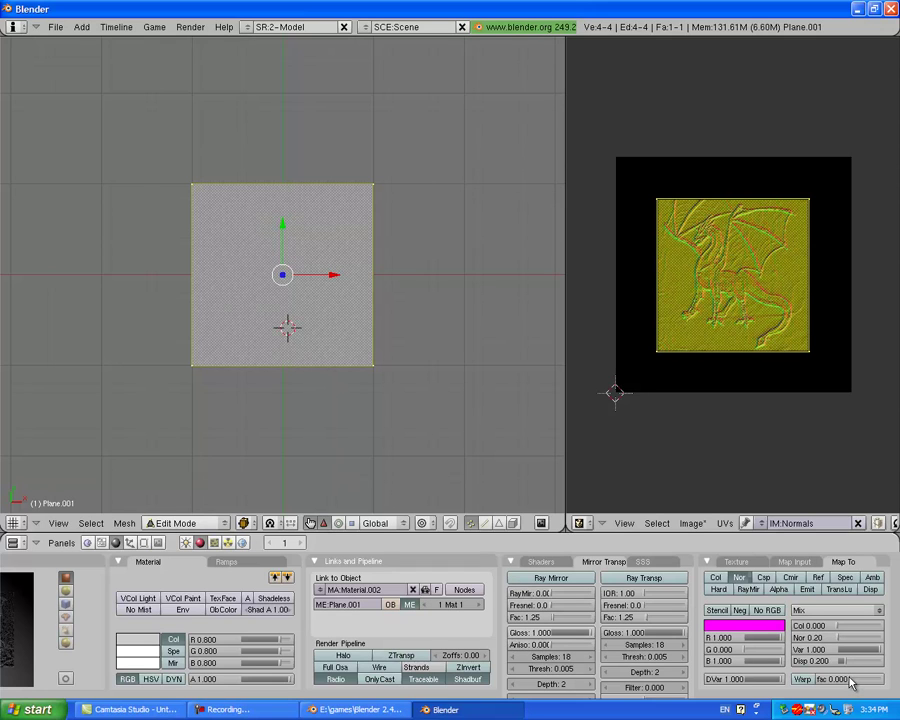
# - Set the warp factor to 1.000
pyautogui.moveTo(851, 683); pyautogui.dragTo(899, 683)
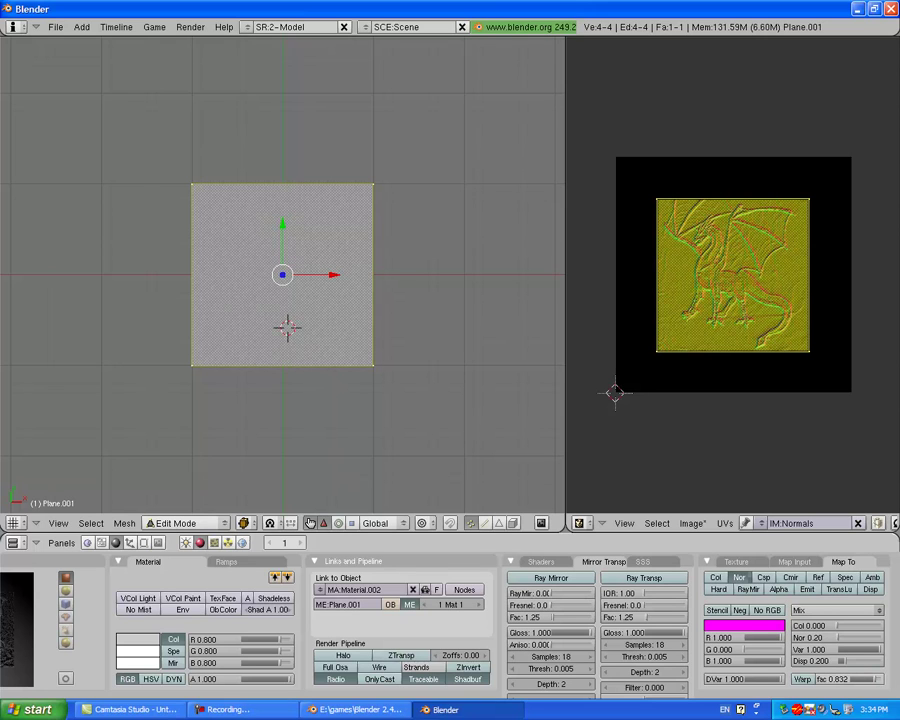
pyautogui.click(876, 686)
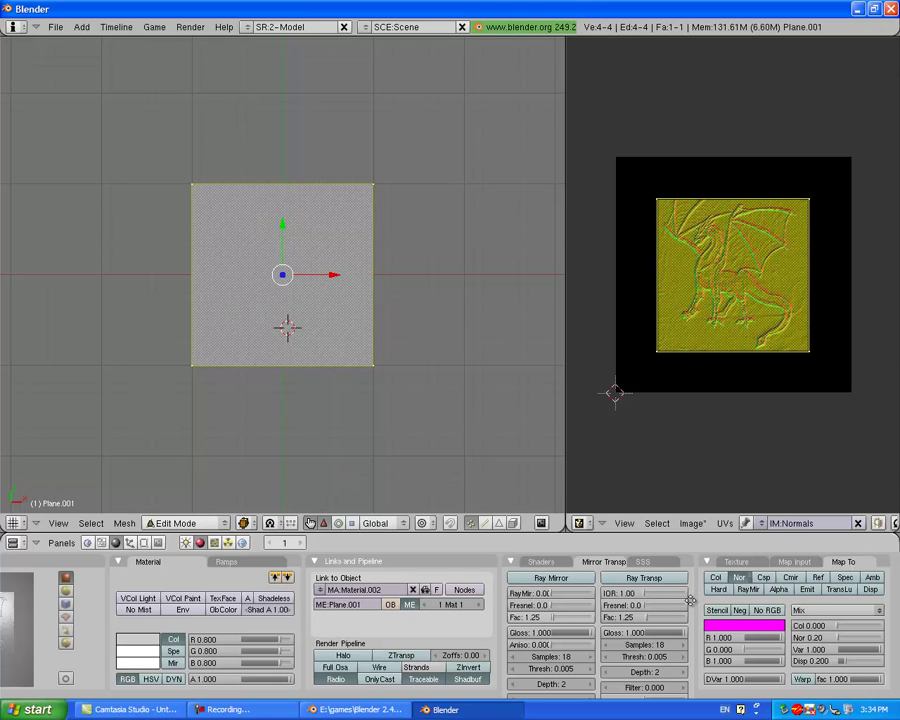
pyautogui.scroll(1, 420, 640)
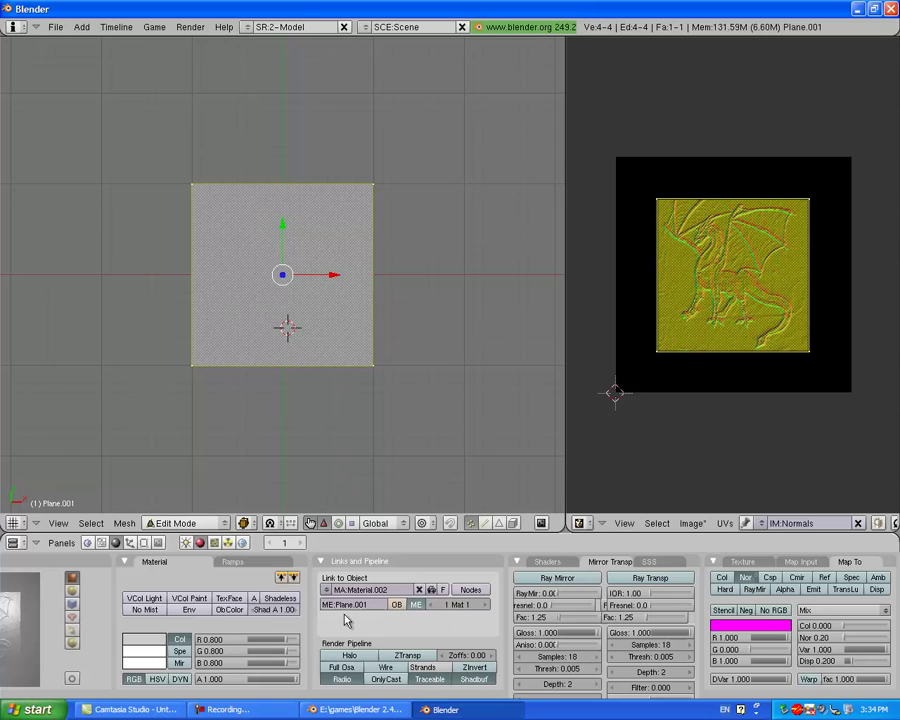
pyautogui.scroll(3, 470, 608)
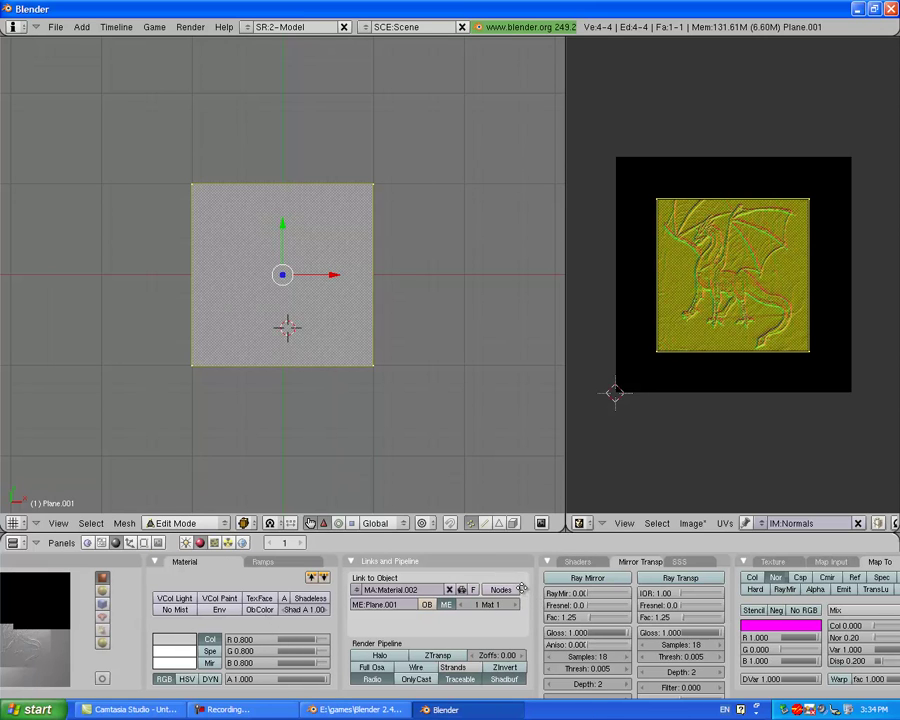
pyautogui.scroll(4, 495, 571)
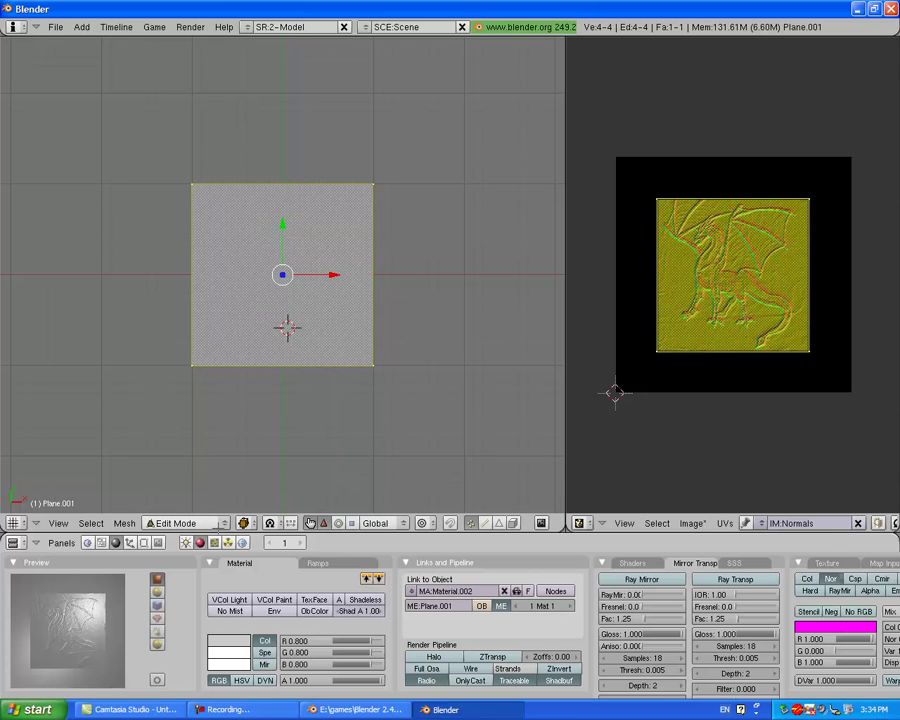
pyautogui.click(219, 524)
# - Switch to object mode and try Blender GLSL Materials, dismissing the unsupported error
pyautogui.click(213, 508)
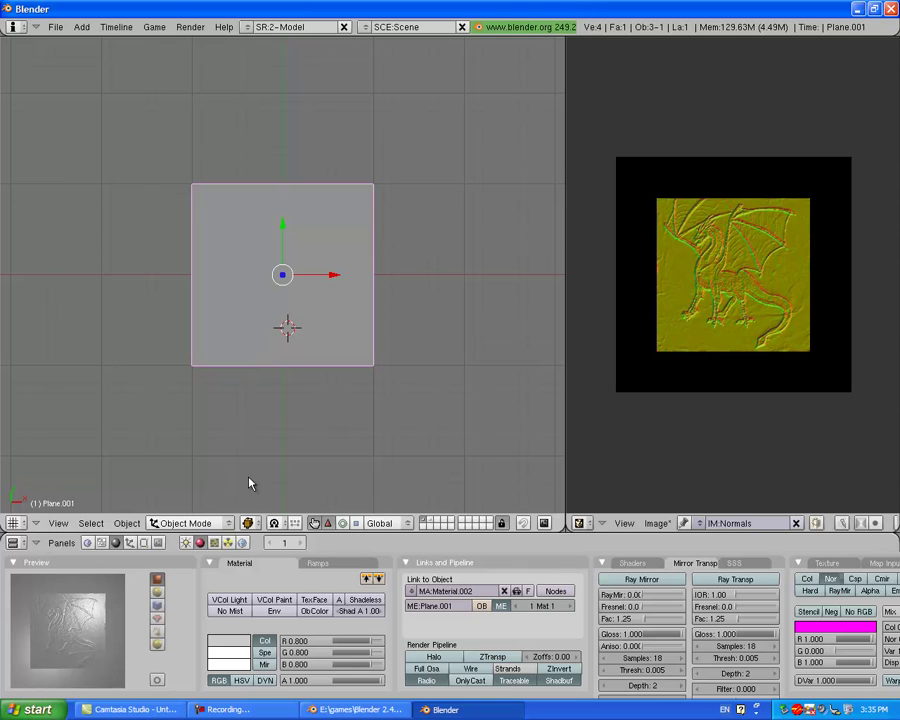
pyautogui.click(155, 29)
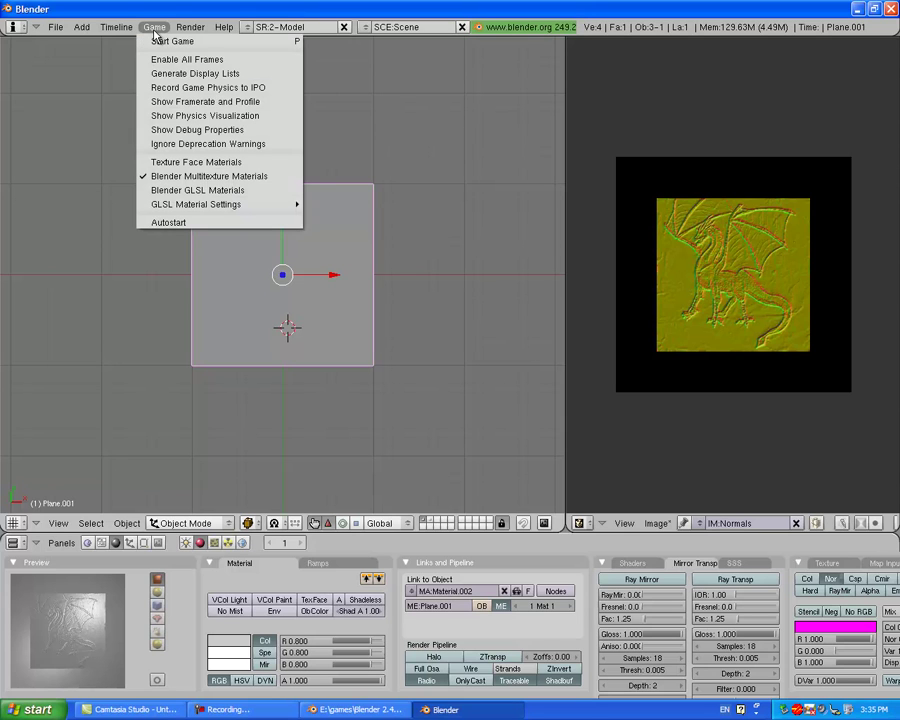
pyautogui.click(212, 190)
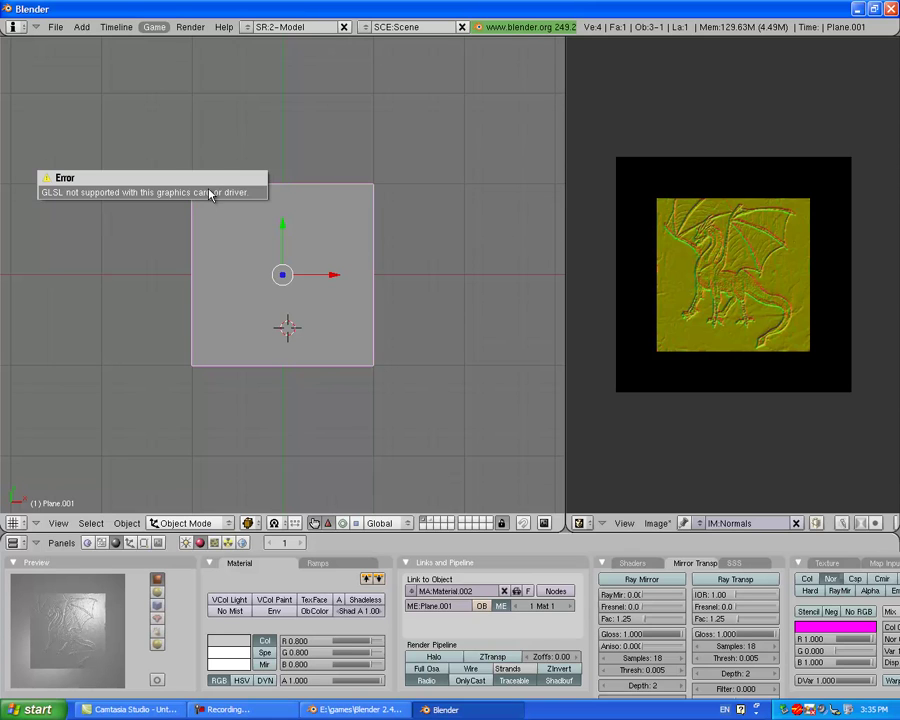
pyautogui.click(208, 193)
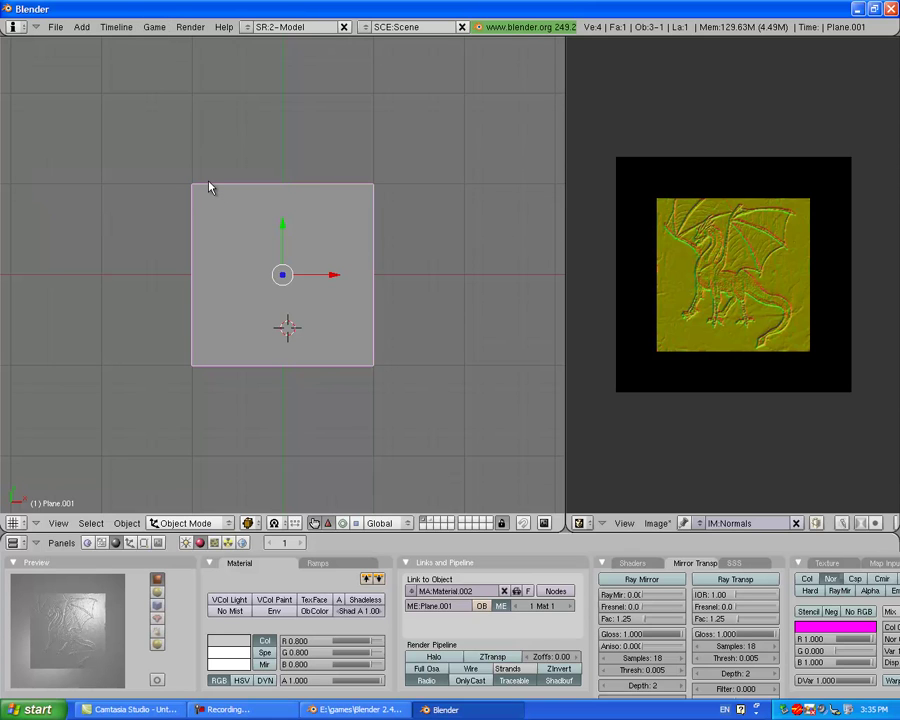
# - Set the viewport draw type to Textured and orbit to see the embossed dragon relief
pyautogui.click(249, 524)
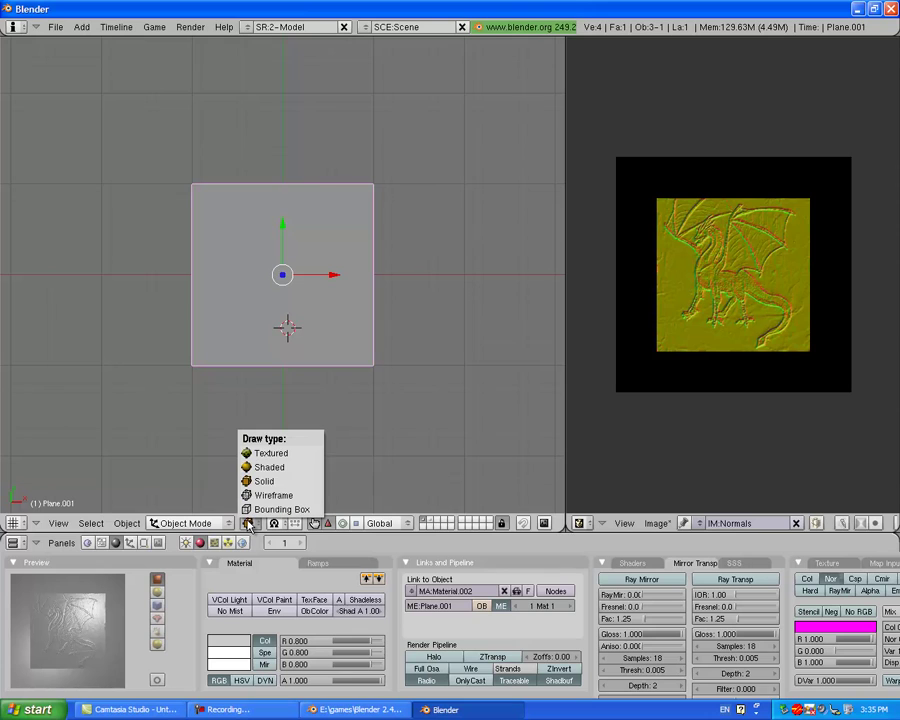
pyautogui.click(266, 467)
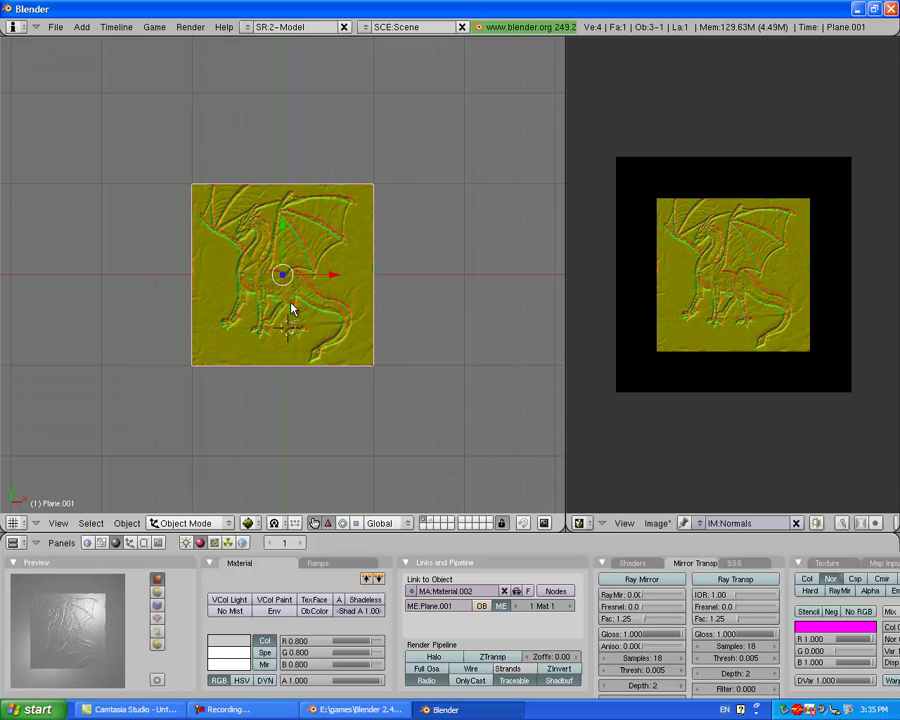
pyautogui.moveTo(293, 267); pyautogui.dragTo(291, 266, button='middle')
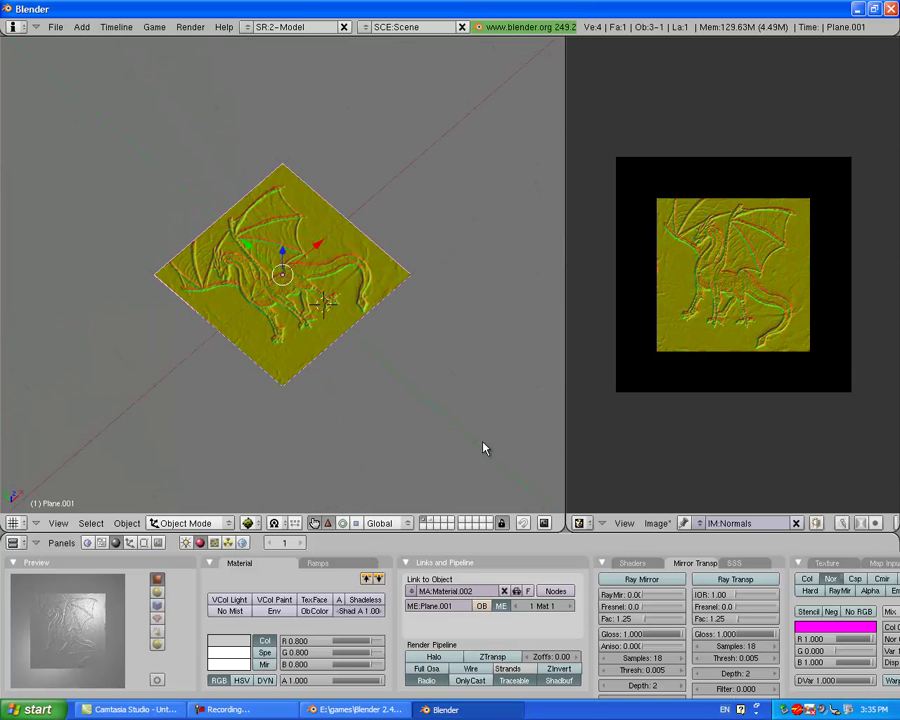